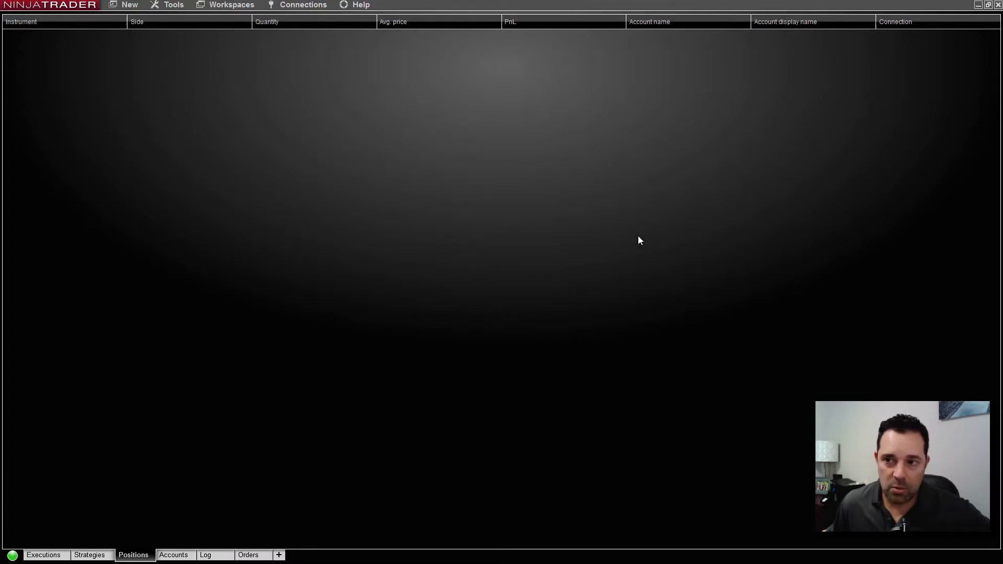
# Step: Shrink and move the main window aside, then restore it to full screen
pyautogui.click(988, 5)
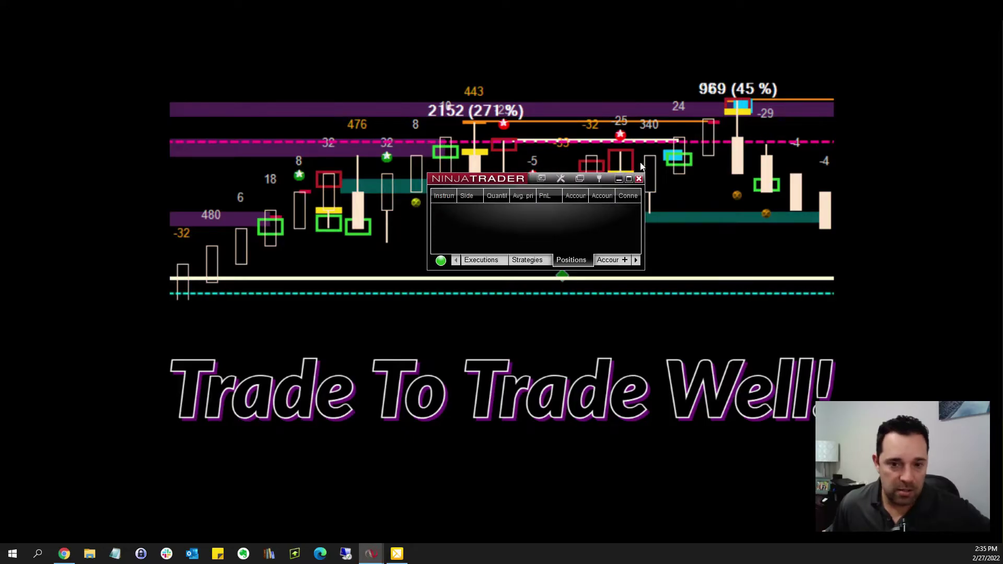
pyautogui.moveTo(533, 183); pyautogui.dragTo(110, 479)
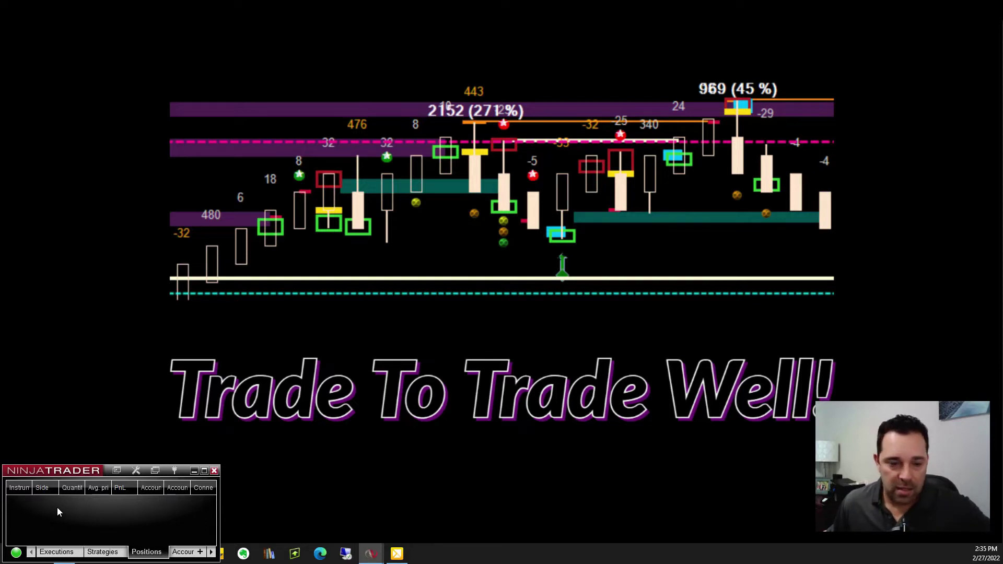
pyautogui.click(117, 474)
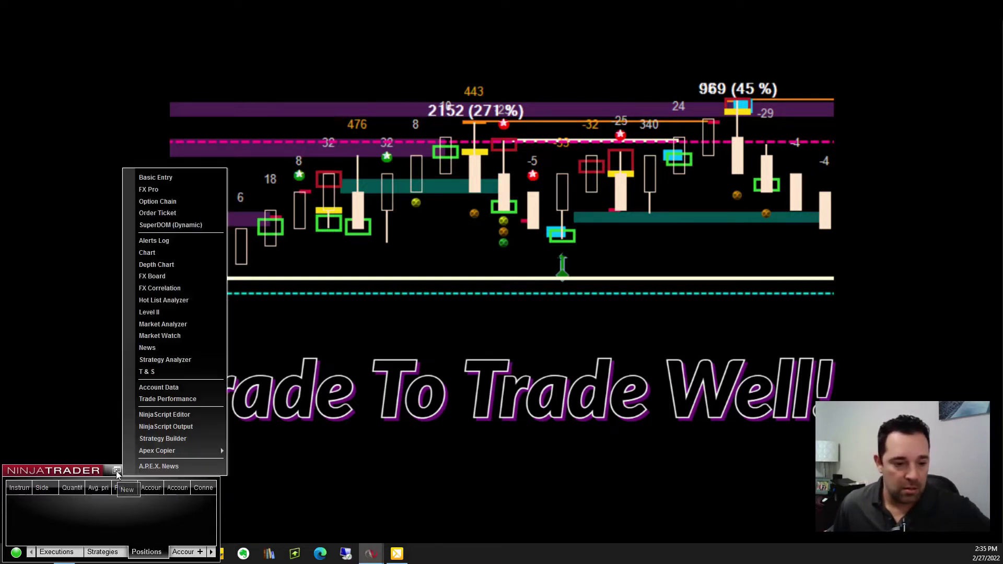
pyautogui.moveTo(186, 450)
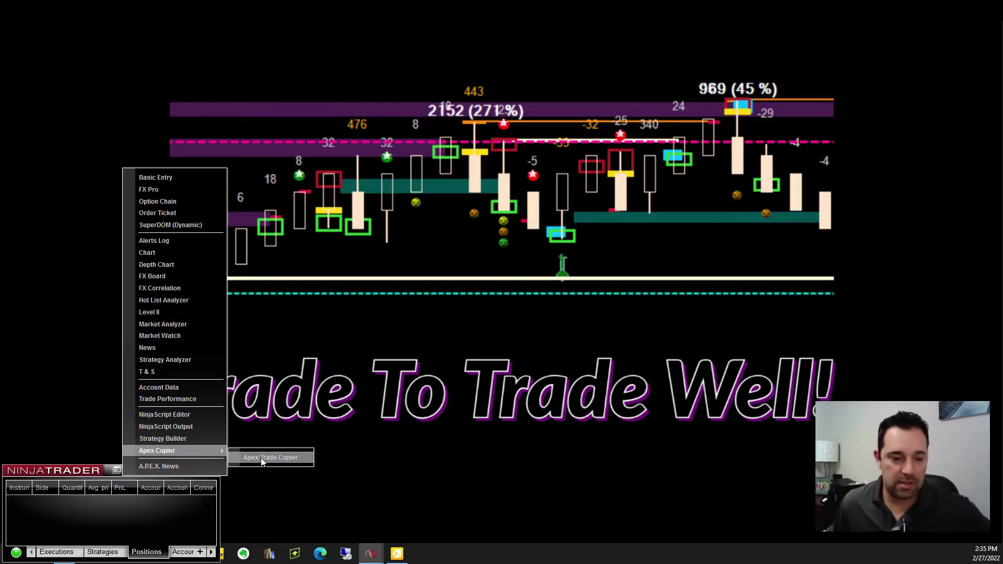
pyautogui.click(177, 513)
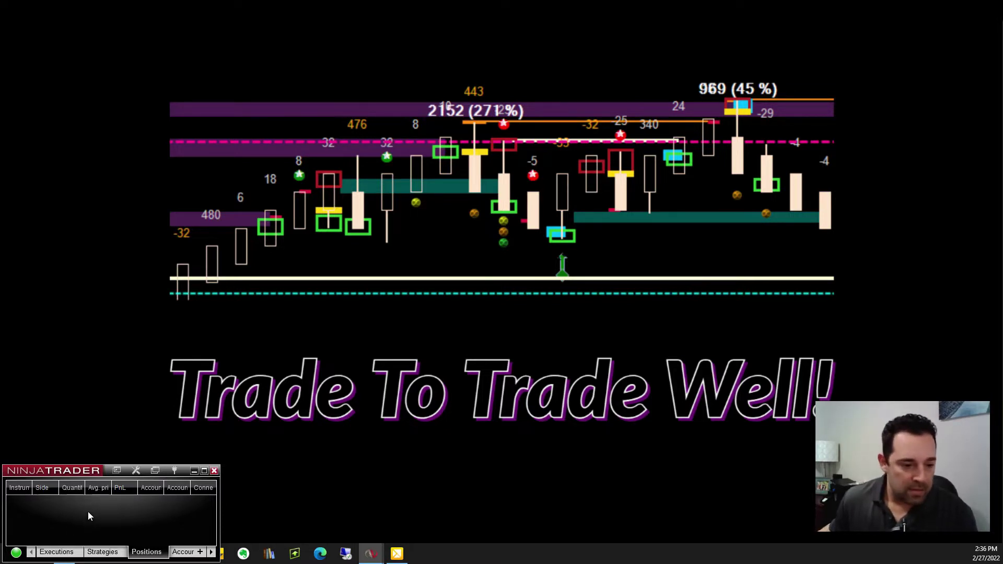
pyautogui.click(203, 472)
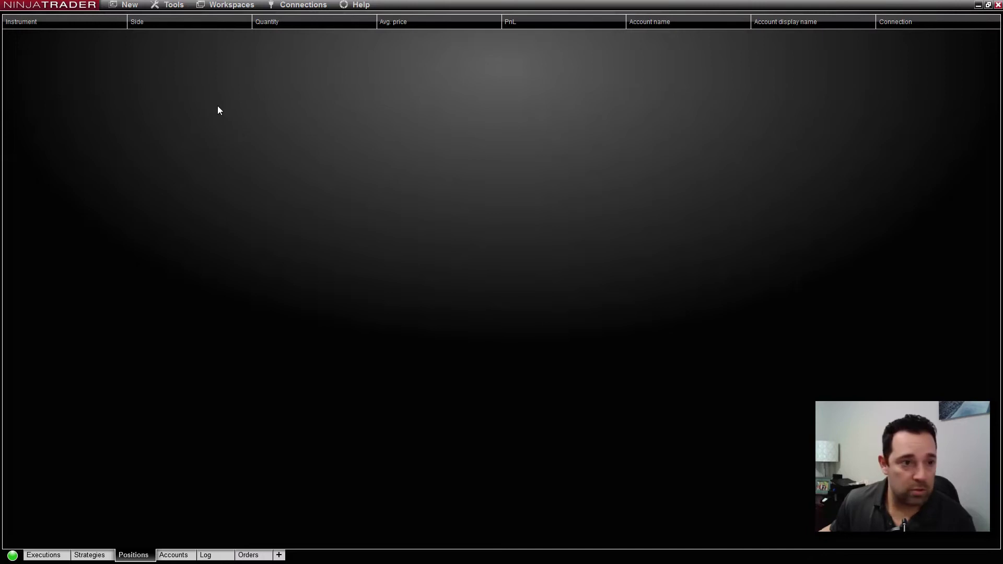
# Step: Start a new chart and bring up its Data Series instrument list
pyautogui.click(119, 8)
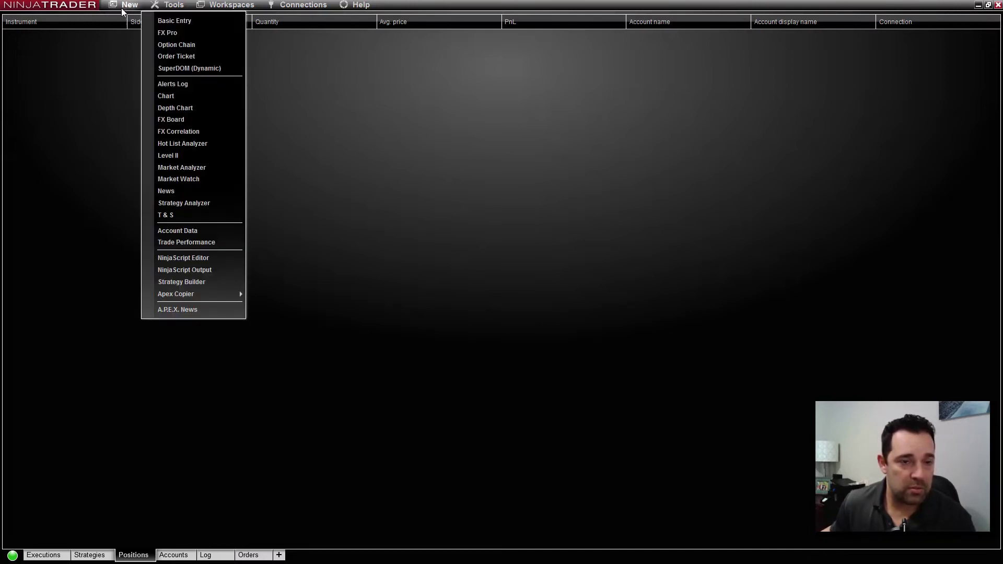
pyautogui.click(104, 32)
pyautogui.click(117, 8)
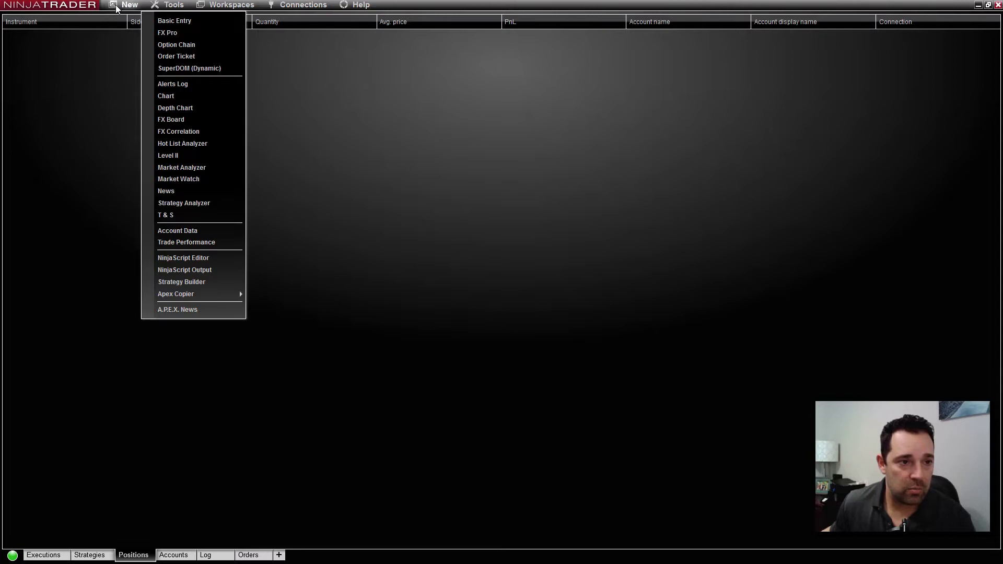
pyautogui.click(166, 96)
pyautogui.click(438, 130)
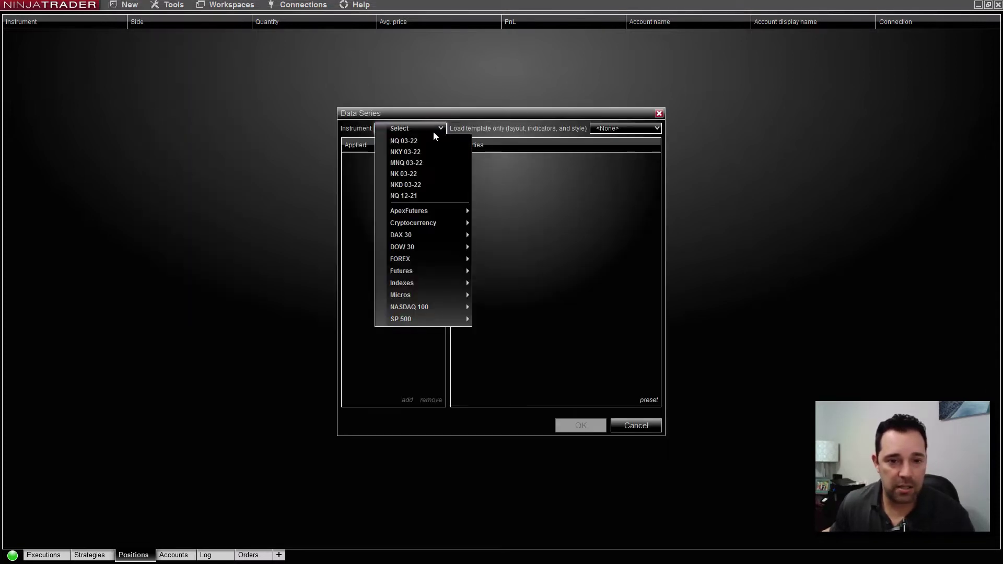
# Step: Set the chart to NQ 03-22, 1-minute bars, 1 day loaded, Default 24 x 7 hours
pyautogui.click(408, 142)
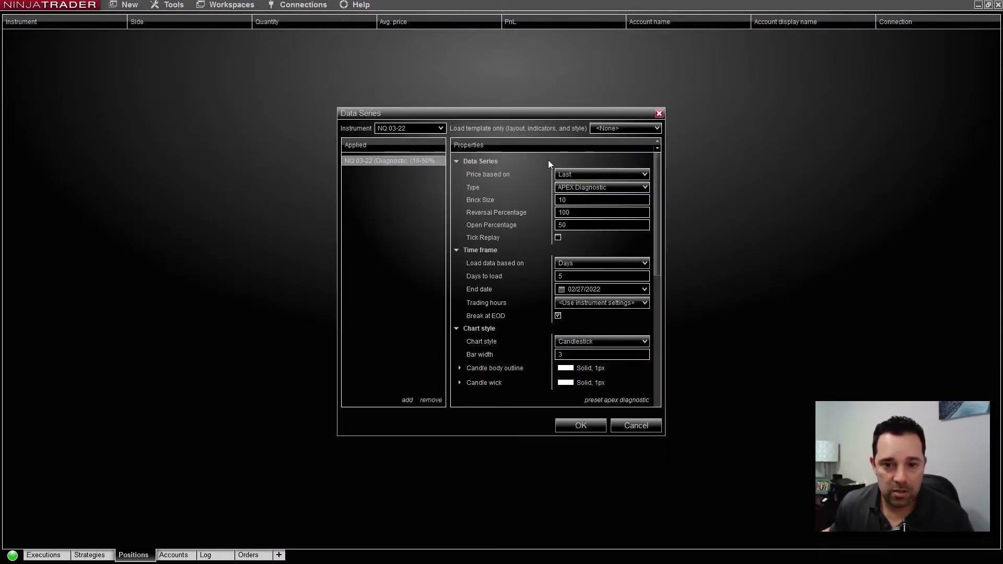
pyautogui.click(600, 187)
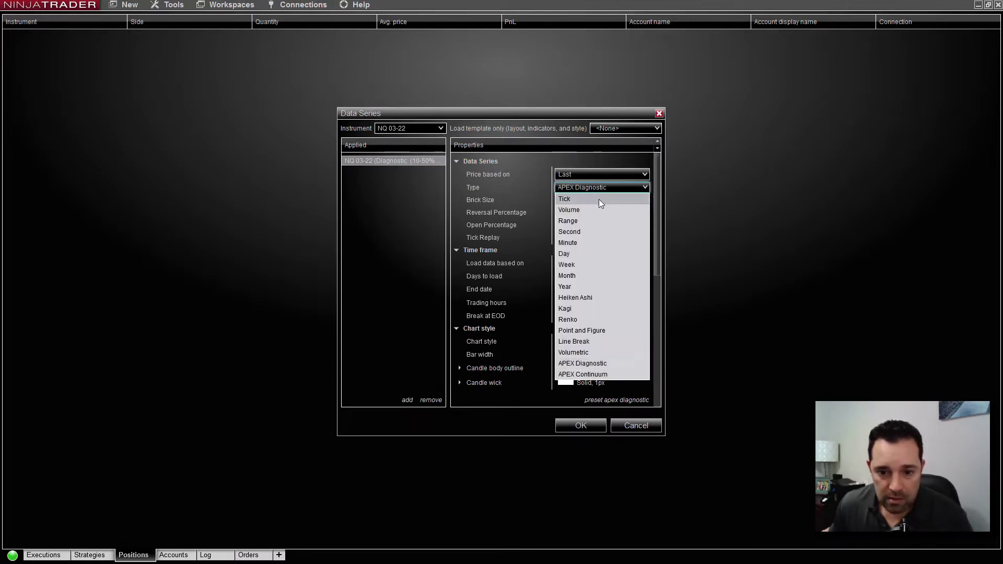
pyautogui.click(571, 244)
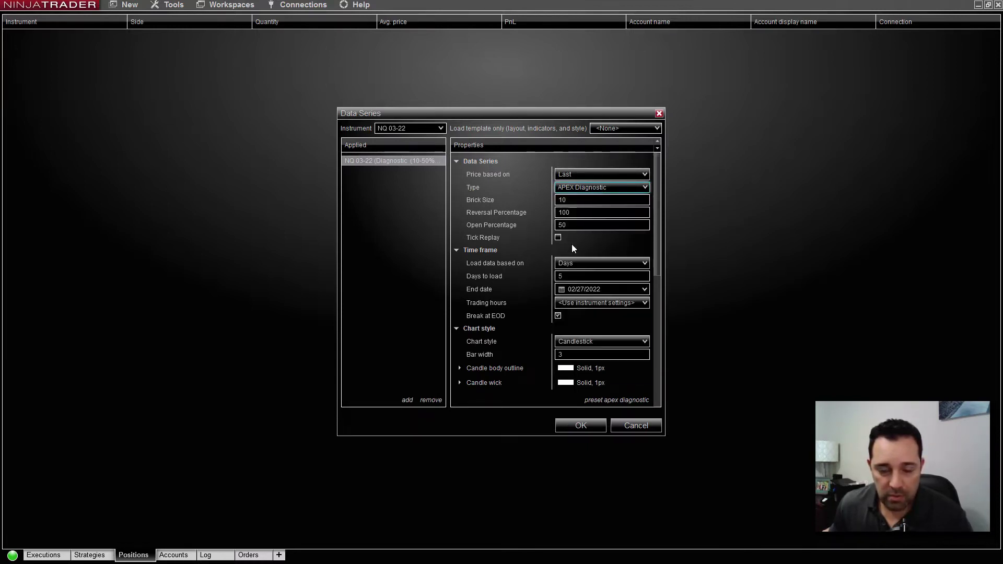
pyautogui.click(564, 202)
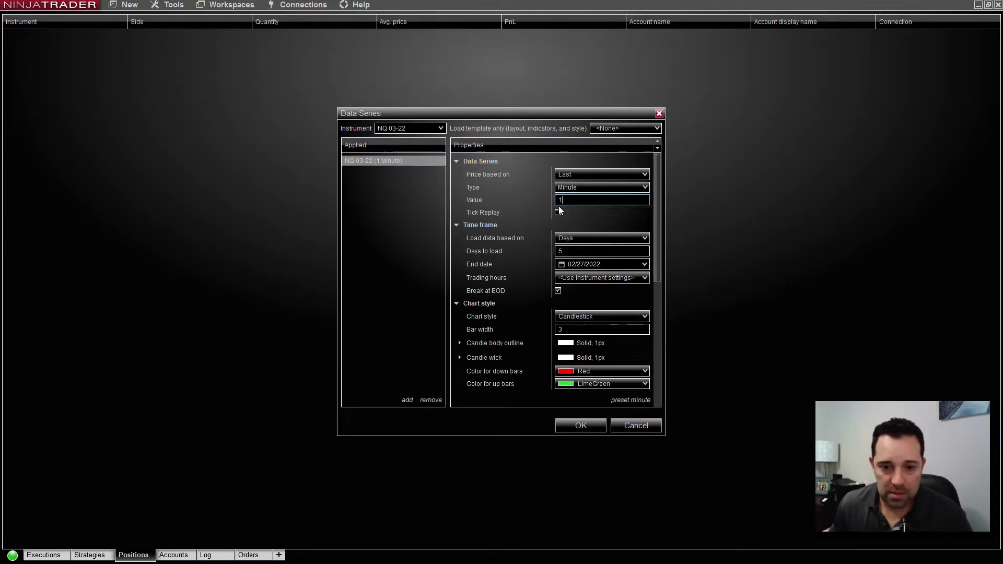
pyautogui.click(557, 251)
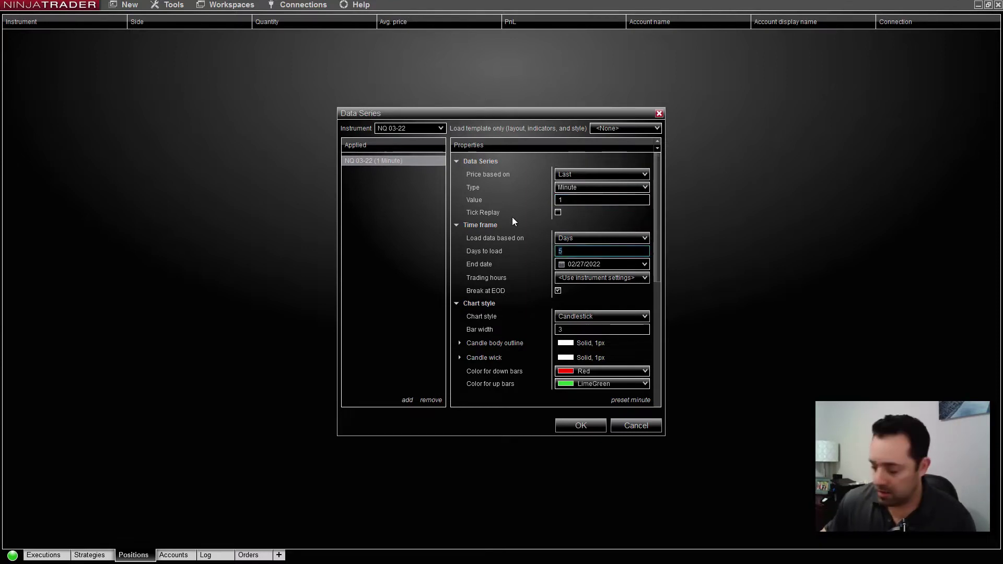
pyautogui.write('1')
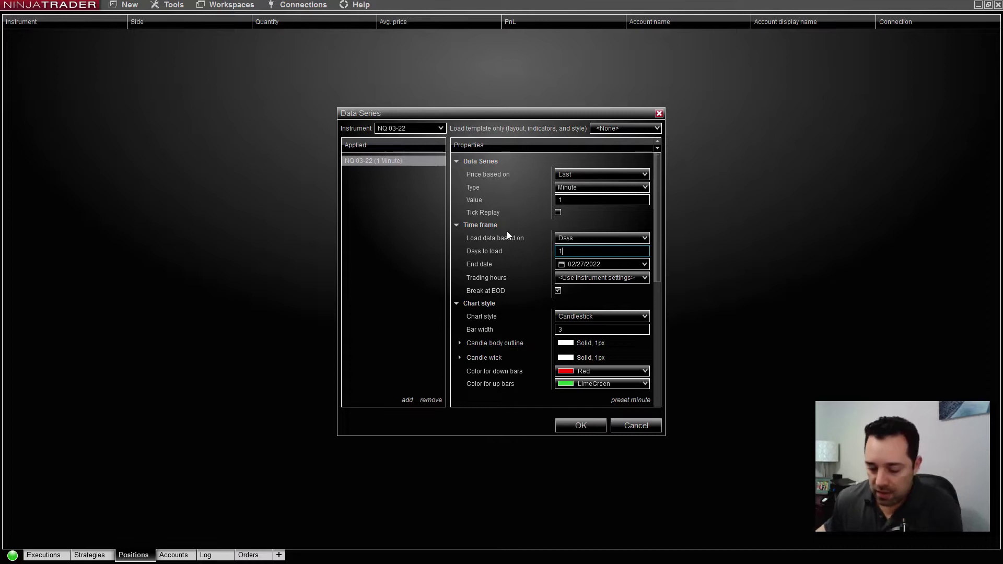
pyautogui.scroll(-10, 595, 319)
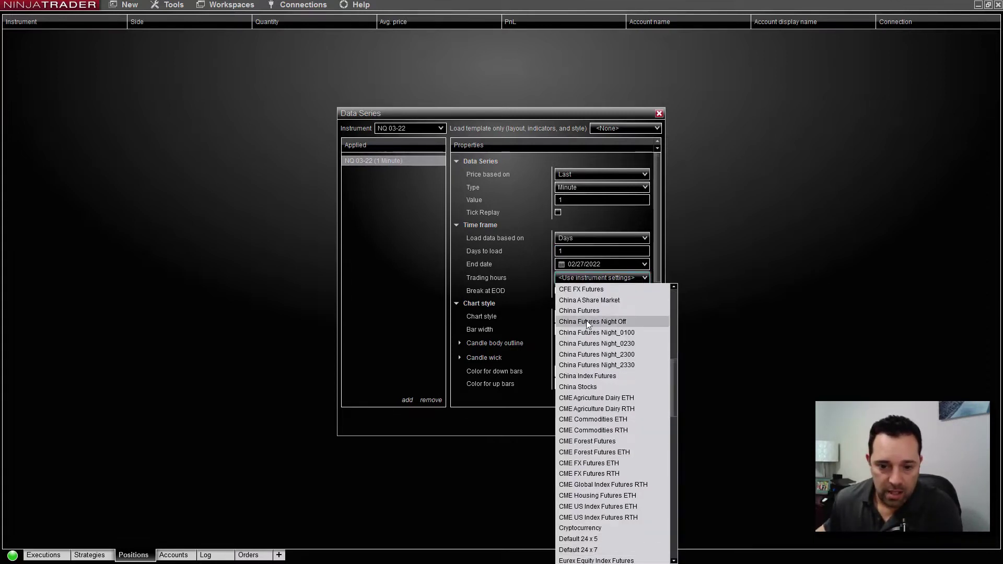
pyautogui.click(596, 550)
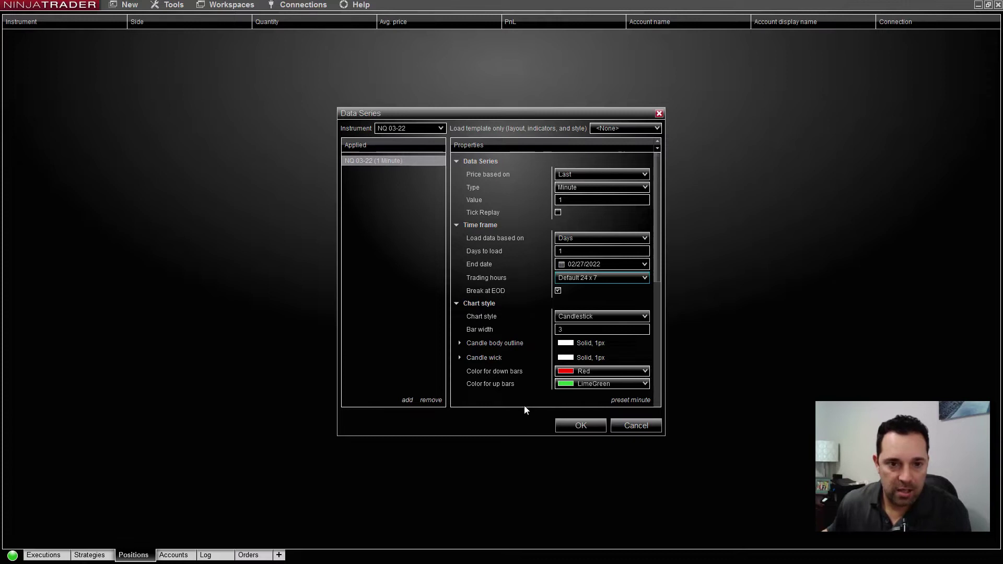
pyautogui.click(579, 430)
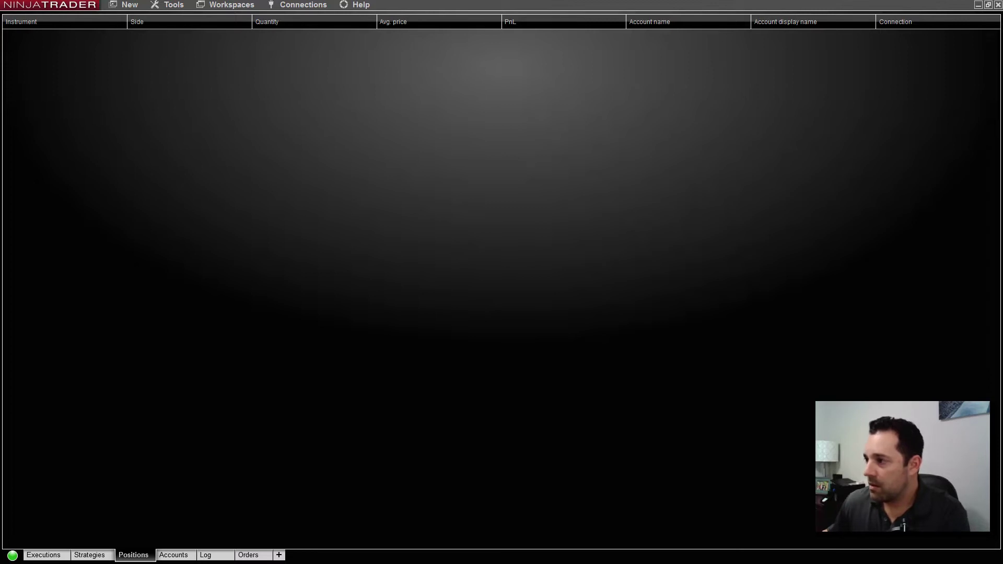
# Step: Maximize the NQ 03-22 1-minute chart and scroll back through the 2/25/2022 bars
pyautogui.moveTo(1002, 136); pyautogui.dragTo(635, 74)
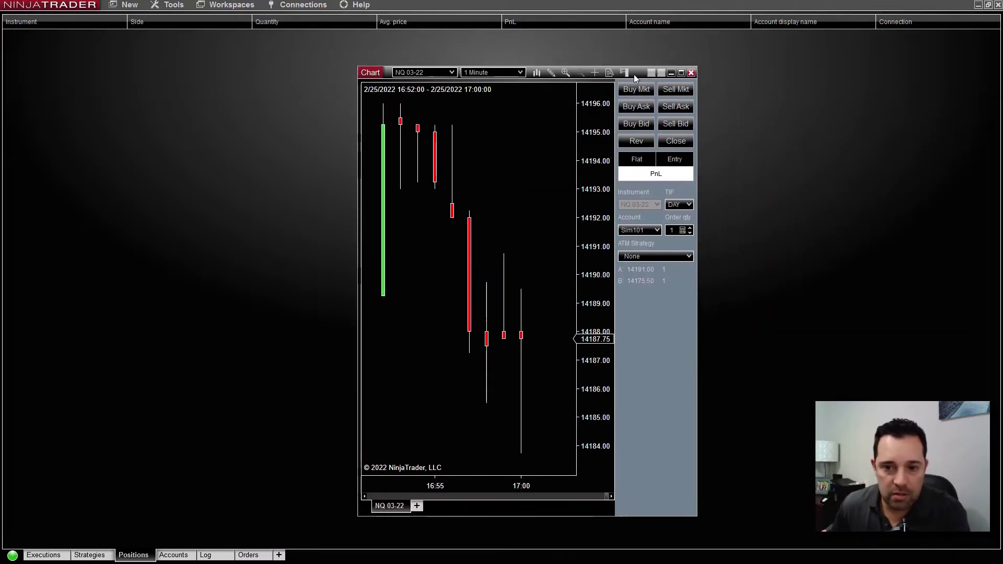
pyautogui.click(679, 77)
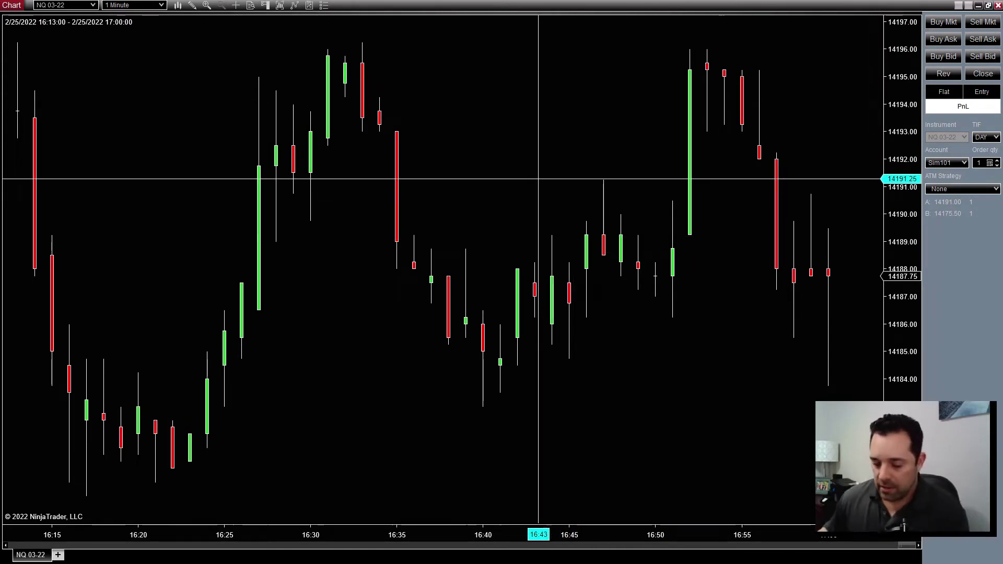
pyautogui.scroll(-5, 538, 178)
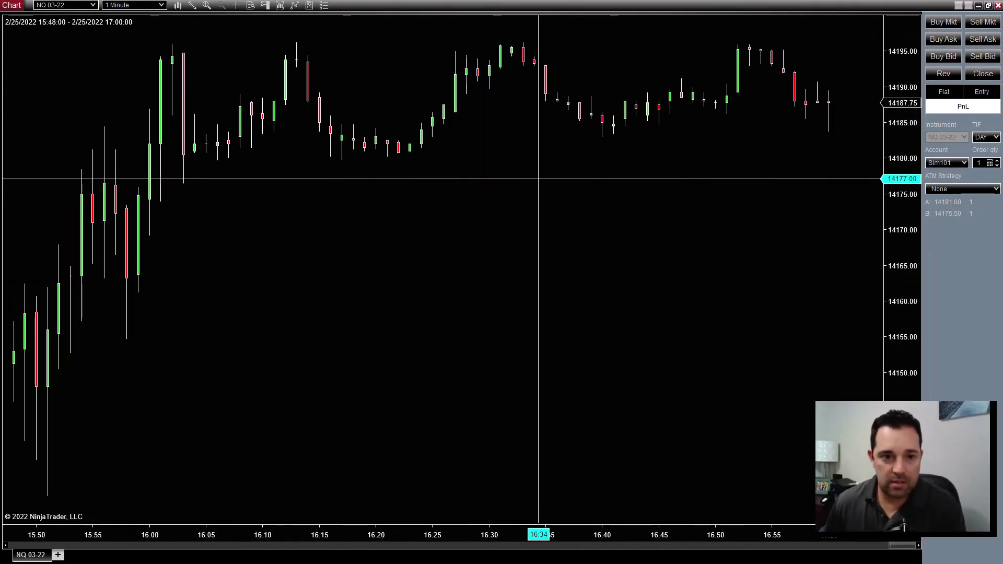
pyautogui.scroll(-2, 538, 179)
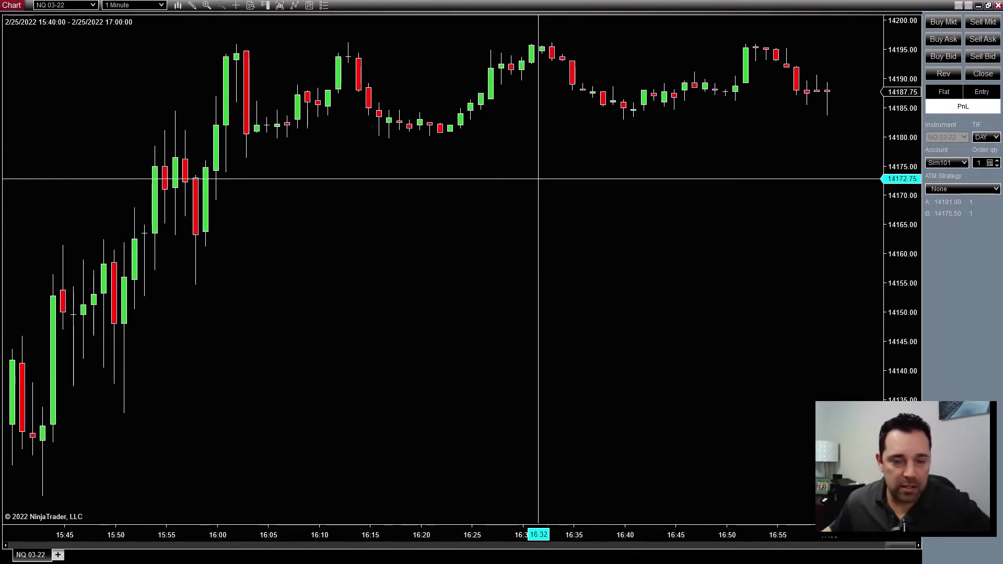
pyautogui.scroll(5, 394, 233)
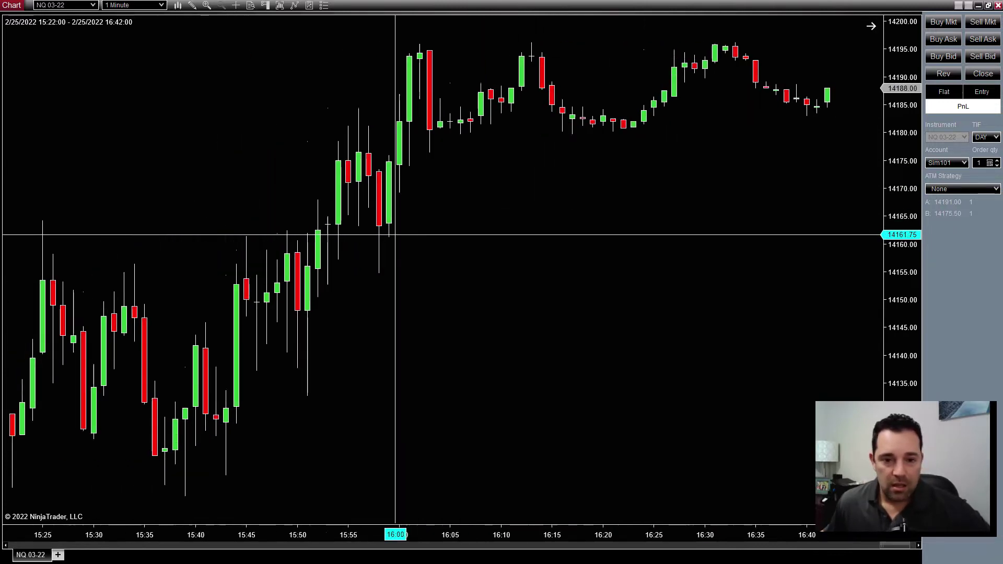
pyautogui.scroll(15, 396, 235)
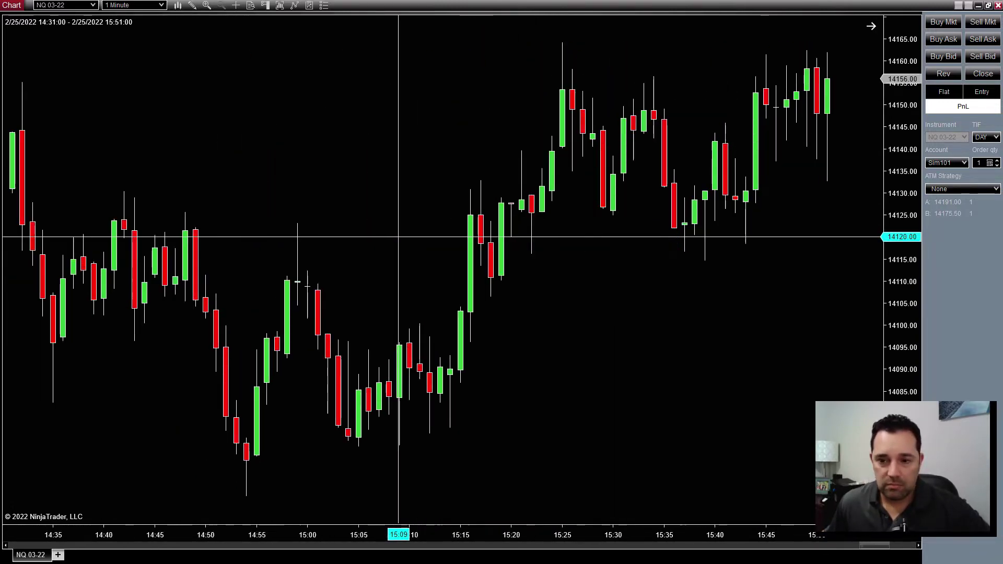
pyautogui.scroll(16, 398, 238)
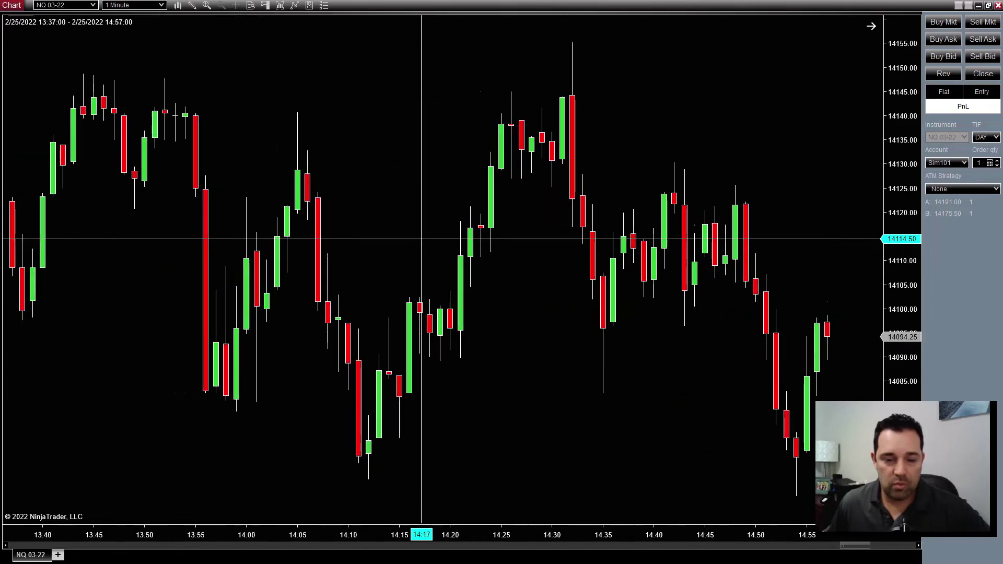
pyautogui.scroll(20, 421, 239)
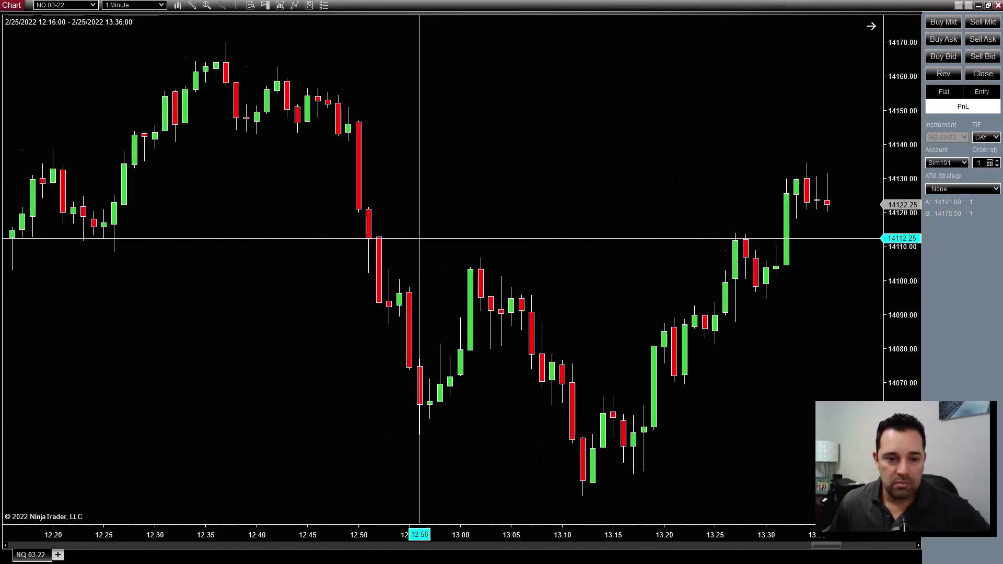
pyautogui.scroll(20, 420, 238)
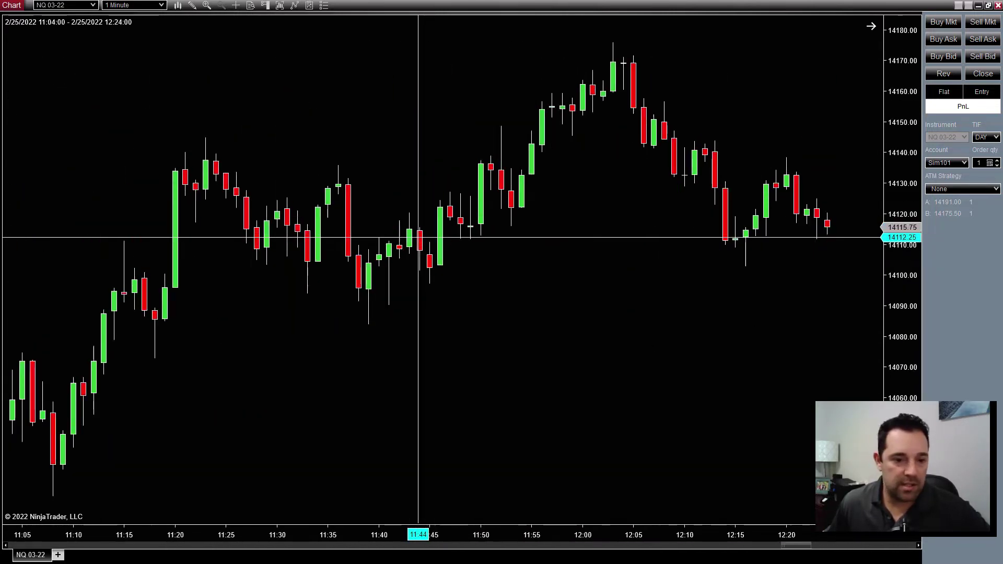
pyautogui.scroll(16, 418, 238)
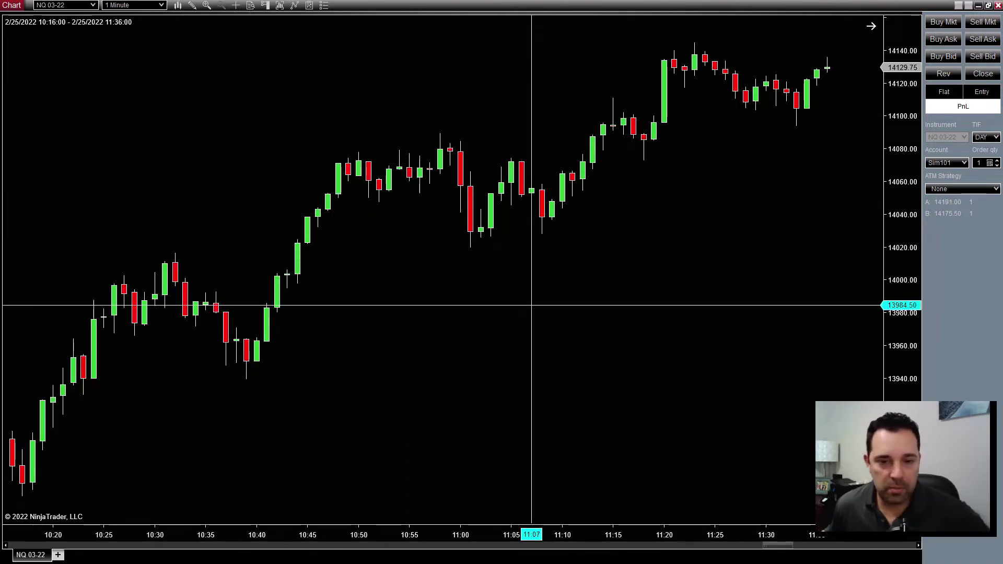
pyautogui.rightClick(418, 313)
# Step: Add an RSI indicator and a 9-period SMA to the chart and apply them
pyautogui.click(468, 75)
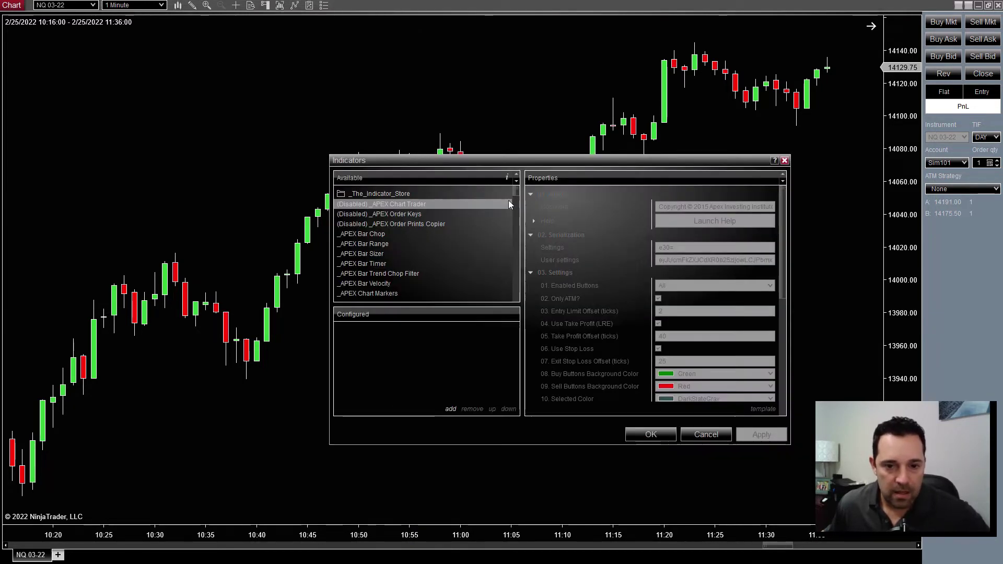
pyautogui.moveTo(513, 193); pyautogui.dragTo(522, 274)
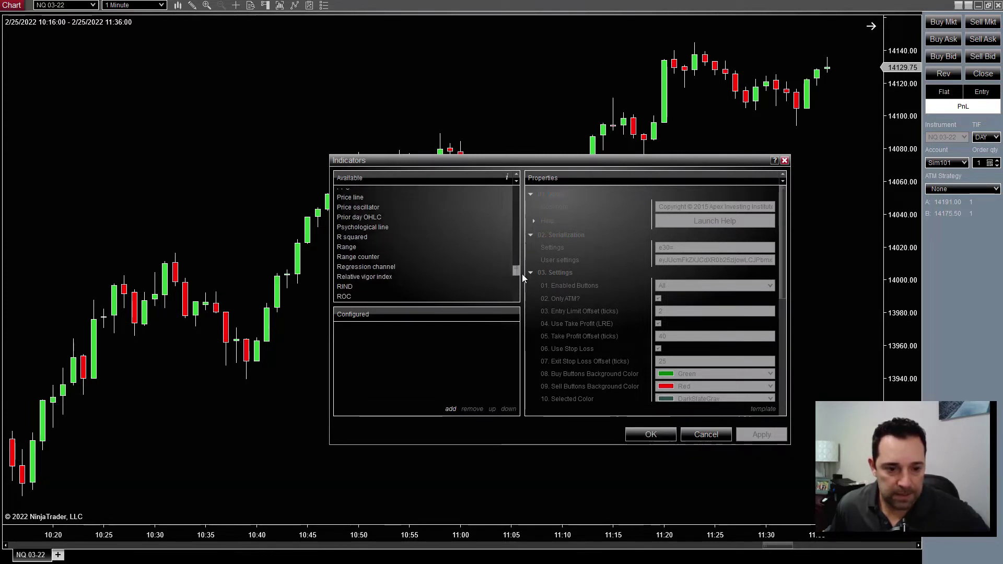
pyautogui.scroll(-1, 418, 272)
pyautogui.scroll(1, 367, 258)
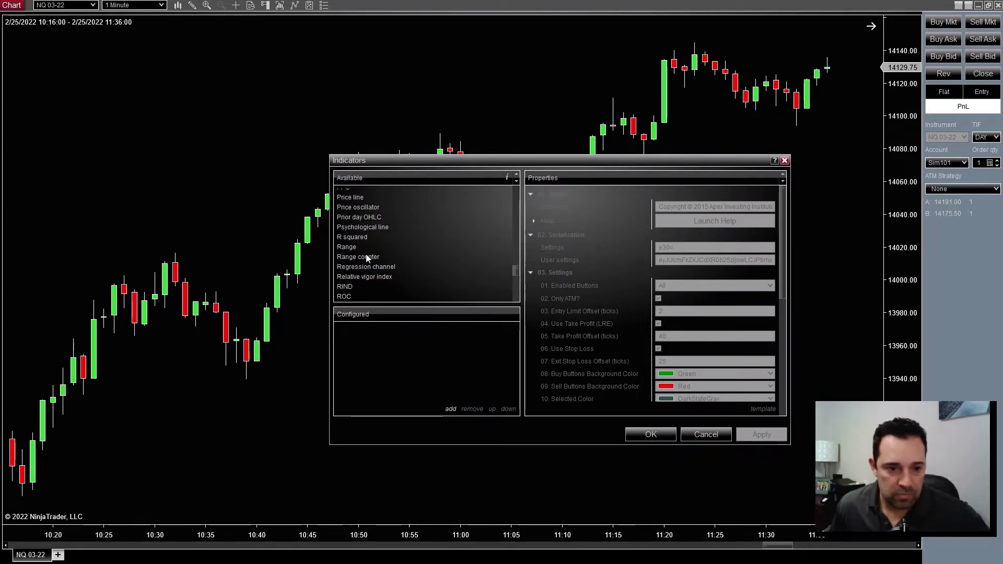
pyautogui.scroll(-2, 368, 255)
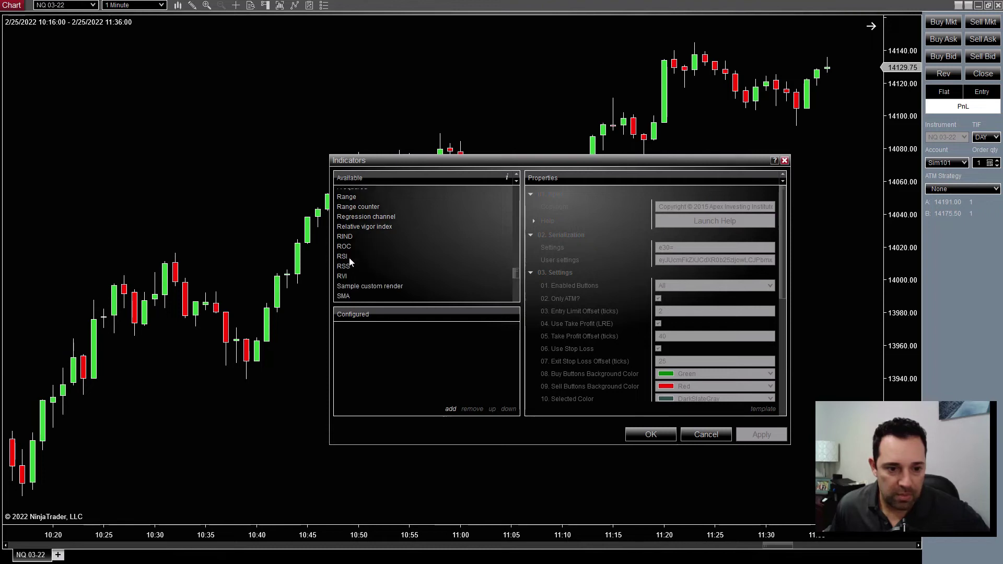
pyautogui.doubleClick(349, 258)
pyautogui.moveTo(514, 276); pyautogui.dragTo(516, 283)
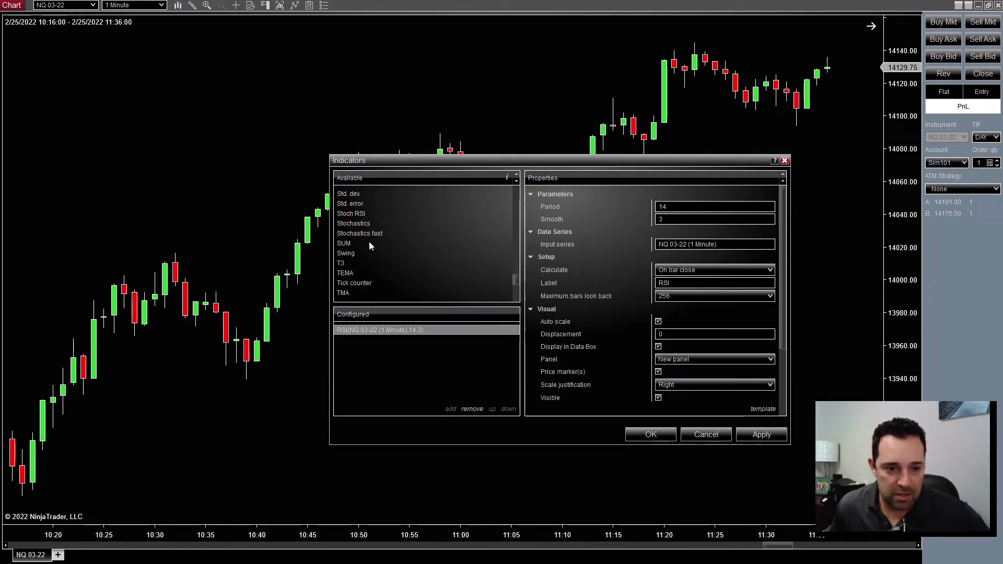
pyautogui.scroll(1, 369, 243)
pyautogui.doubleClick(356, 210)
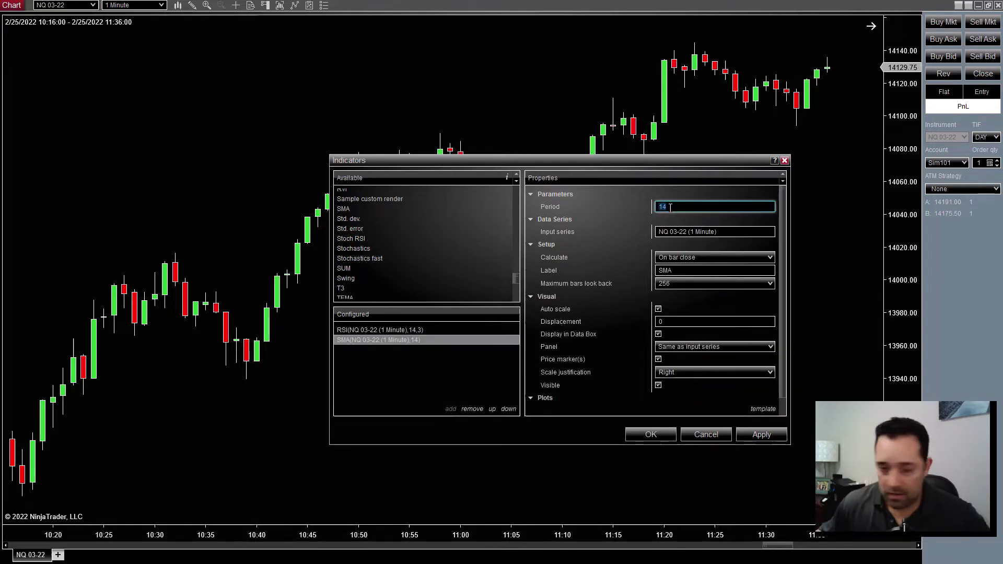
pyautogui.click(753, 435)
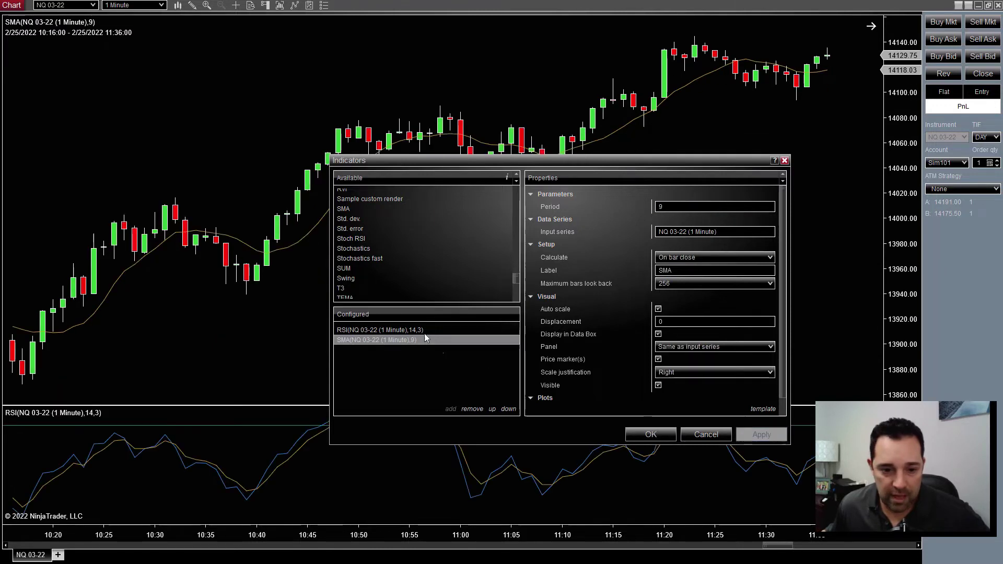
# Step: Add 20- and 50-period SMAs, apply each, and close the Indicators dialog
pyautogui.click(351, 240)
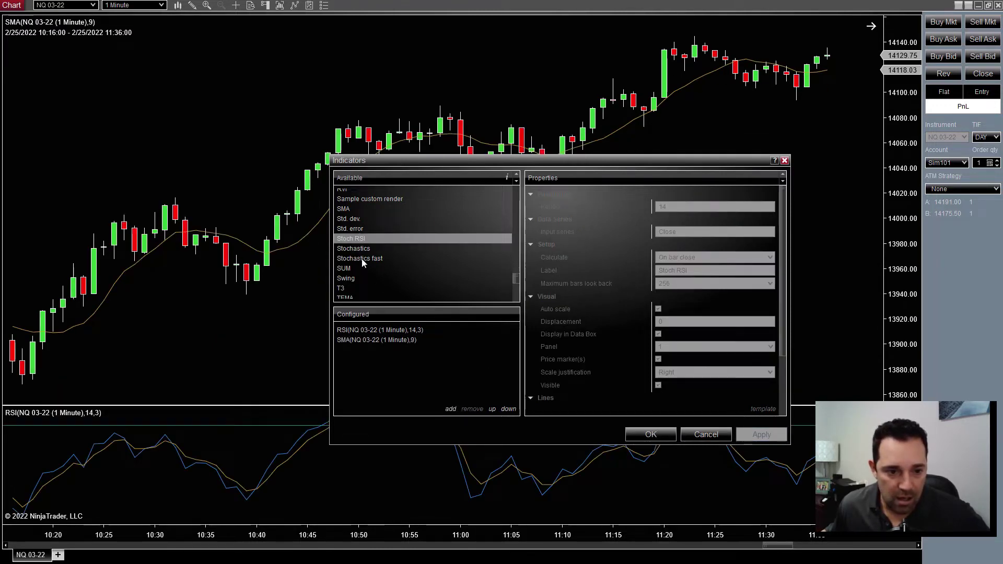
pyautogui.doubleClick(349, 210)
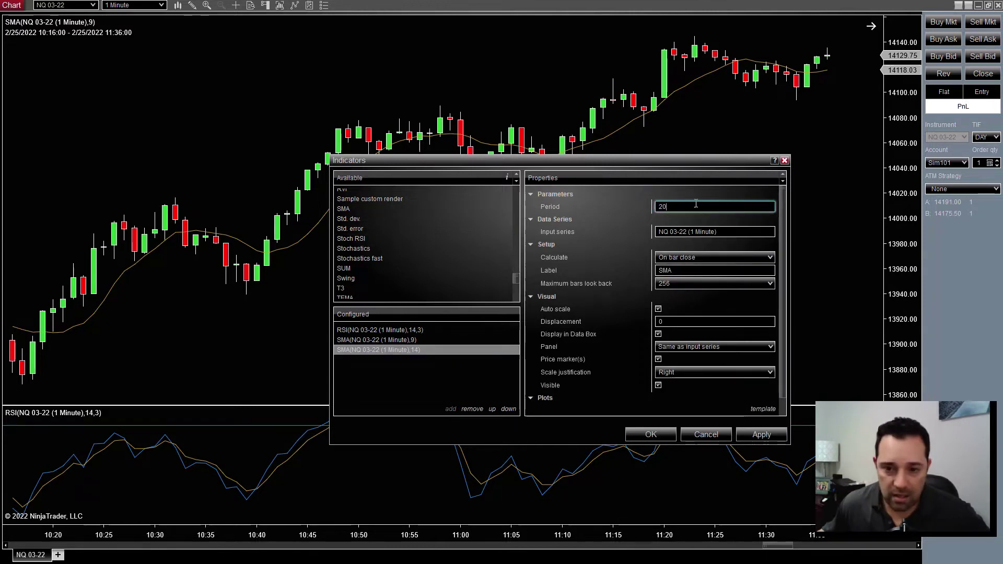
pyautogui.click(749, 437)
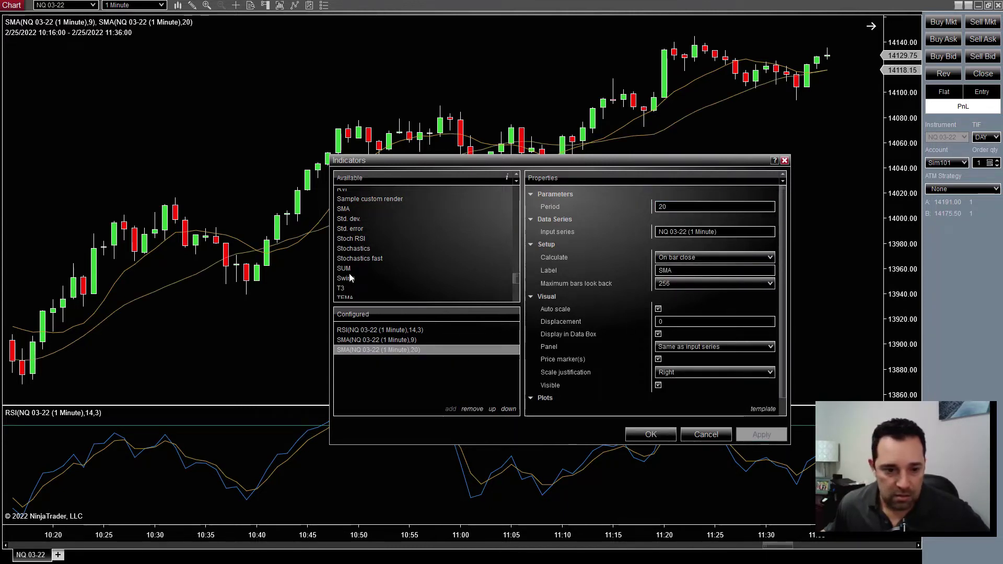
pyautogui.doubleClick(356, 209)
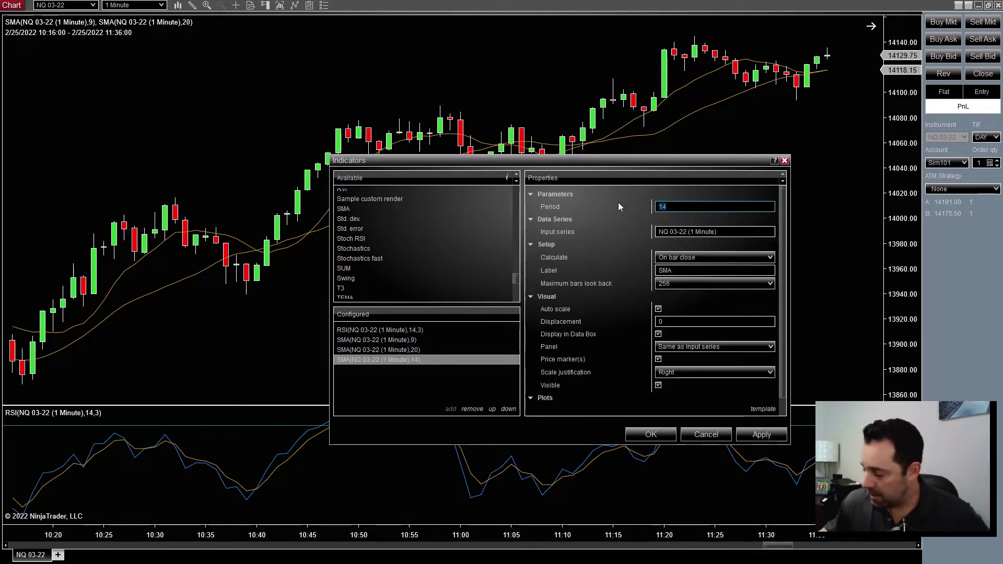
pyautogui.write('50')
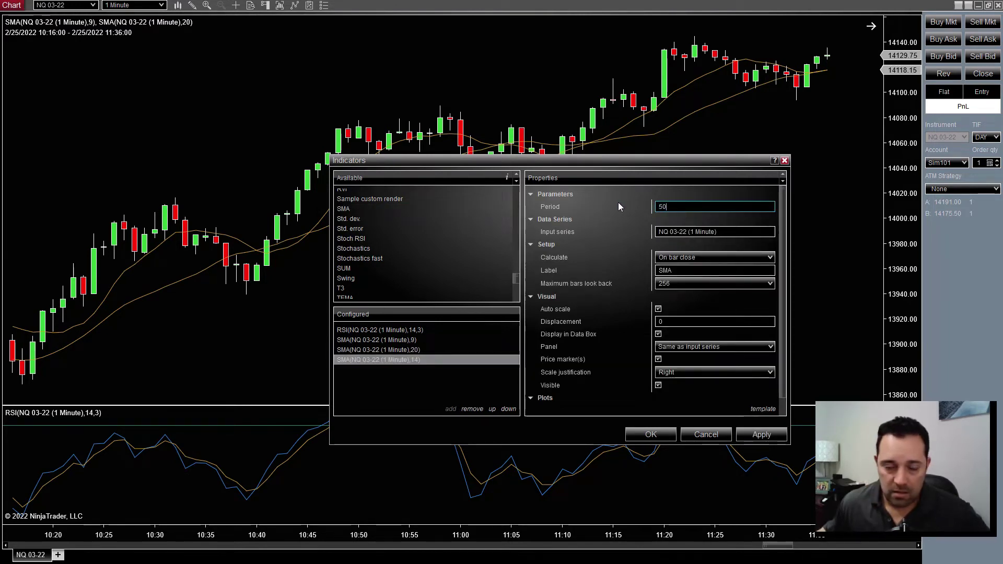
pyautogui.click(740, 434)
pyautogui.click(650, 435)
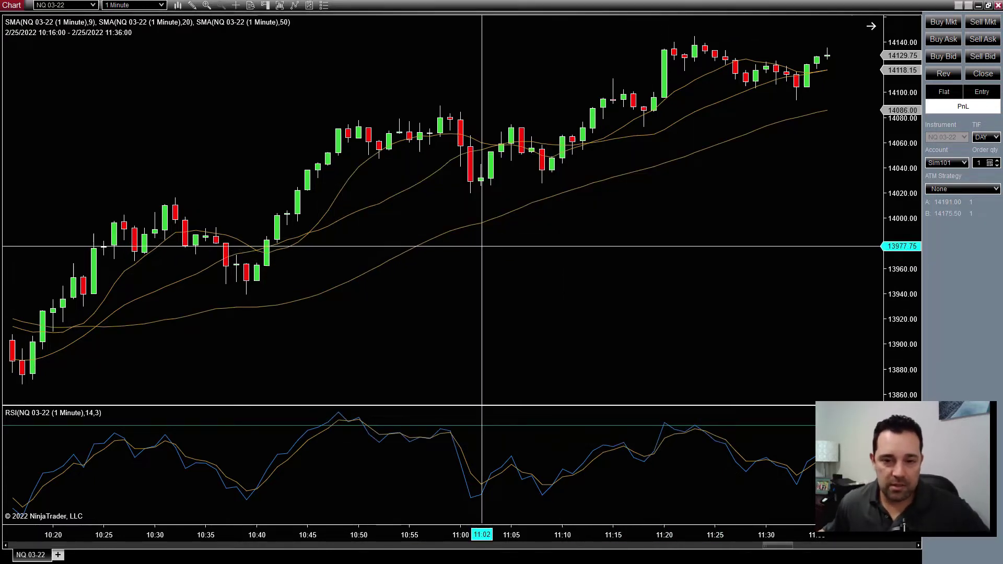
# Step: Drag the panel divider down to enlarge the price panel, then scroll the chart back
pyautogui.moveTo(501, 409); pyautogui.dragTo(508, 458)
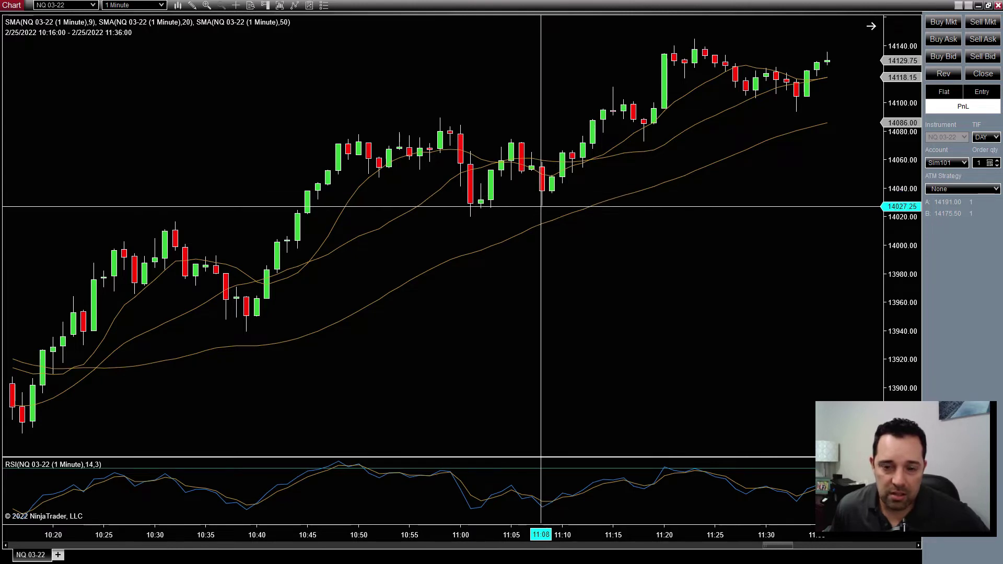
pyautogui.scroll(3, 608, 237)
pyautogui.scroll(6, 608, 236)
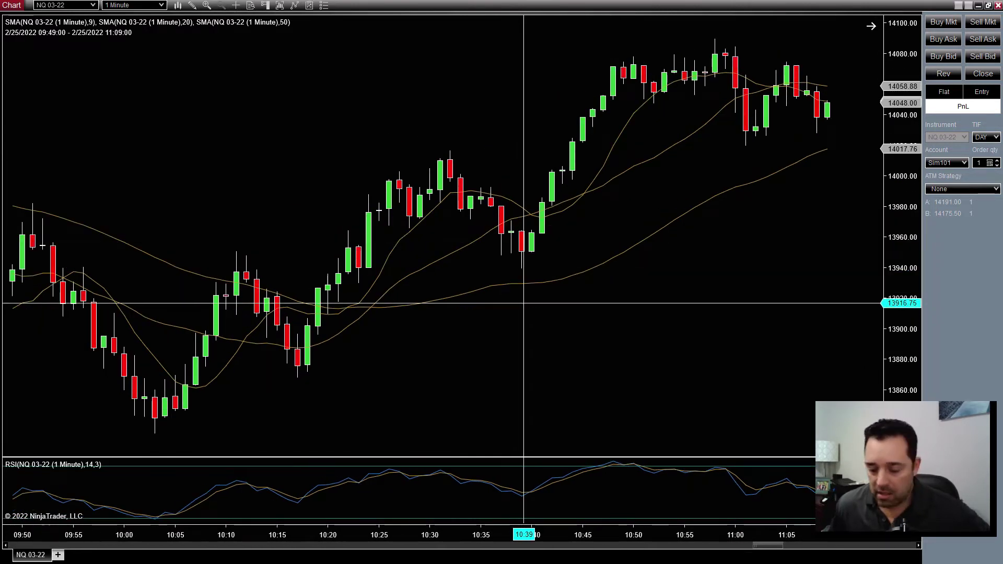
pyautogui.scroll(8, 497, 308)
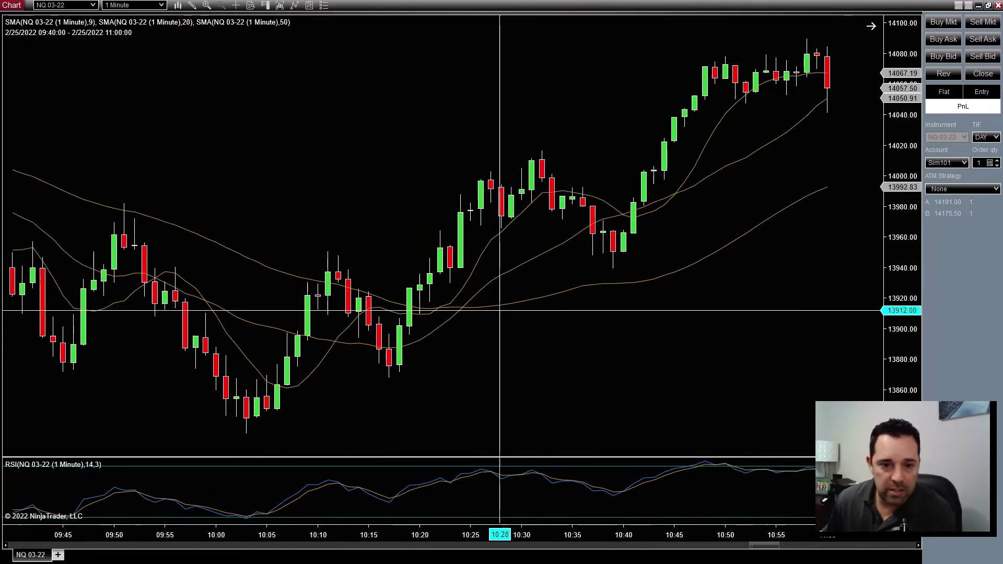
pyautogui.scroll(2, 496, 309)
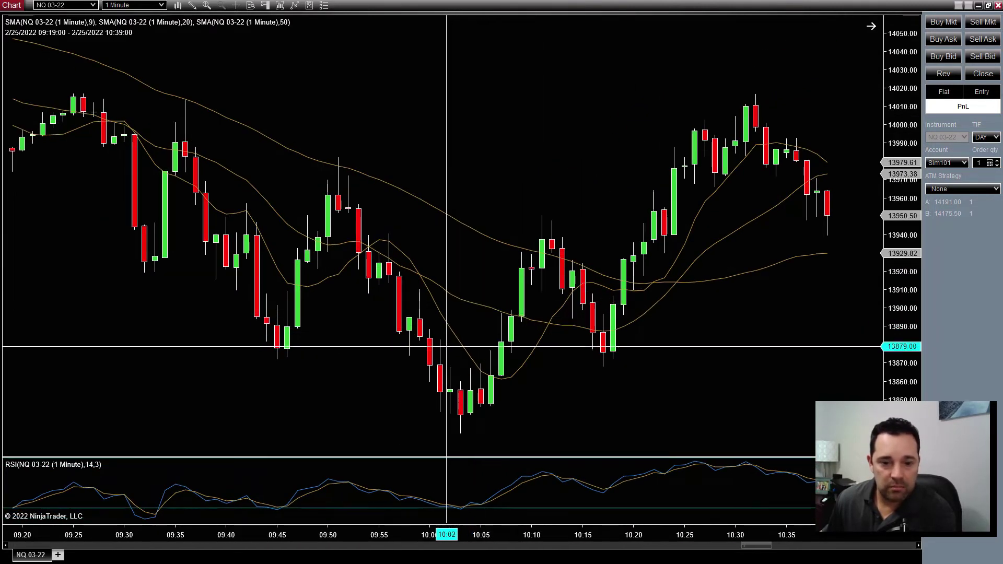
# Step: Draw horizontal levels at about 13871 and 14016, then review the surrounding price action
pyautogui.click(359, 361)
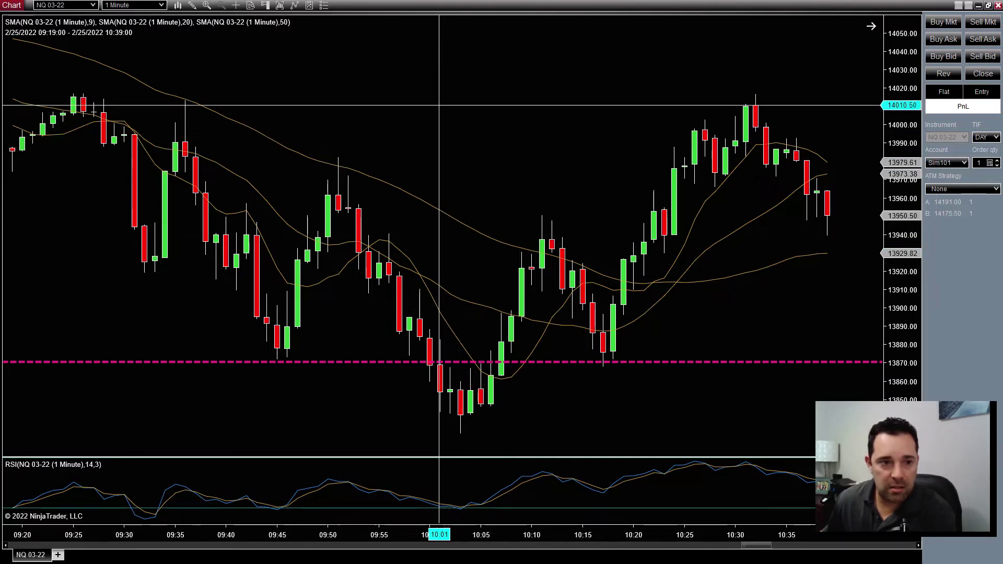
pyautogui.click(439, 96)
pyautogui.scroll(-12, 459, 131)
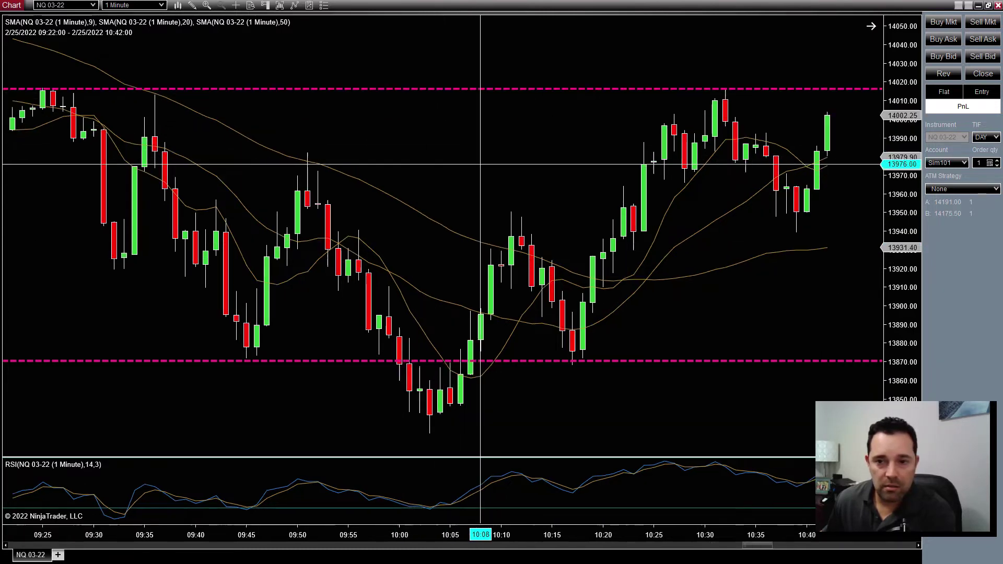
pyautogui.scroll(-5, 480, 168)
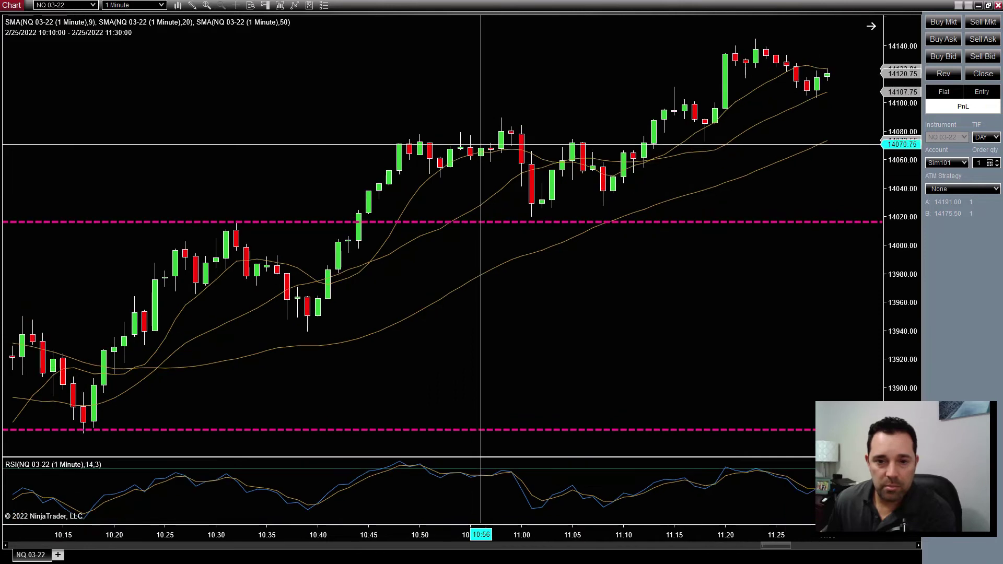
pyautogui.scroll(-2, 459, 120)
pyautogui.scroll(9, 458, 120)
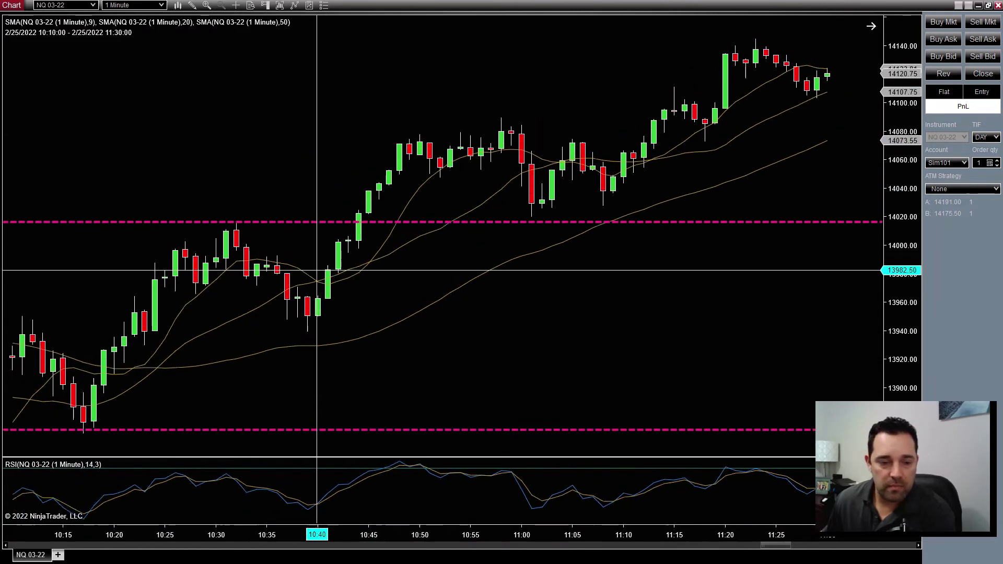
pyautogui.scroll(-11, 386, 250)
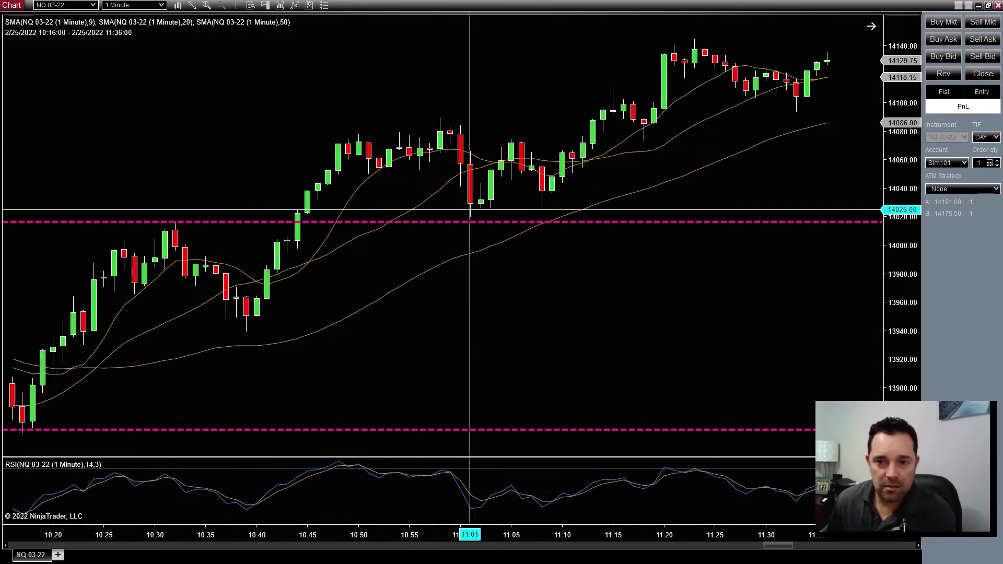
pyautogui.scroll(-3, 460, 184)
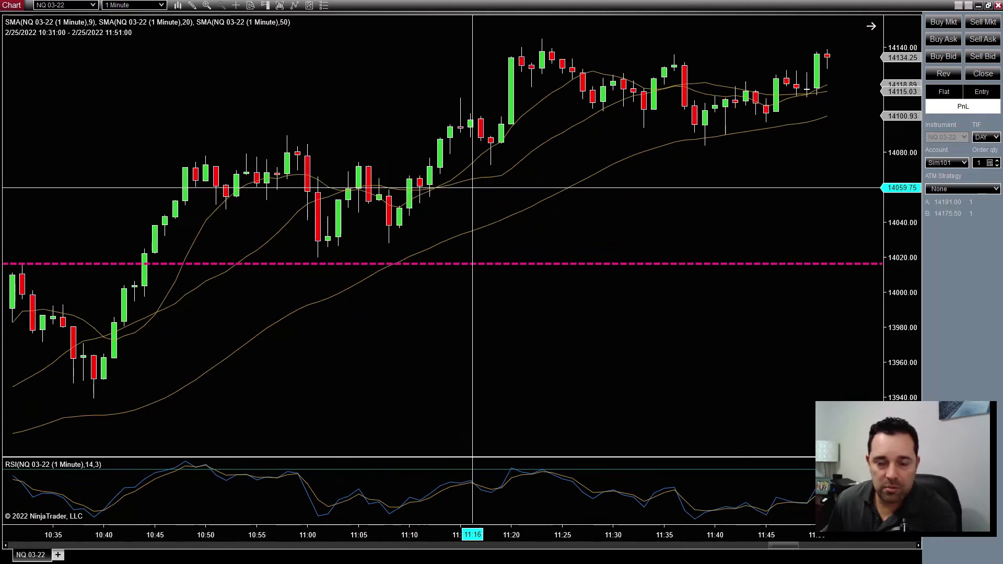
pyautogui.scroll(9, 421, 217)
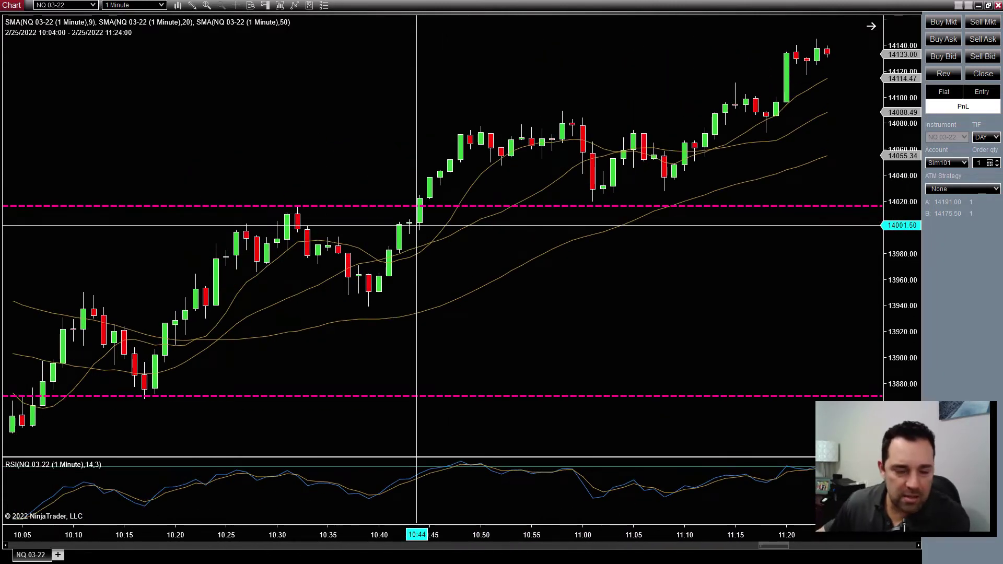
pyautogui.scroll(-2, 416, 225)
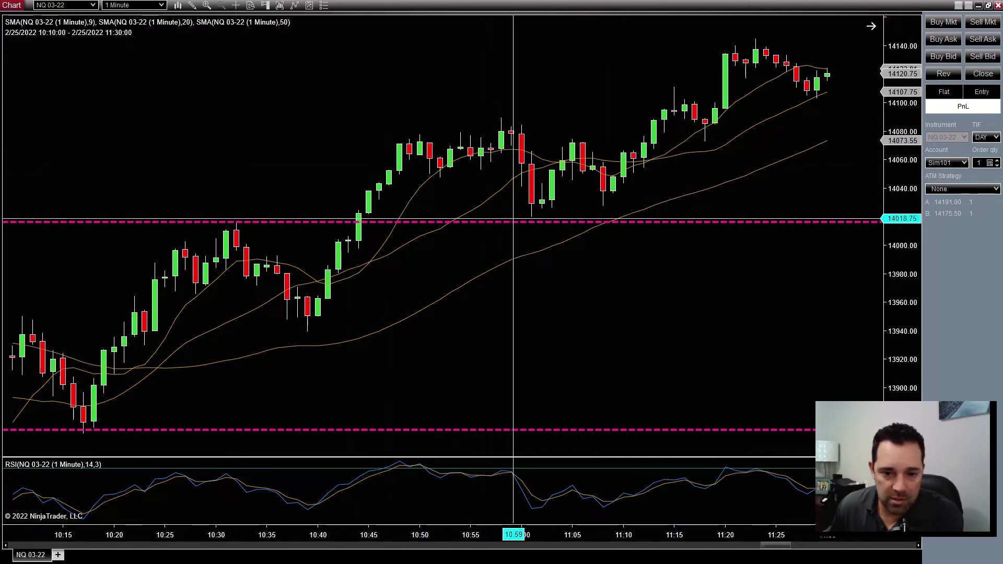
pyautogui.scroll(7, 352, 245)
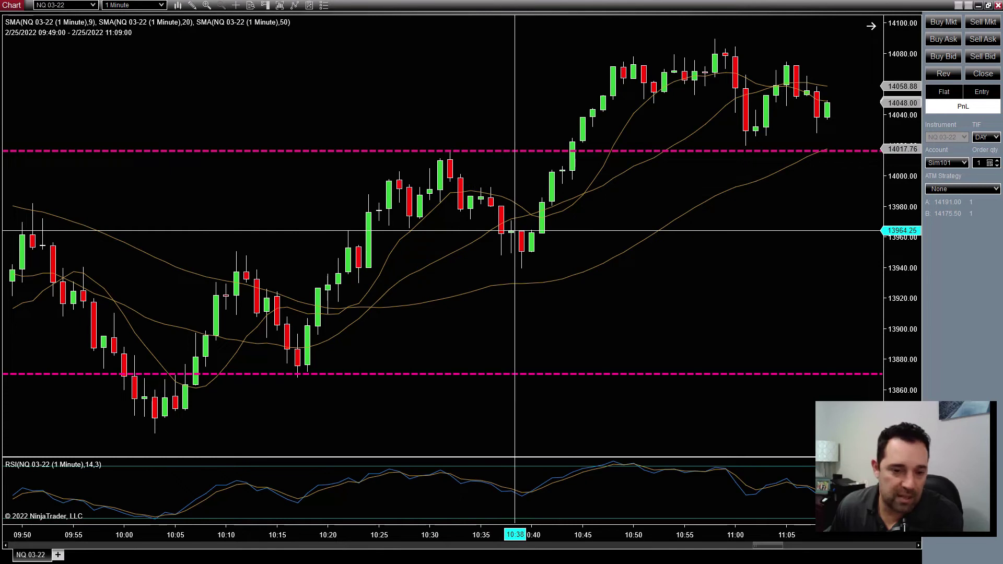
pyautogui.scroll(7, 587, 209)
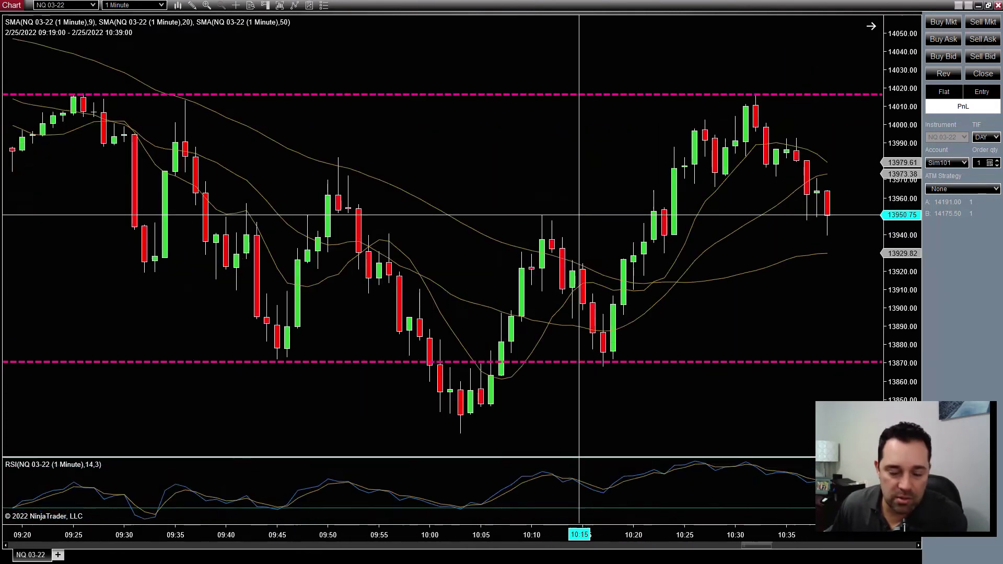
pyautogui.scroll(-15, 587, 208)
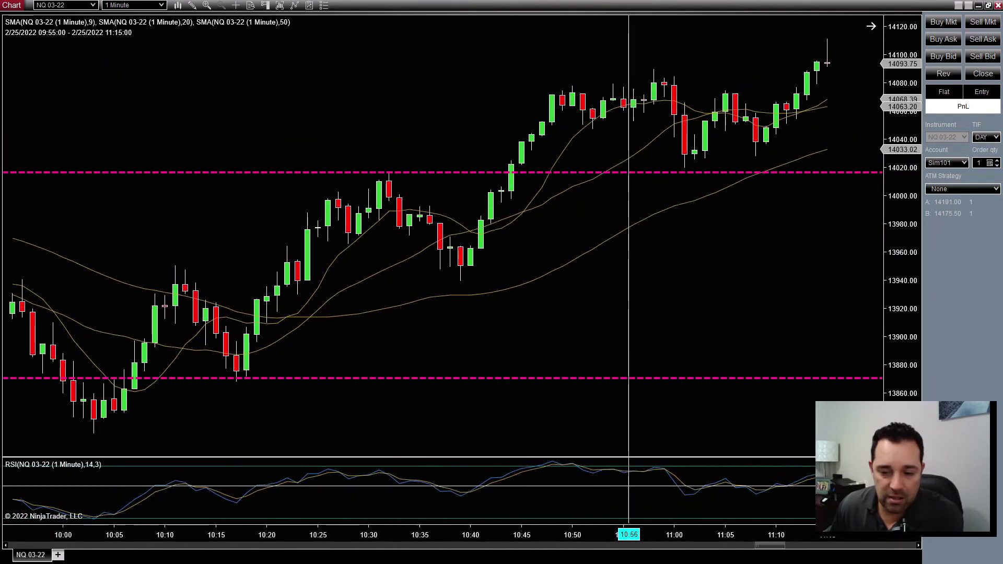
pyautogui.scroll(-16, 629, 208)
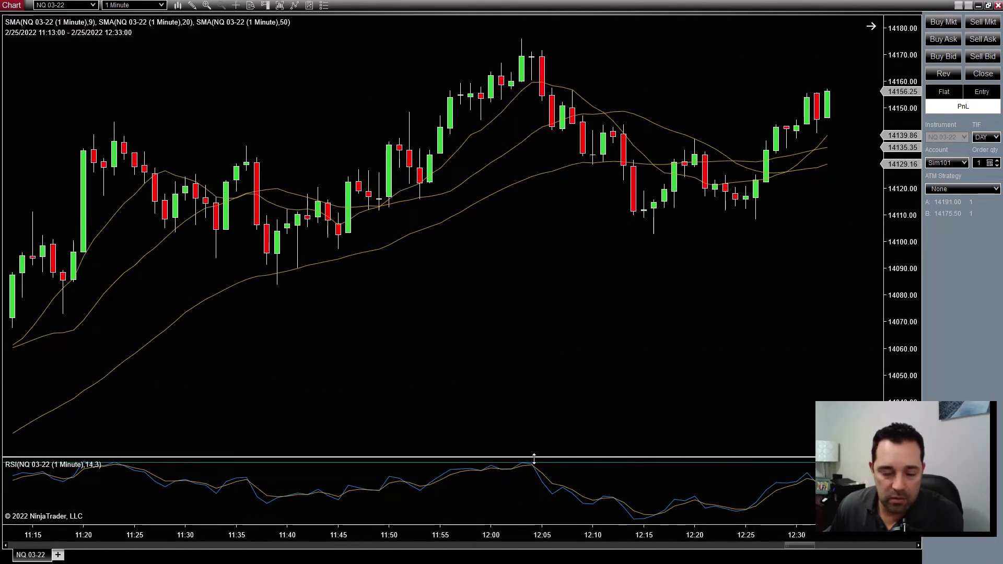
pyautogui.scroll(4, 531, 287)
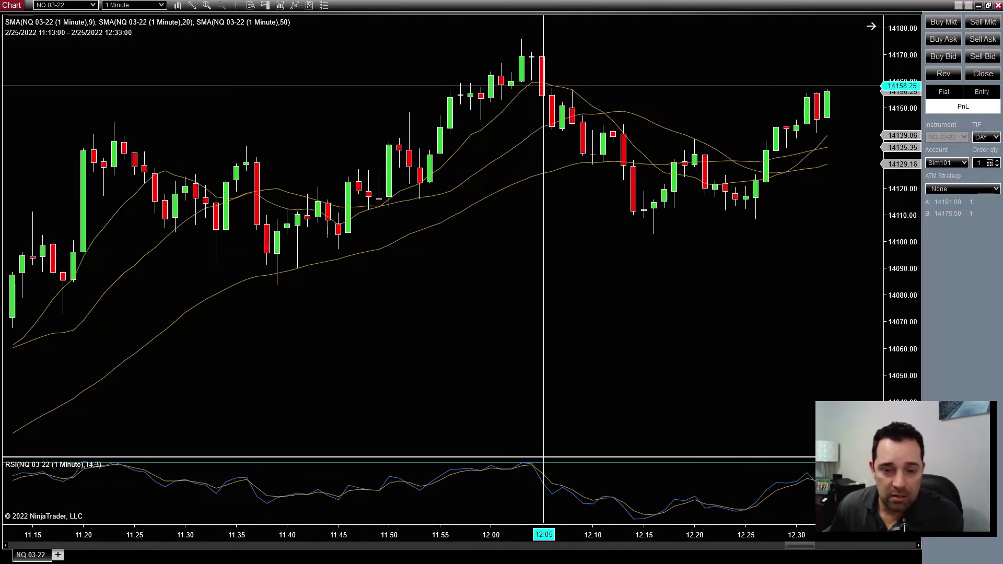
pyautogui.scroll(18, 531, 287)
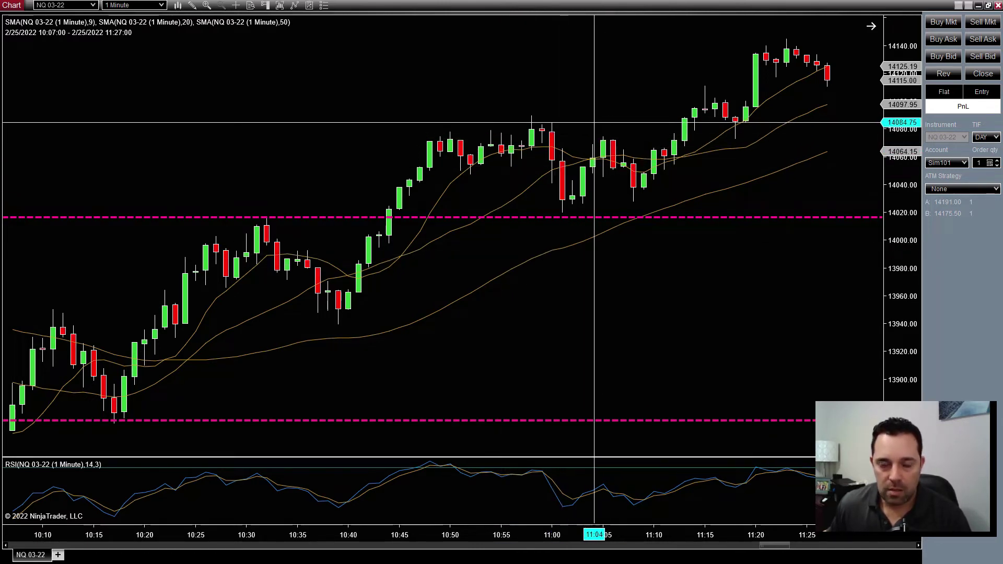
# Step: Remove all drawing objects from the chart, confirming with Yes
pyautogui.rightClick(552, 296)
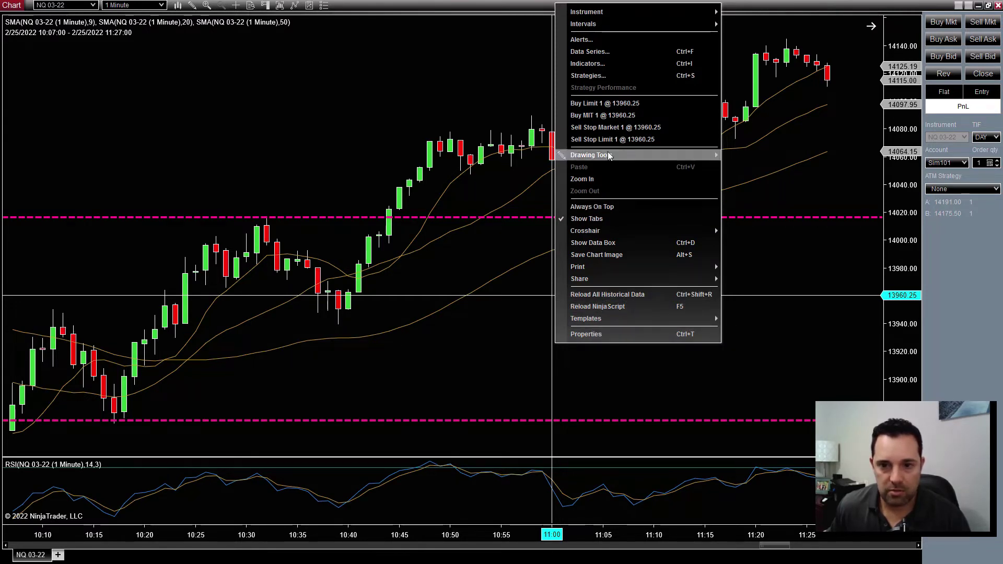
pyautogui.moveTo(712, 158)
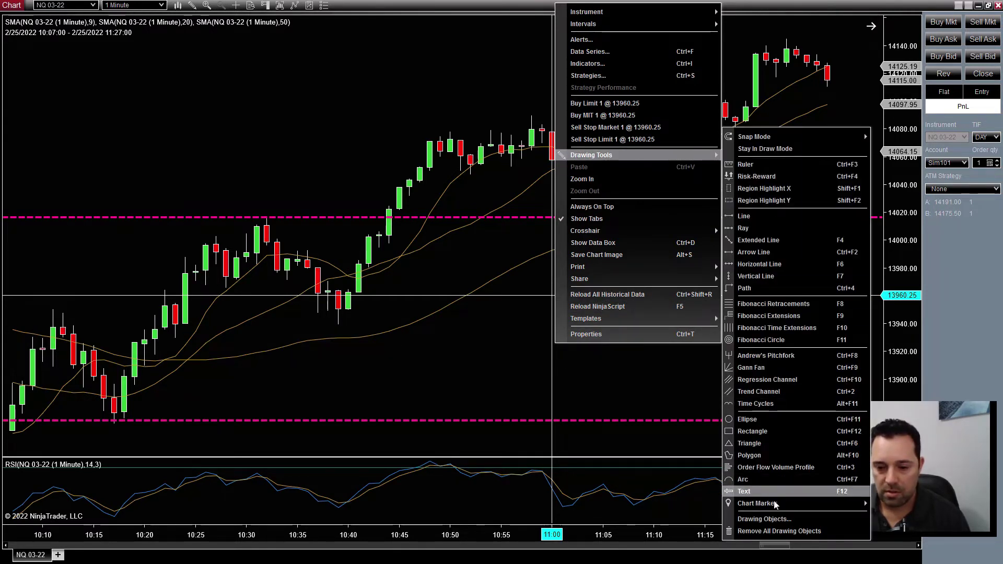
pyautogui.click(716, 486)
pyautogui.click(528, 288)
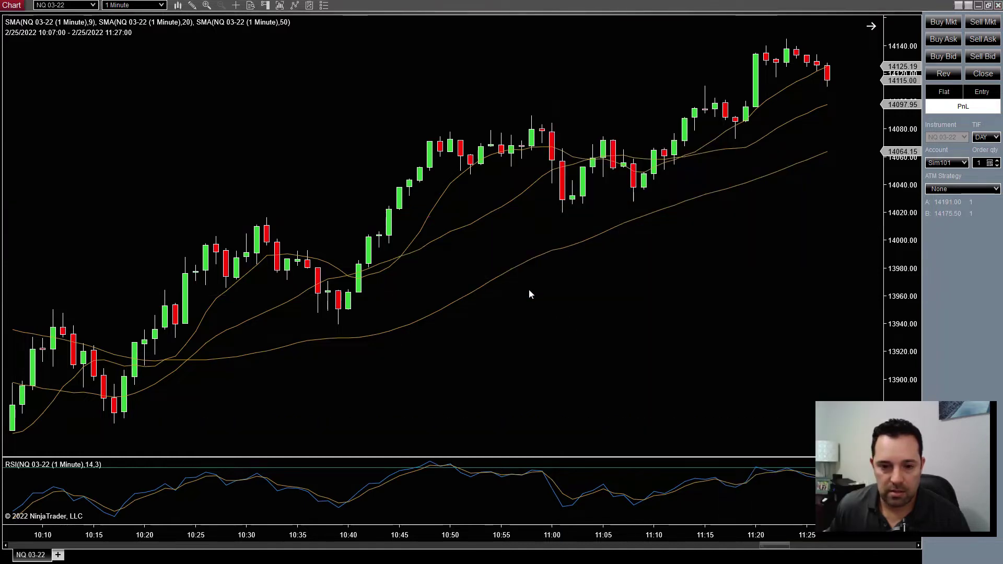
pyautogui.rightClick(526, 317)
# Step: Remove RSI and all three SMAs from Configured indicators, apply, and close the dialog
pyautogui.click(560, 64)
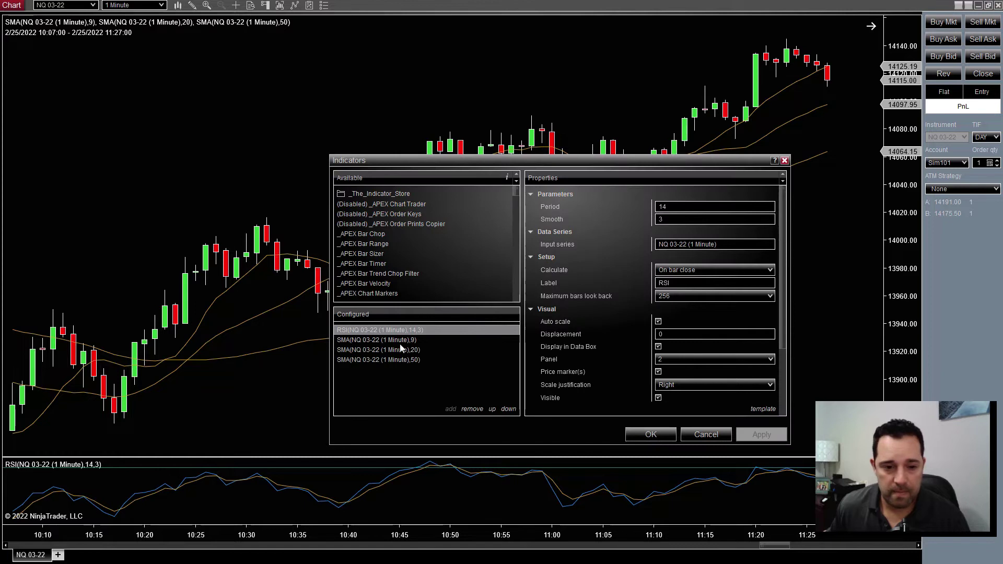
pyautogui.click(473, 411)
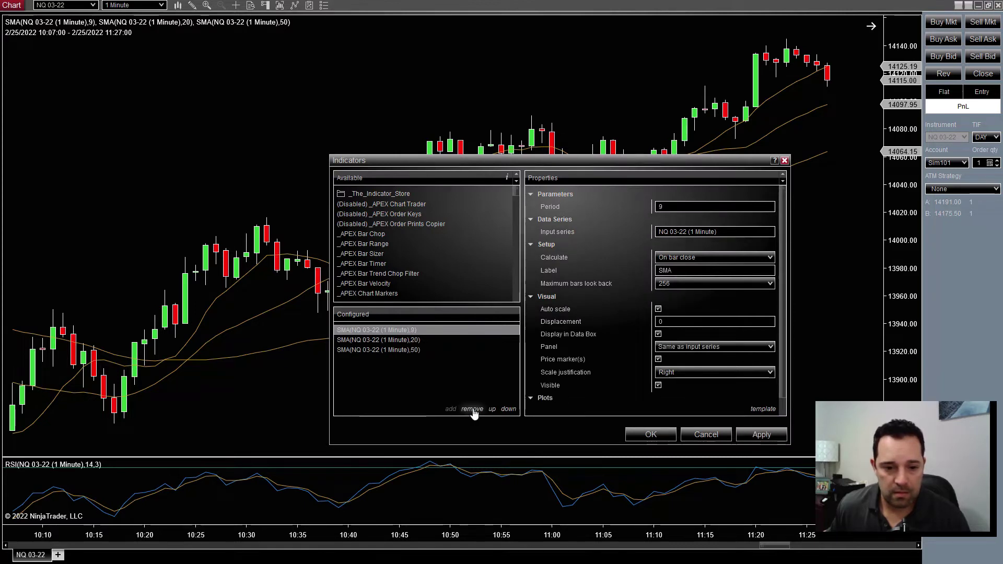
pyautogui.click(472, 411)
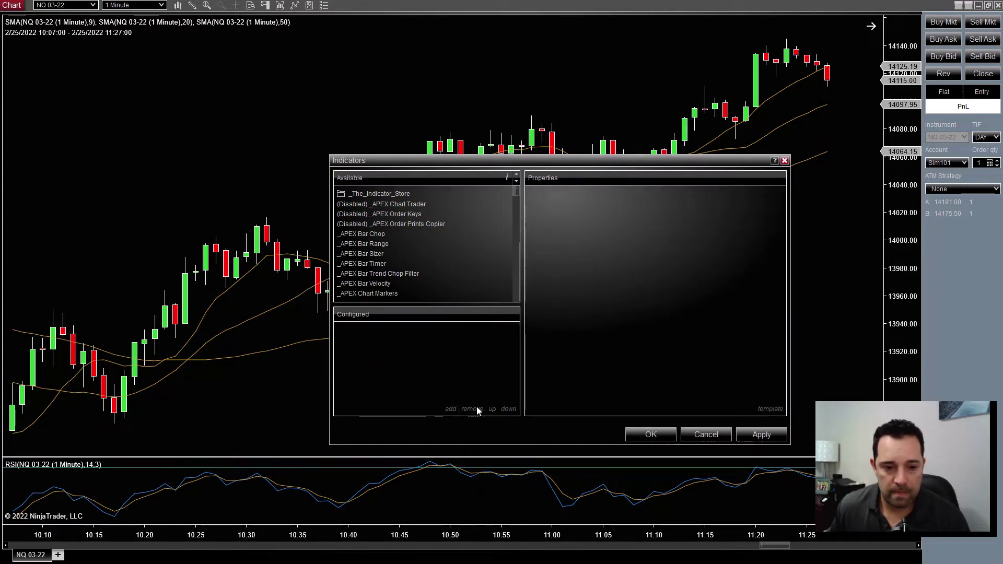
pyautogui.click(746, 440)
pyautogui.click(784, 160)
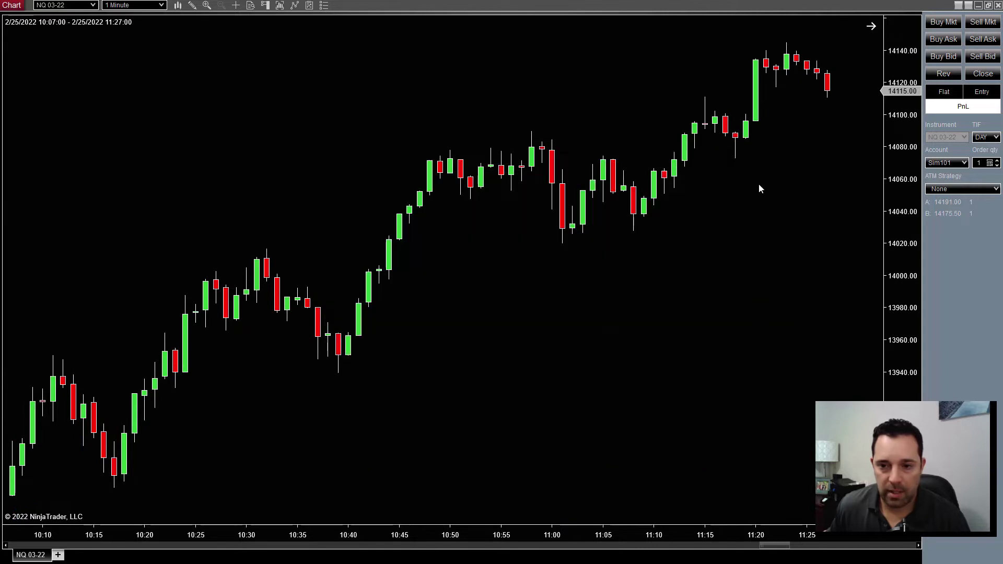
# Step: Switch the Data Series bar type to APEX Diagnostic (brick size 10), loading 5 days
pyautogui.rightClick(517, 305)
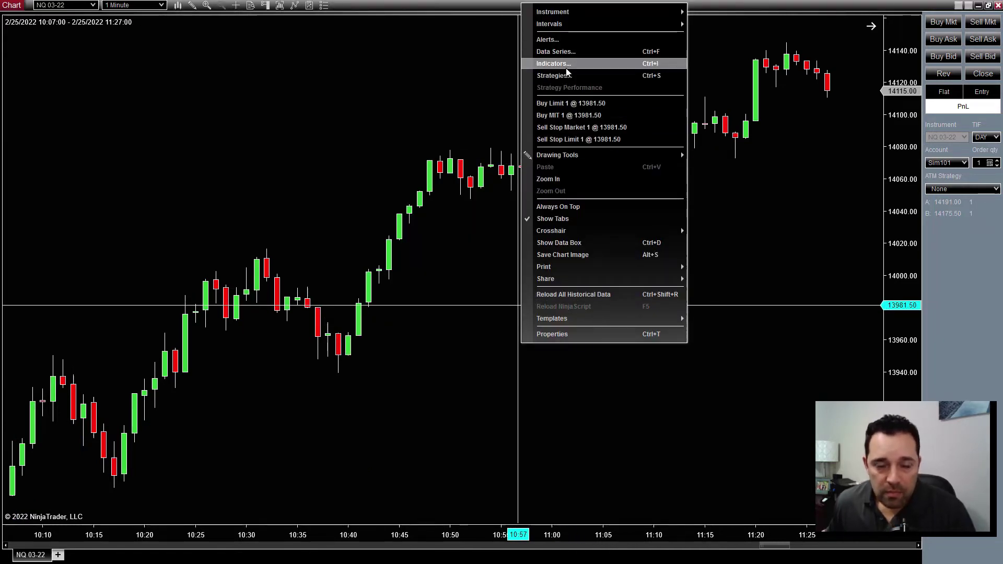
pyautogui.click(557, 52)
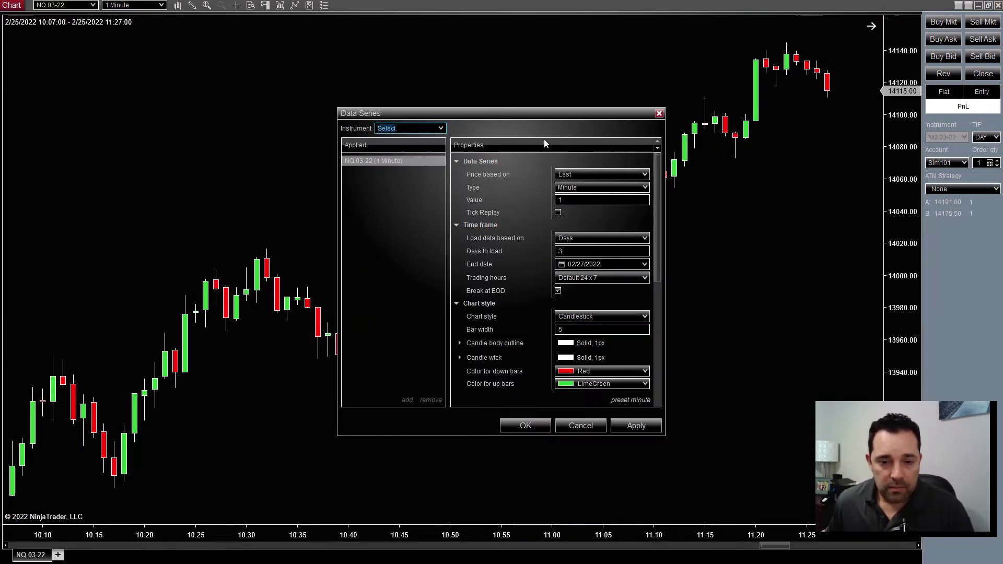
pyautogui.click(579, 188)
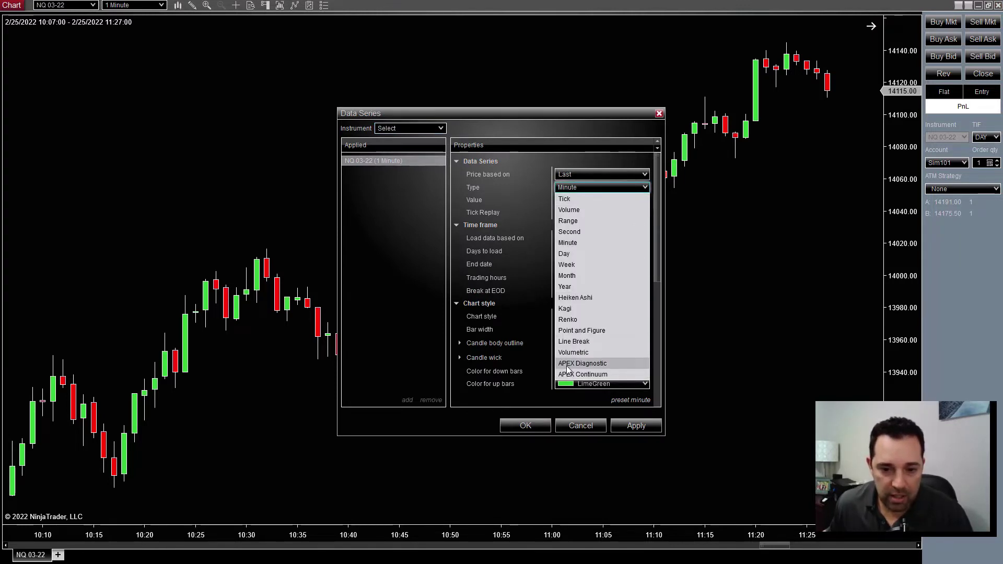
pyautogui.click(594, 363)
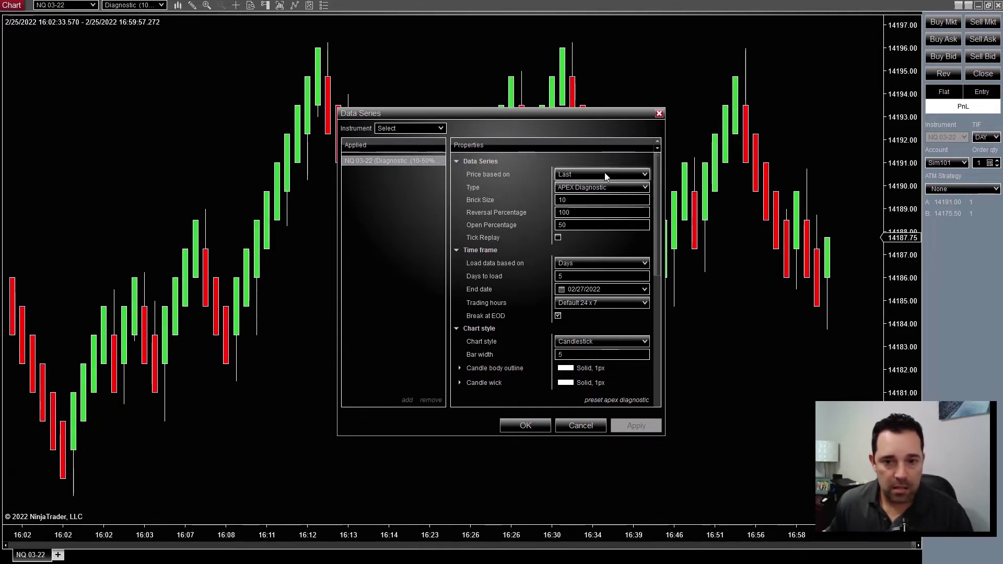
pyautogui.click(659, 114)
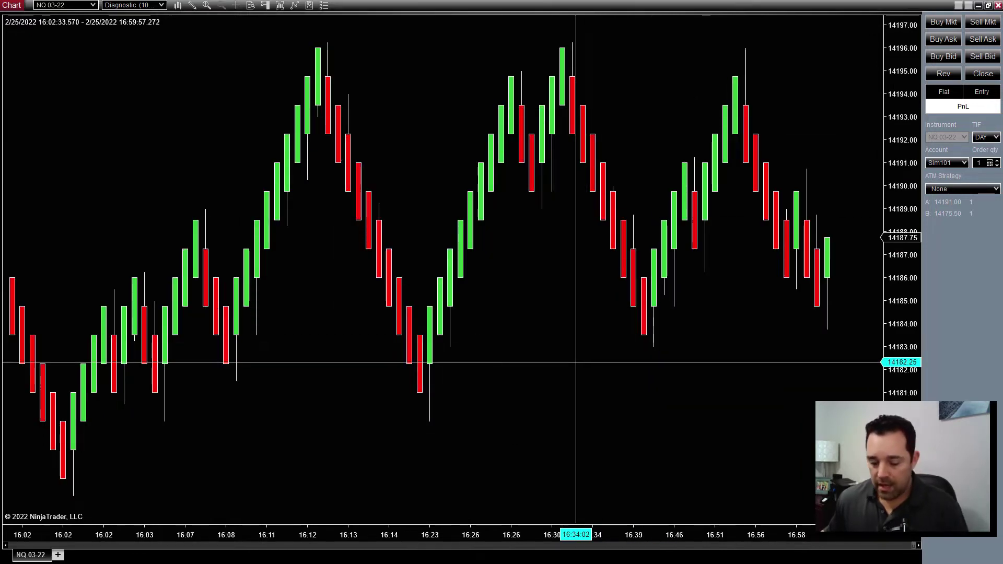
# Step: Zoom out and scroll back so the Diagnostic bars from about 15:57 onward are visible
pyautogui.scroll(-8, 576, 362)
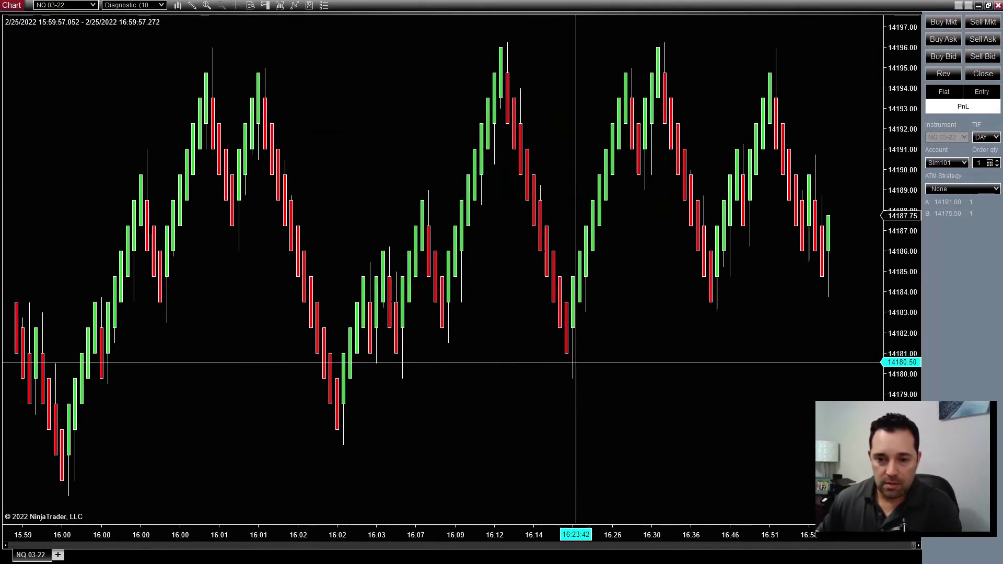
pyautogui.scroll(-2, 577, 362)
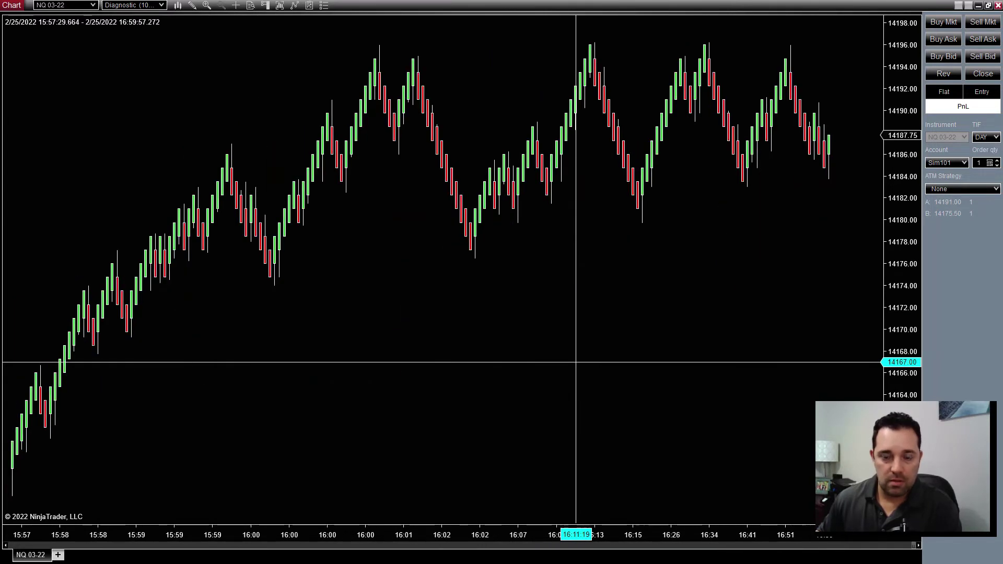
pyautogui.scroll(1, 576, 362)
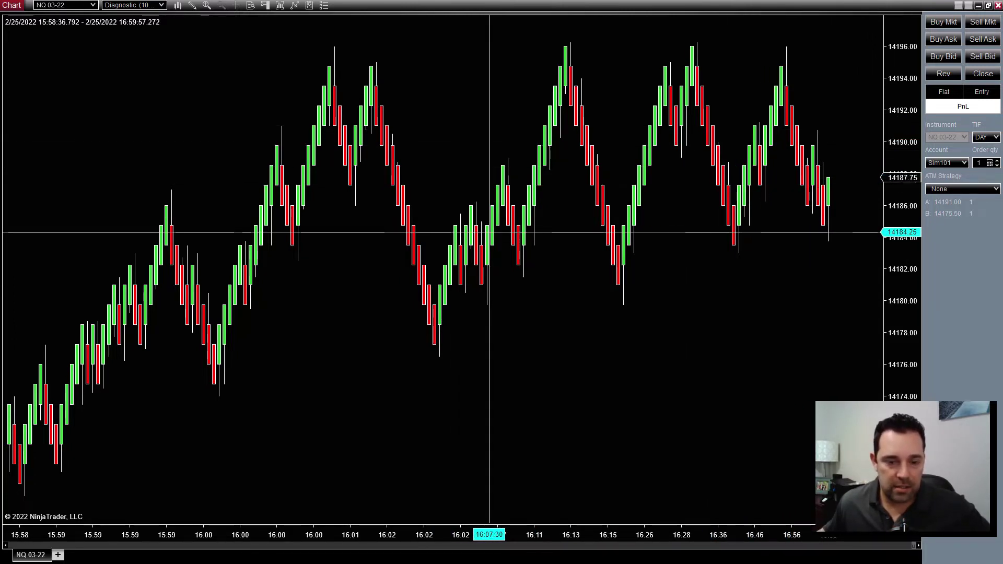
pyautogui.scroll(10, 376, 119)
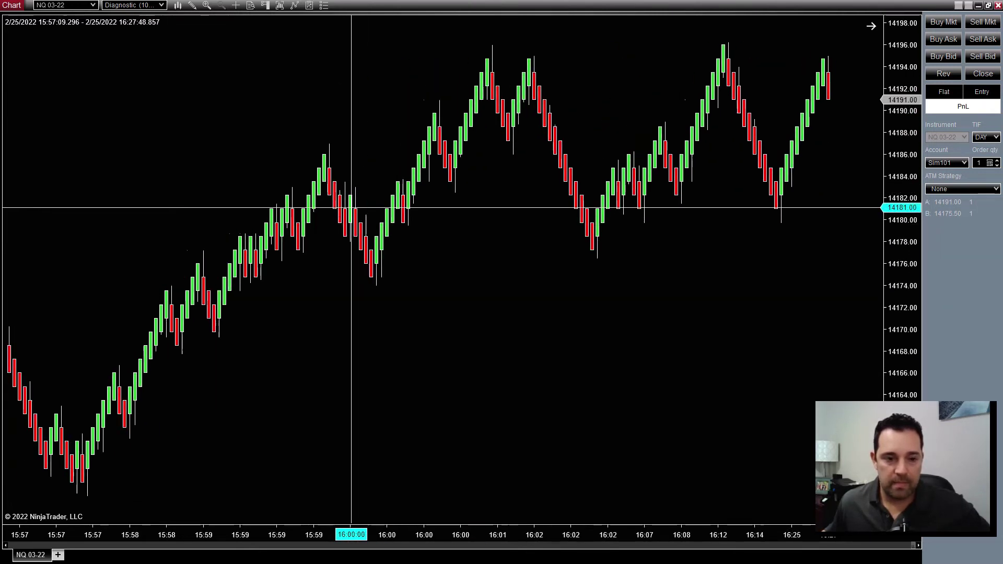
pyautogui.scroll(10, 352, 207)
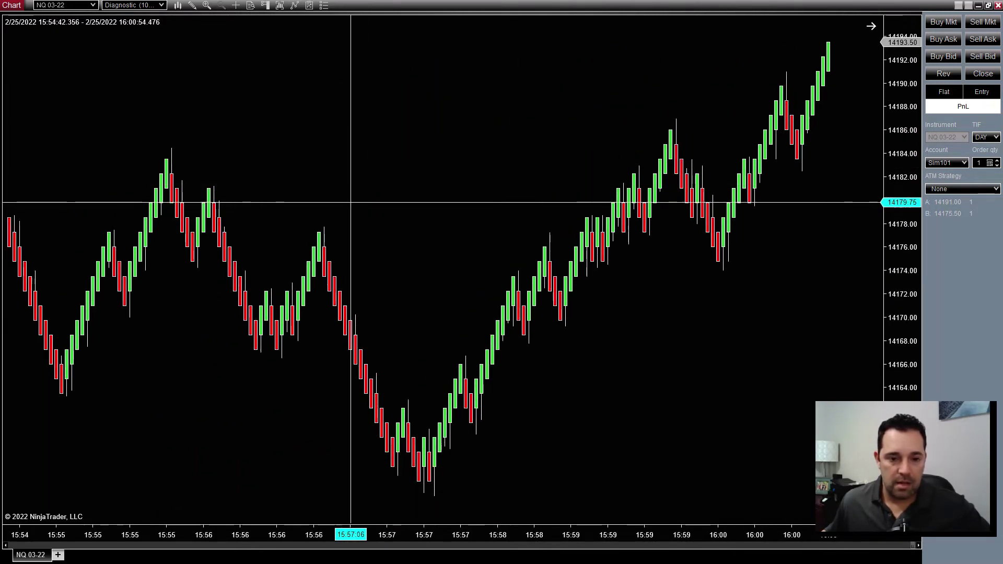
# Step: Open the chart's Data Series settings and close them unchanged
pyautogui.rightClick(400, 161)
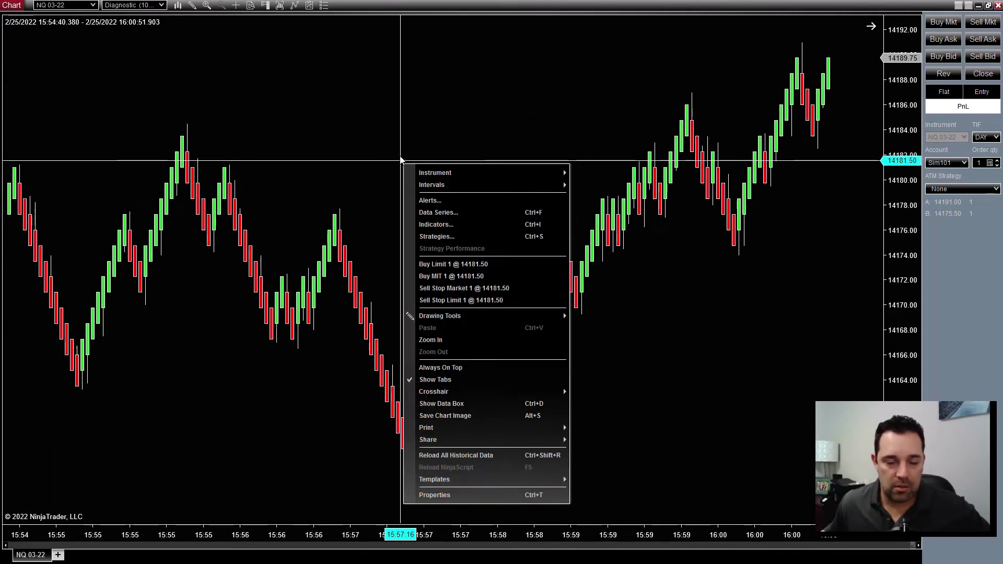
pyautogui.click(453, 213)
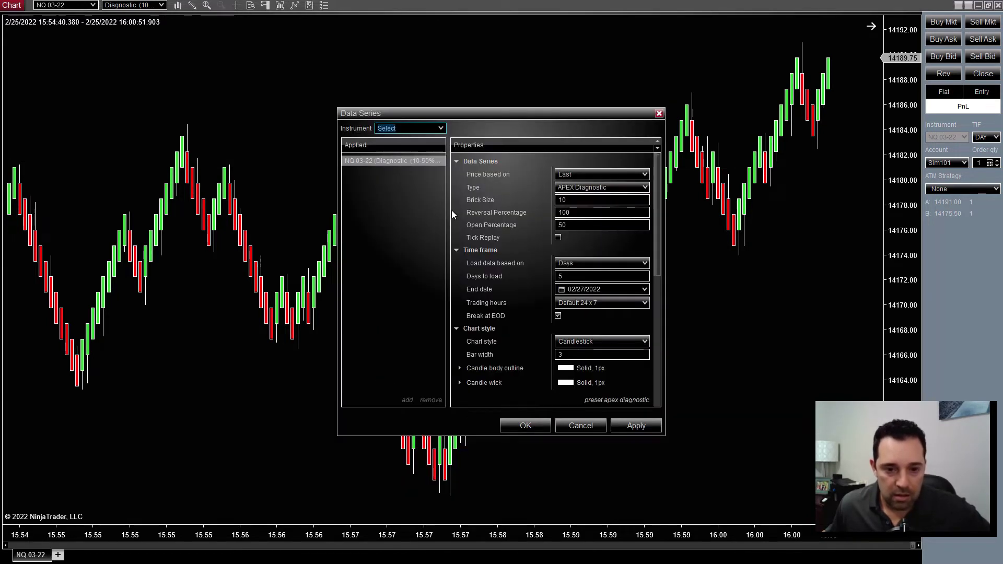
pyautogui.click(659, 114)
# Step: Add the _APEX Deviation Levels indicator to the Diagnostic chart and apply it
pyautogui.rightClick(516, 133)
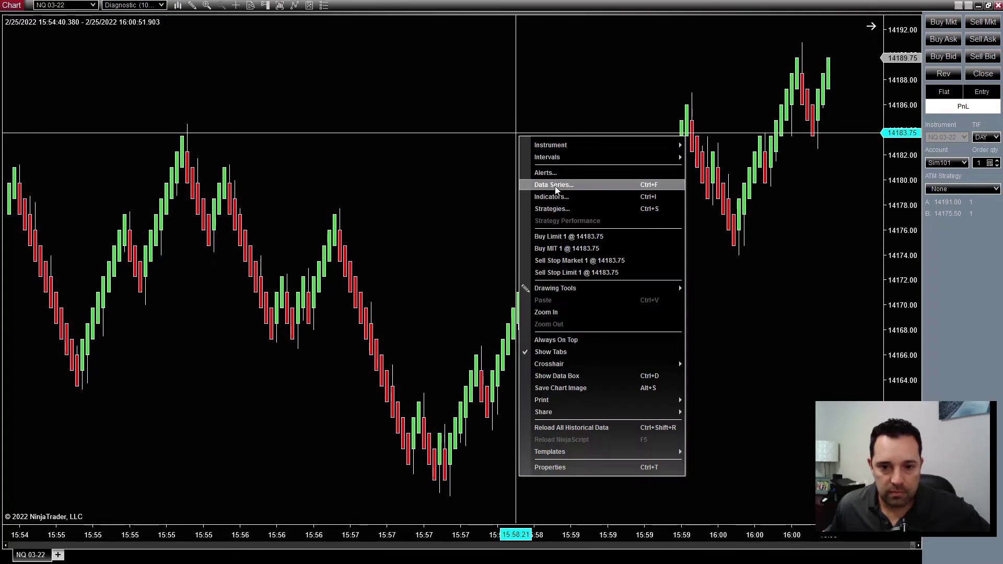
pyautogui.click(555, 185)
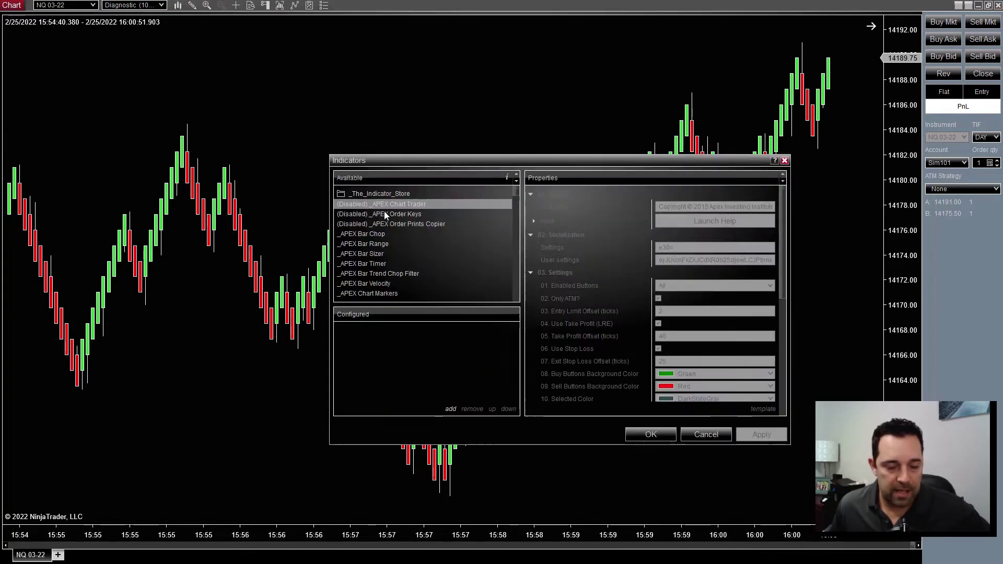
pyautogui.moveTo(518, 189); pyautogui.dragTo(518, 200)
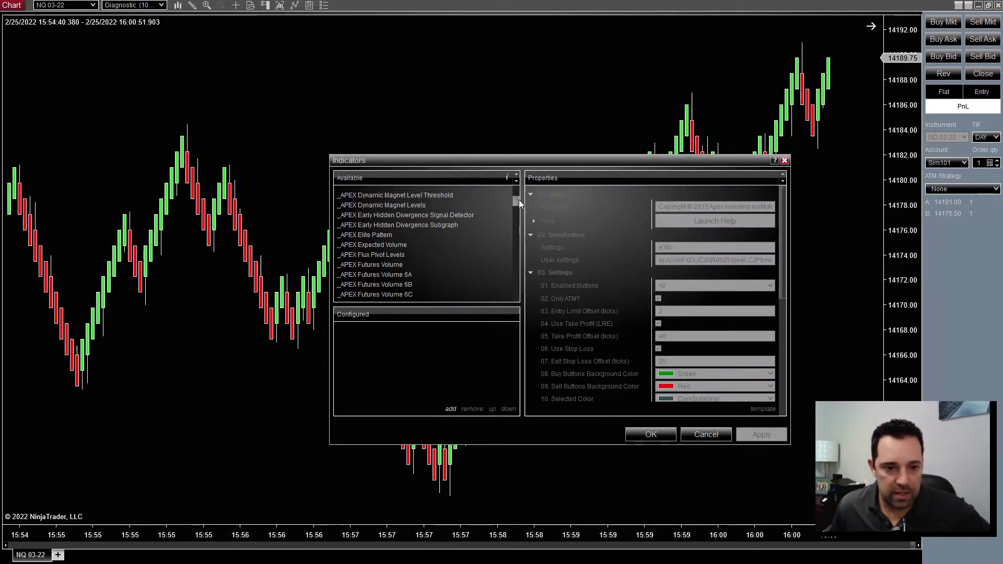
pyautogui.scroll(2, 447, 225)
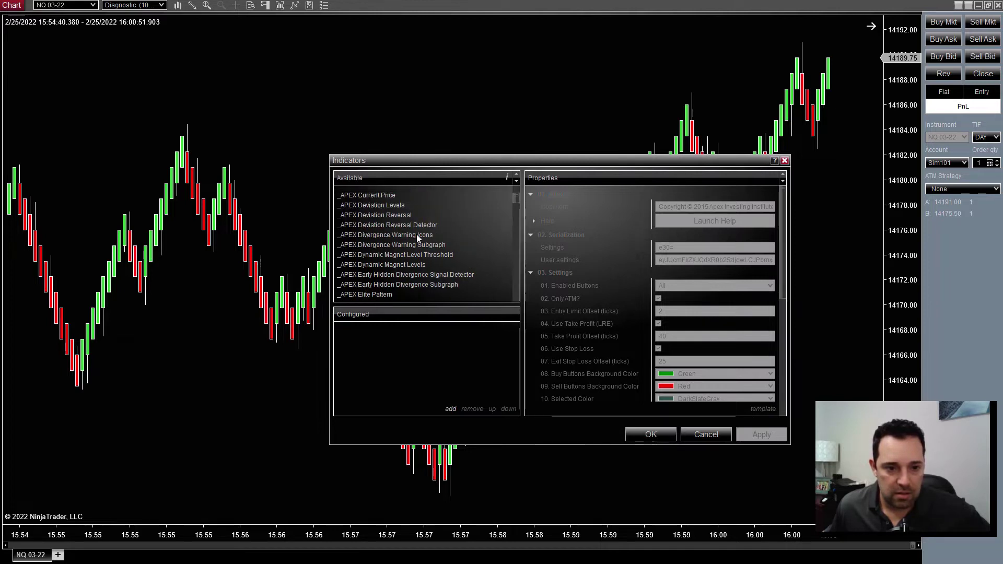
pyautogui.click(367, 205)
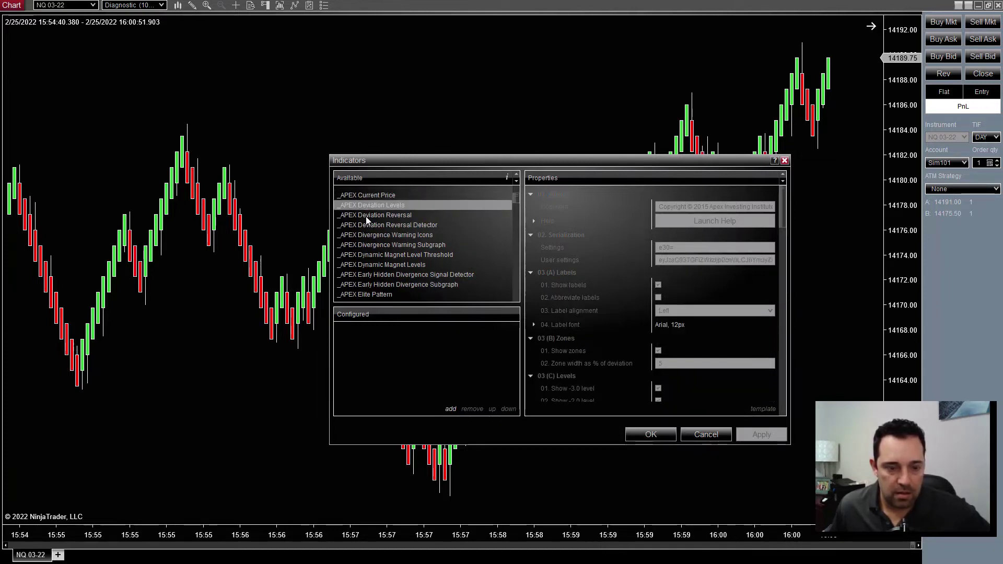
pyautogui.doubleClick(395, 204)
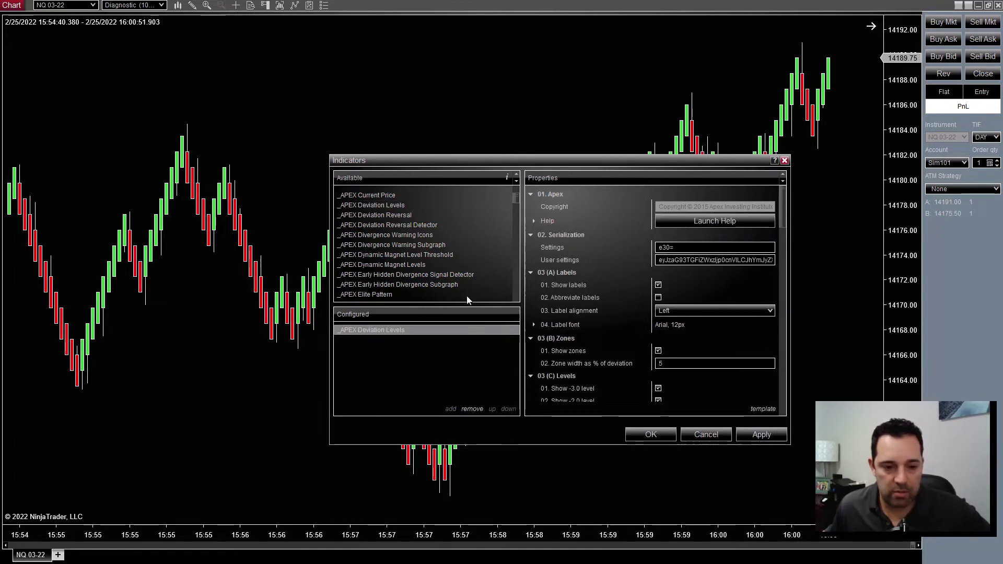
pyautogui.click(751, 439)
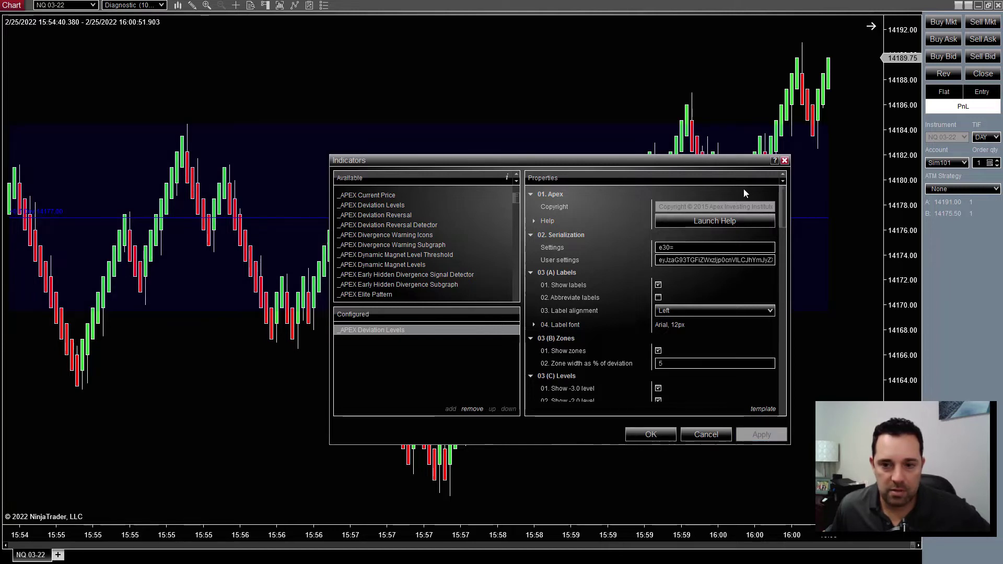
pyautogui.click(785, 162)
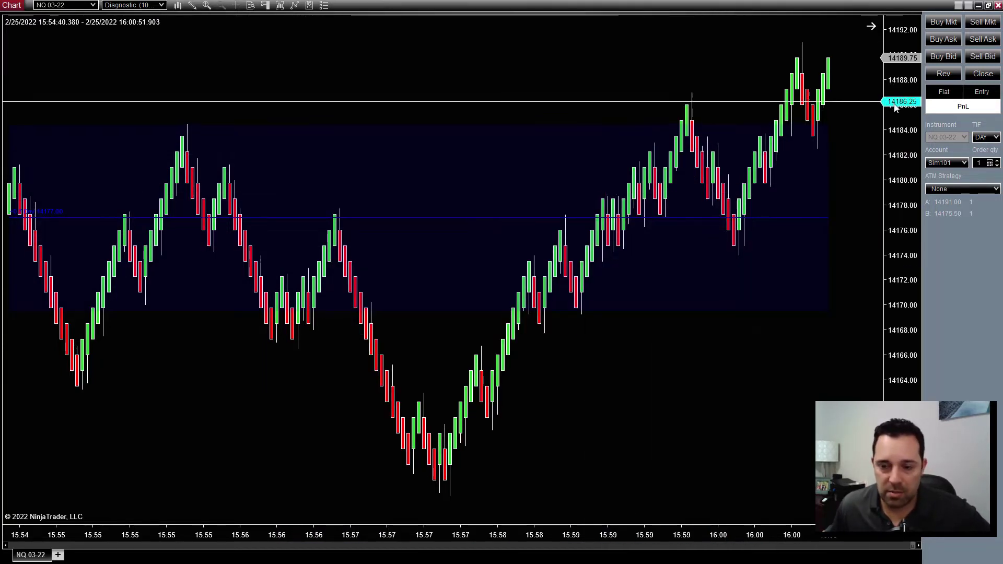
pyautogui.moveTo(895, 106); pyautogui.dragTo(902, 209)
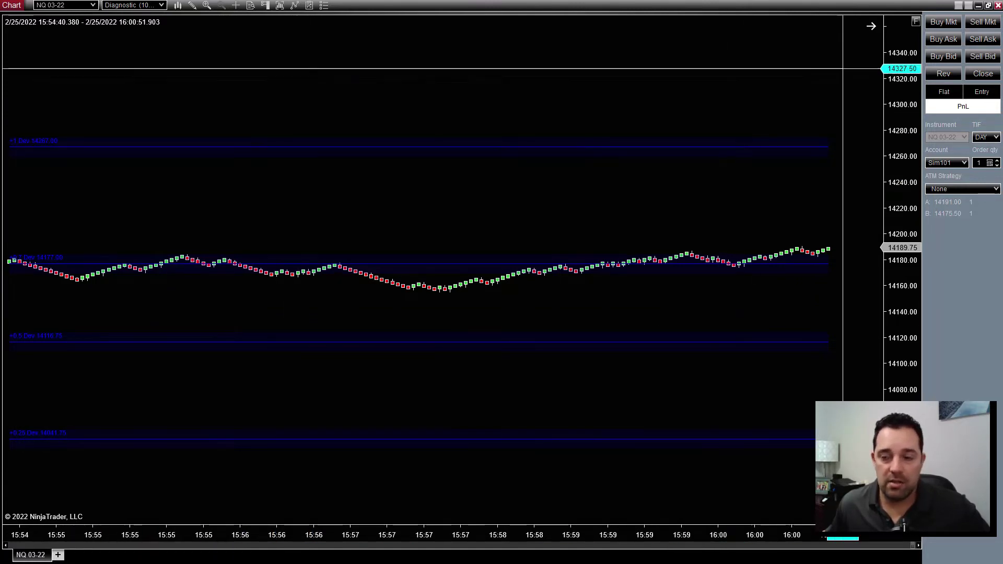
pyautogui.moveTo(900, 107); pyautogui.dragTo(894, 139)
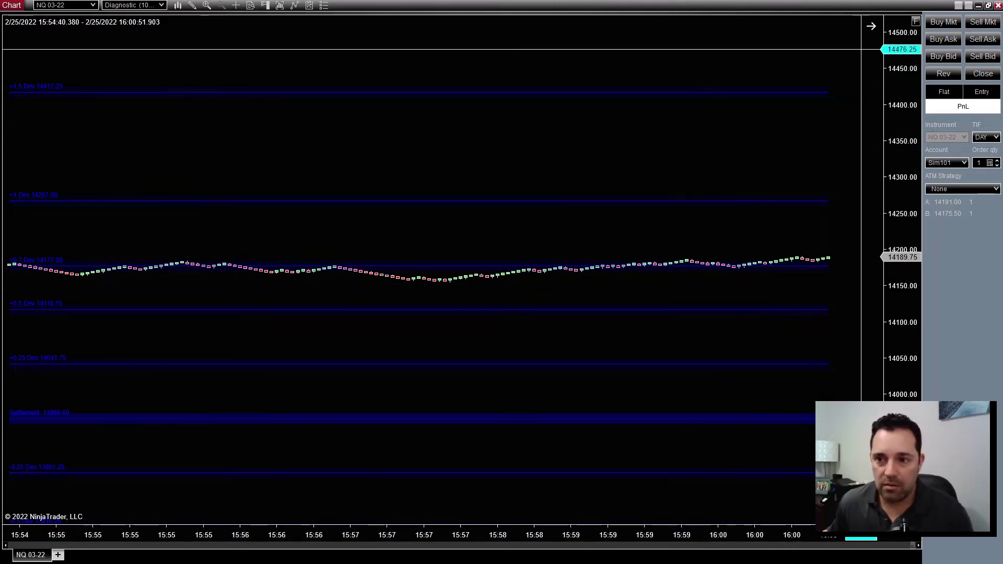
pyautogui.click(871, 26)
pyautogui.click(915, 23)
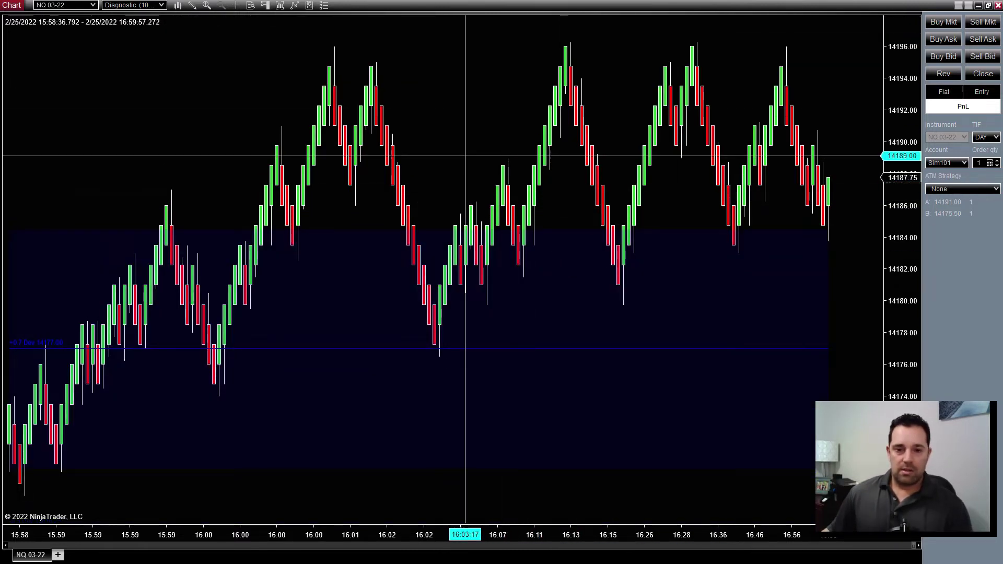
# Step: Remove _APEX Deviation Levels in the Indicators dialog and apply the change
pyautogui.rightClick(424, 81)
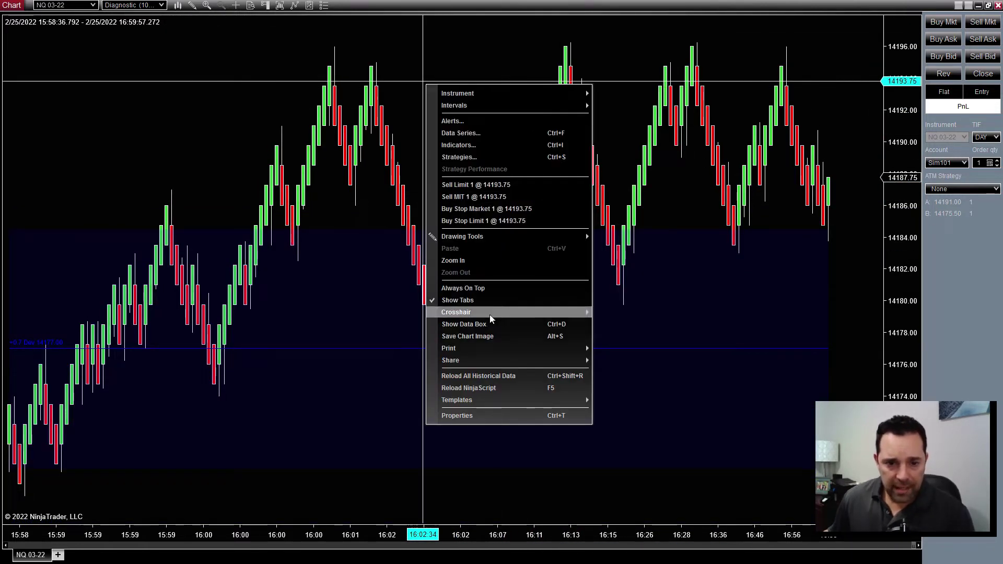
pyautogui.click(479, 148)
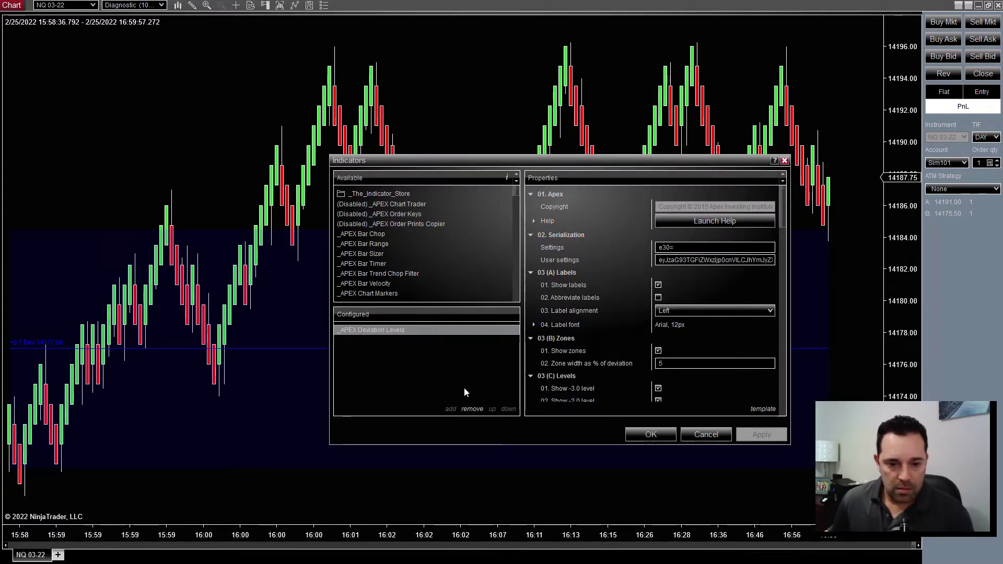
pyautogui.click(472, 409)
pyautogui.click(758, 435)
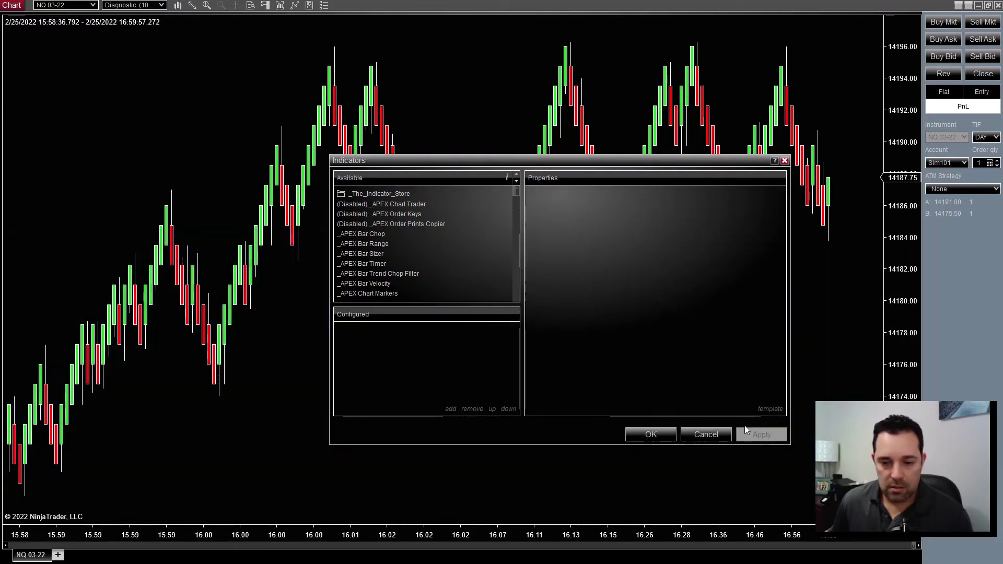
pyautogui.click(784, 161)
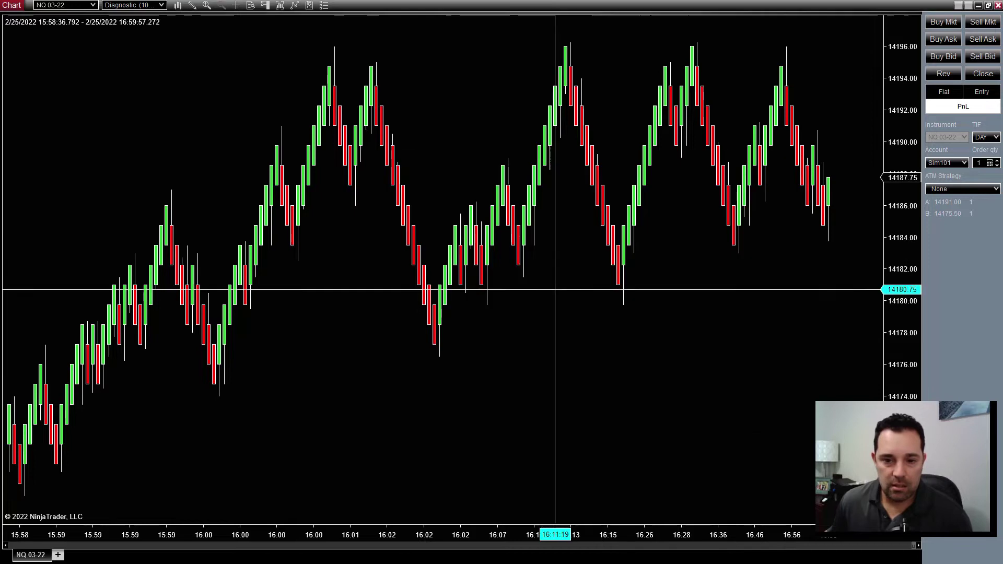
# Step: Change the NQ 03-22 chart's bar type to Minute and apply it
pyautogui.rightClick(536, 342)
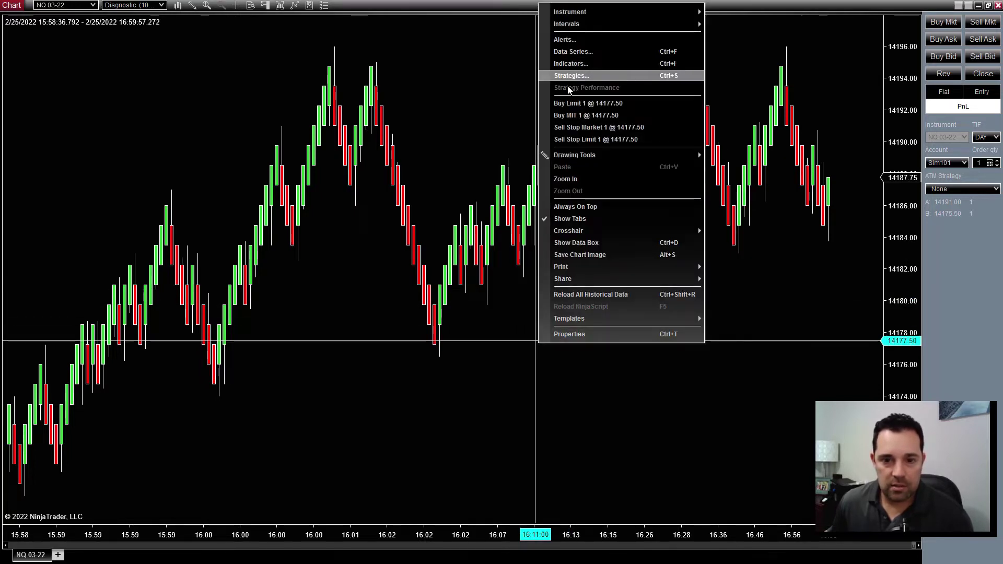
pyautogui.click(571, 64)
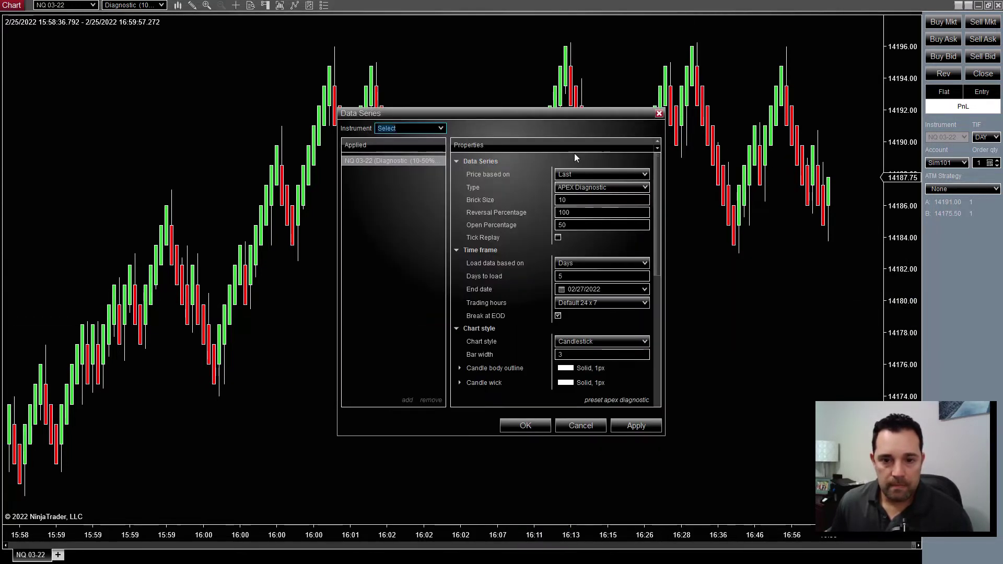
pyautogui.click(581, 188)
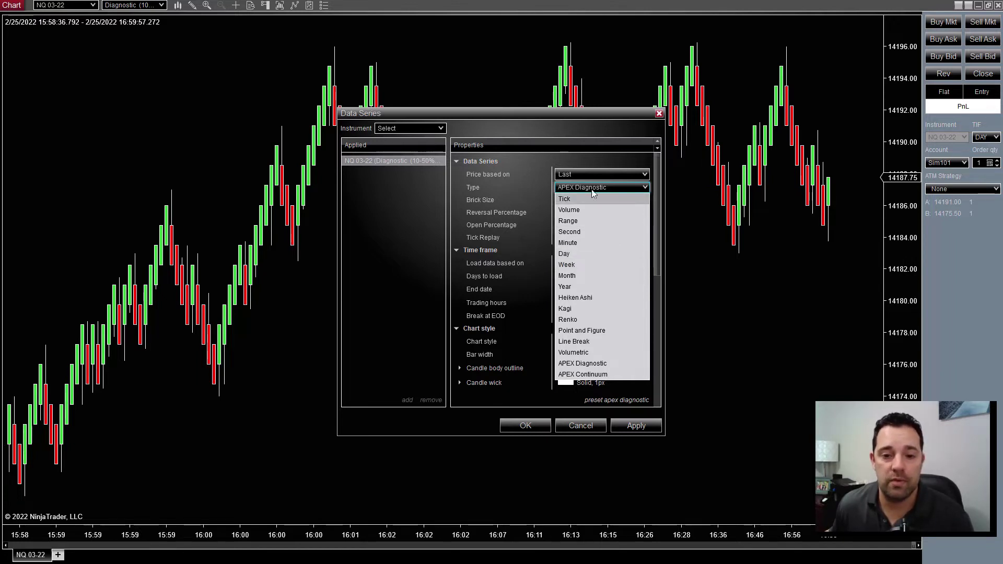
pyautogui.click(568, 242)
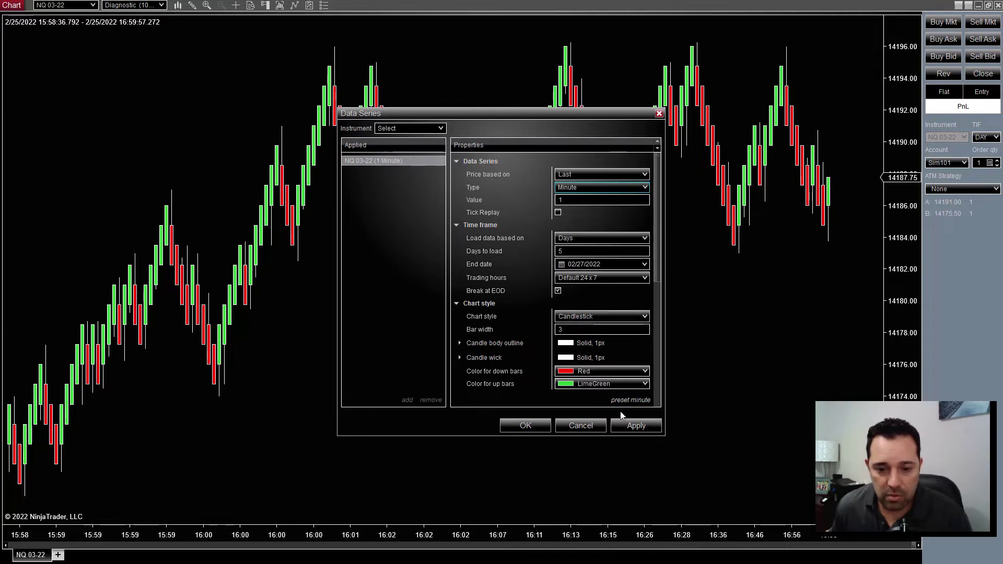
pyautogui.click(637, 427)
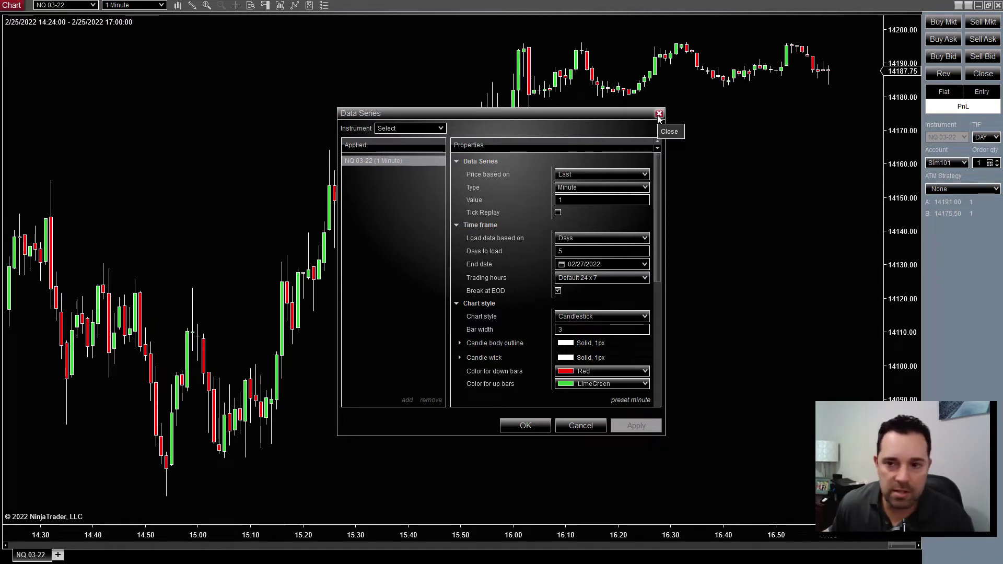
pyautogui.click(659, 114)
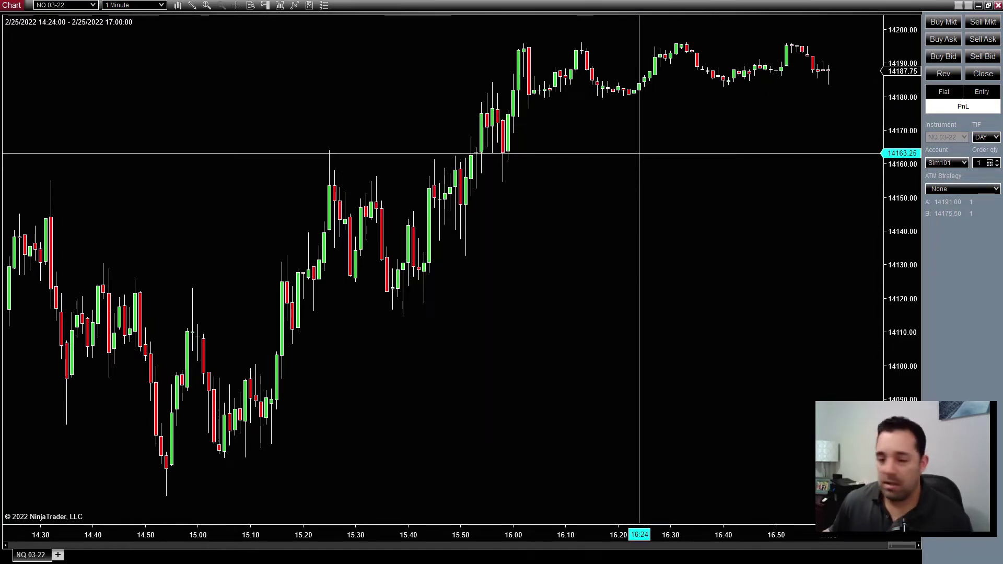
# Step: Minimize the chart window to reveal the Control Center's Positions view
pyautogui.scroll(9, 512, 280)
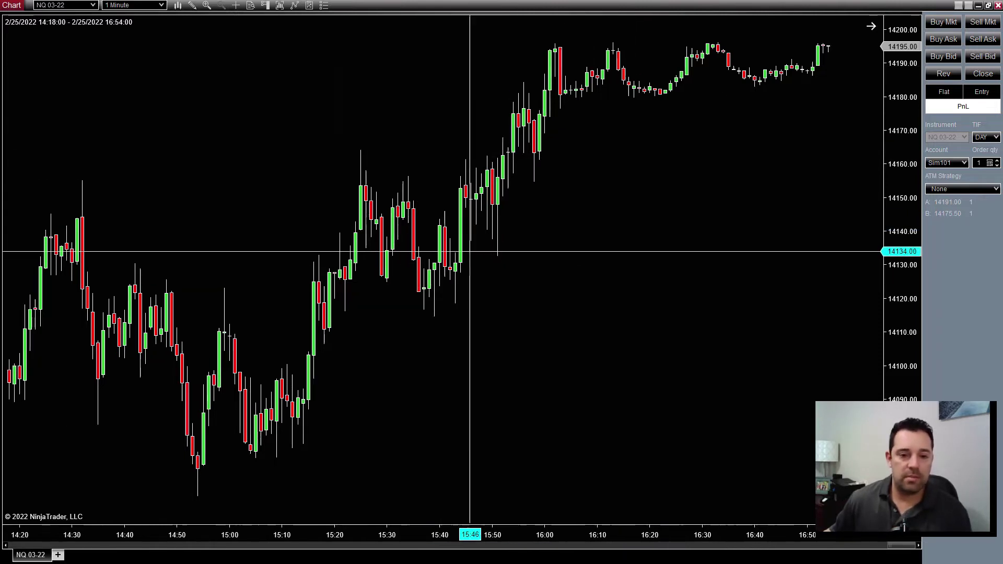
pyautogui.scroll(-2, 462, 283)
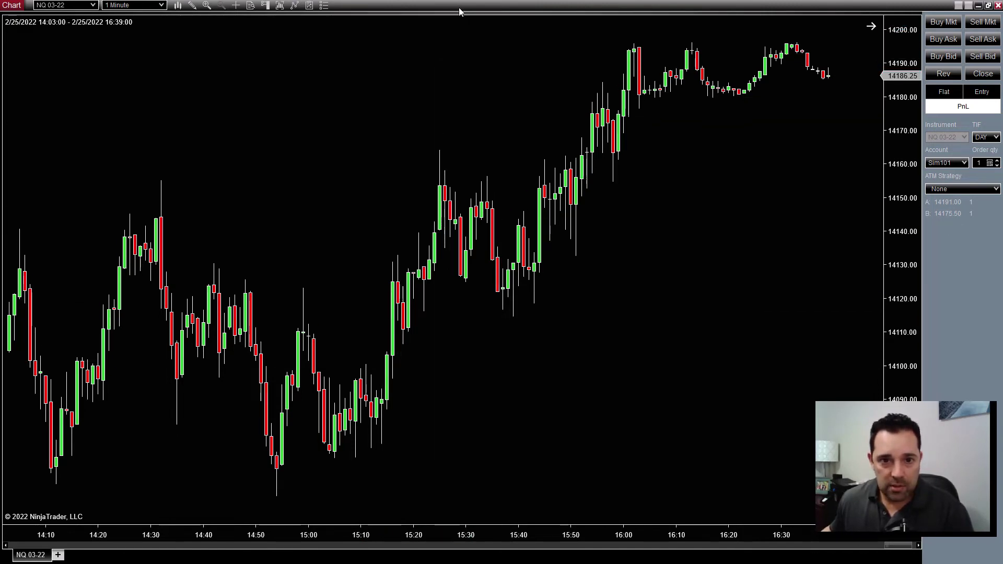
pyautogui.click(978, 5)
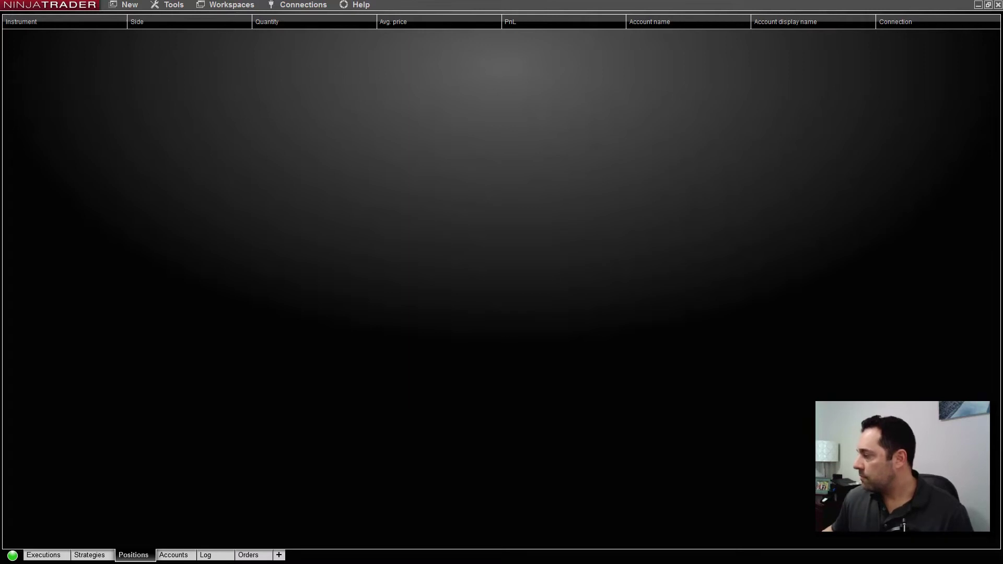
pyautogui.hotkey('alt', 'Tab')
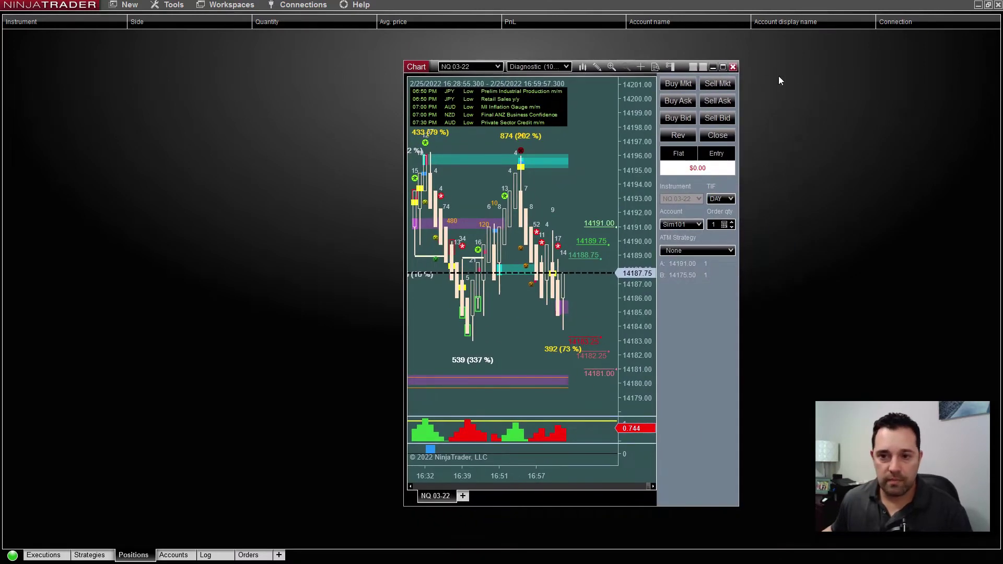
pyautogui.click(721, 63)
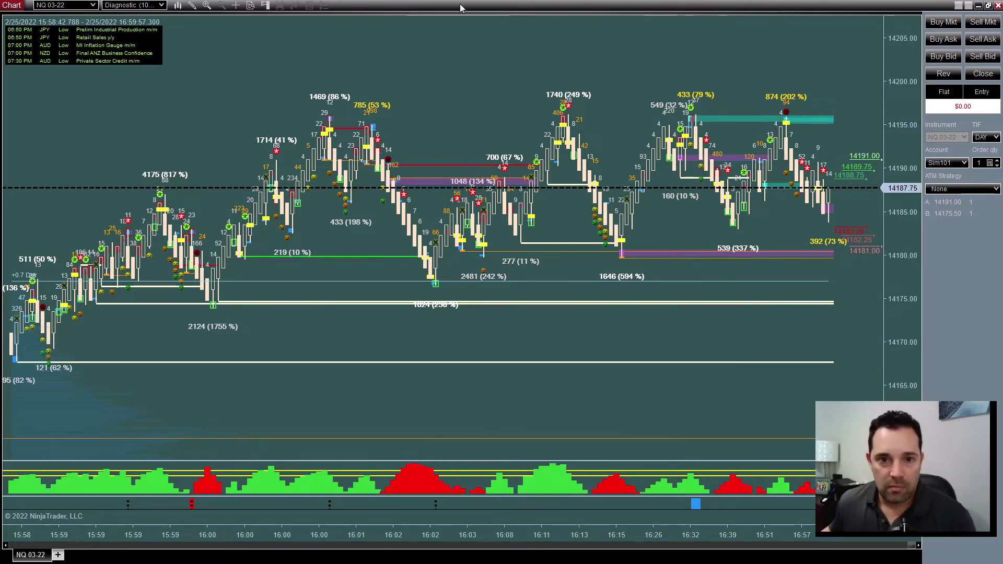
pyautogui.click(988, 5)
pyautogui.moveTo(479, 67); pyautogui.dragTo(1002, 67)
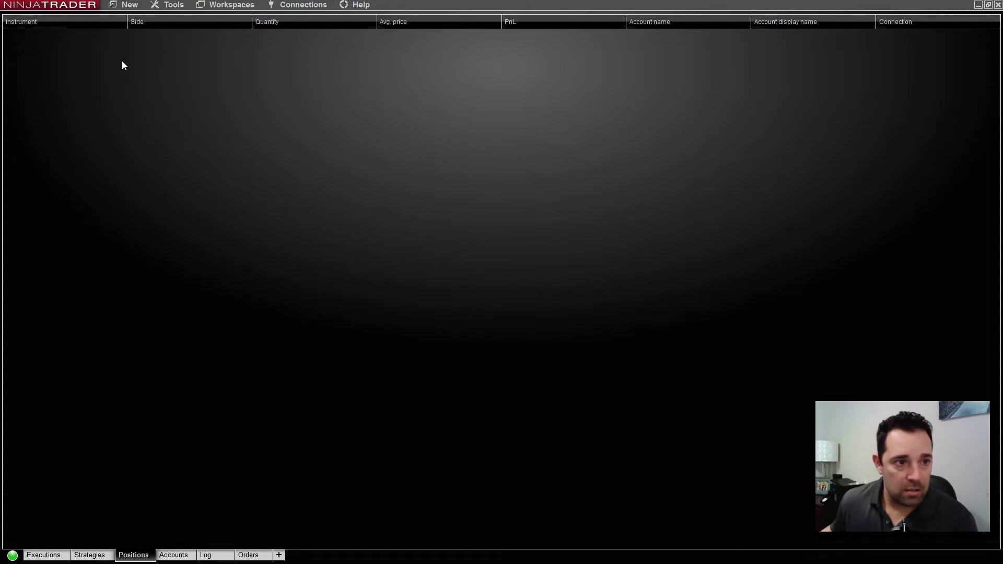
# Step: Create an NQ 03-22 chart: value 10, Default 24 x 7 hours, APEX Diagnostic bars, Tick Replay
pyautogui.click(125, 5)
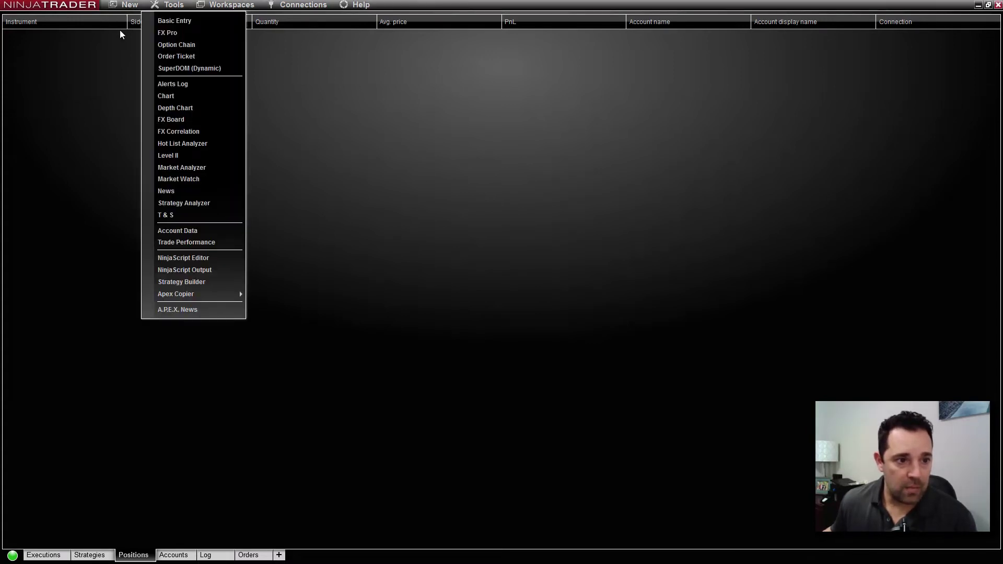
pyautogui.click(172, 99)
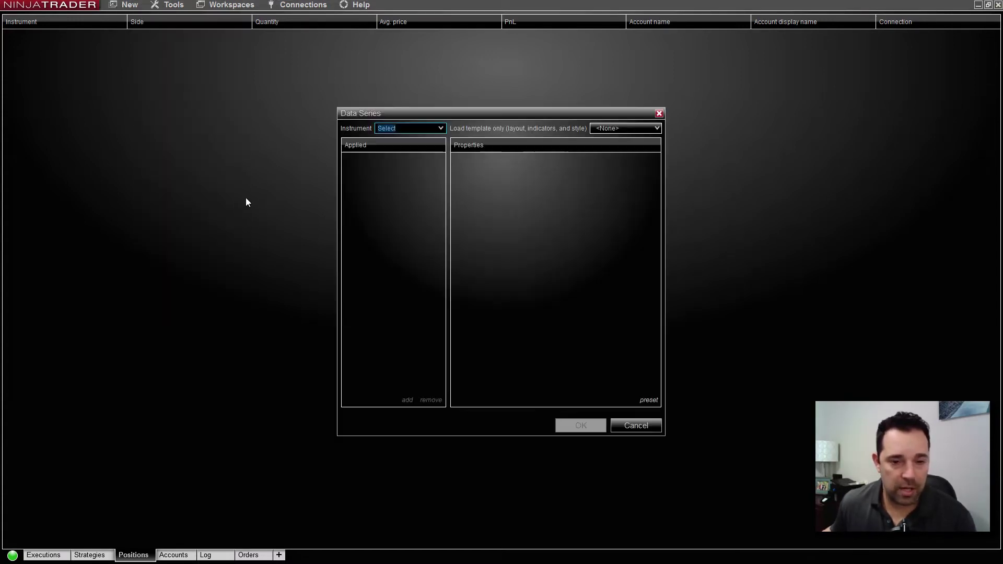
pyautogui.click(440, 129)
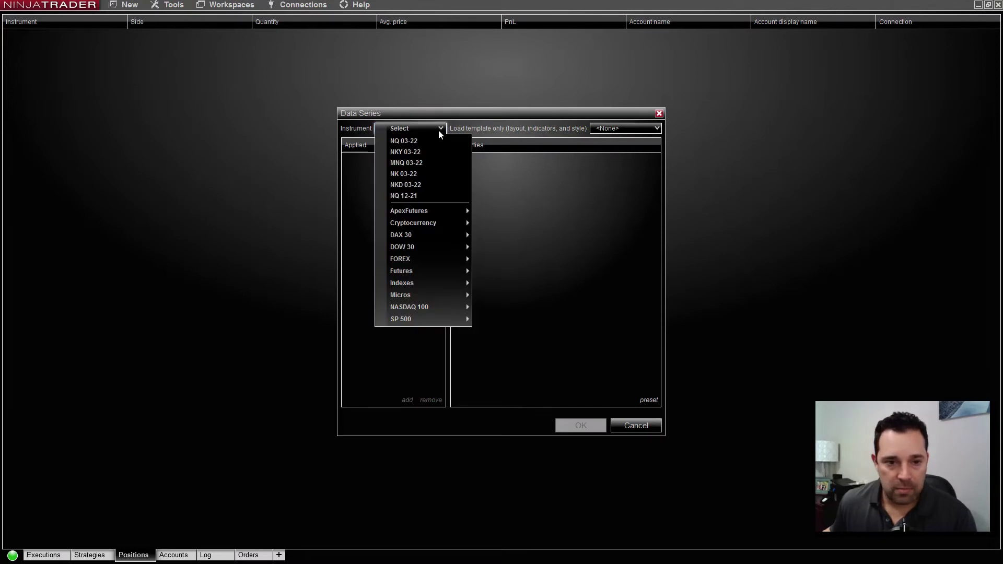
pyautogui.click(438, 130)
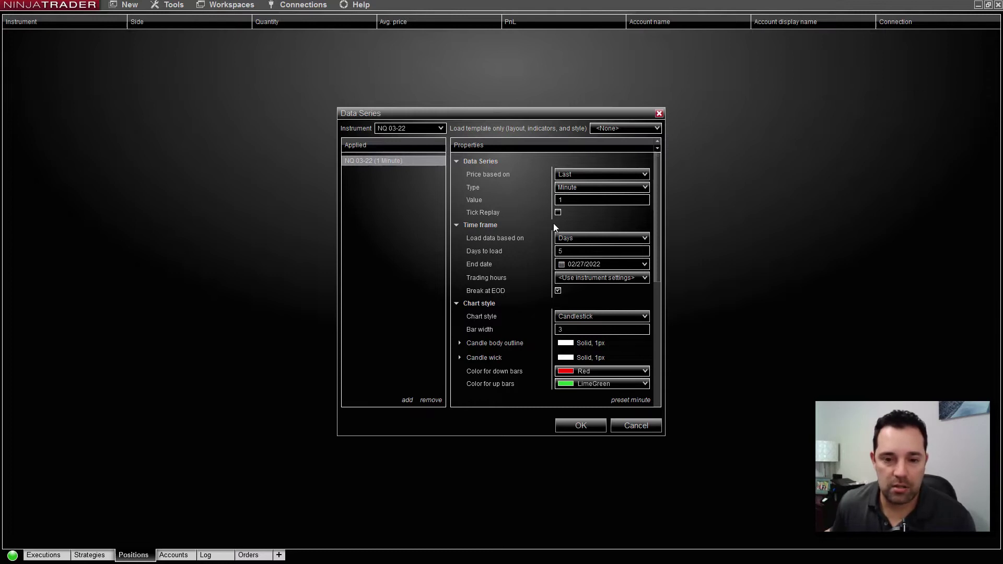
pyautogui.click(578, 199)
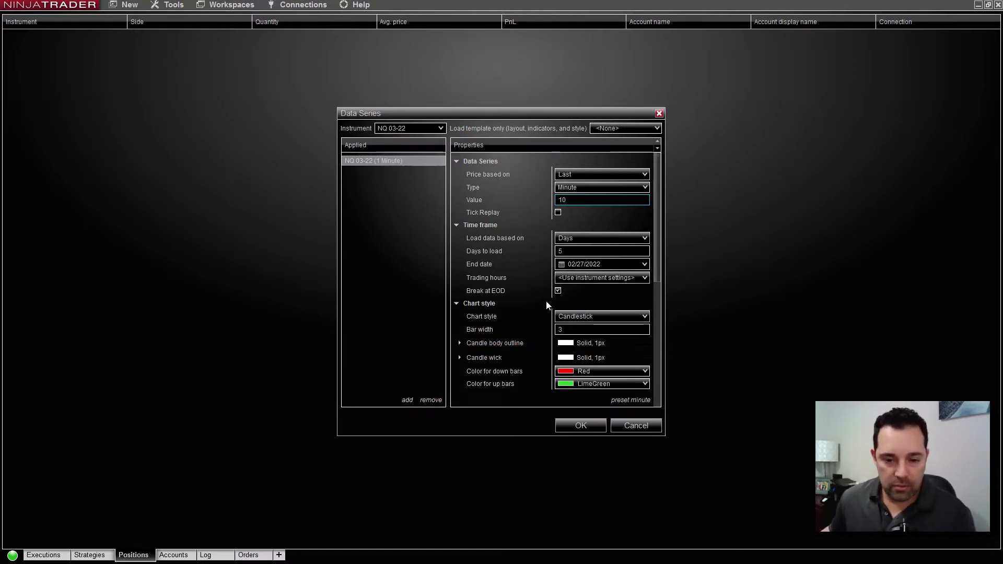
pyautogui.click(570, 282)
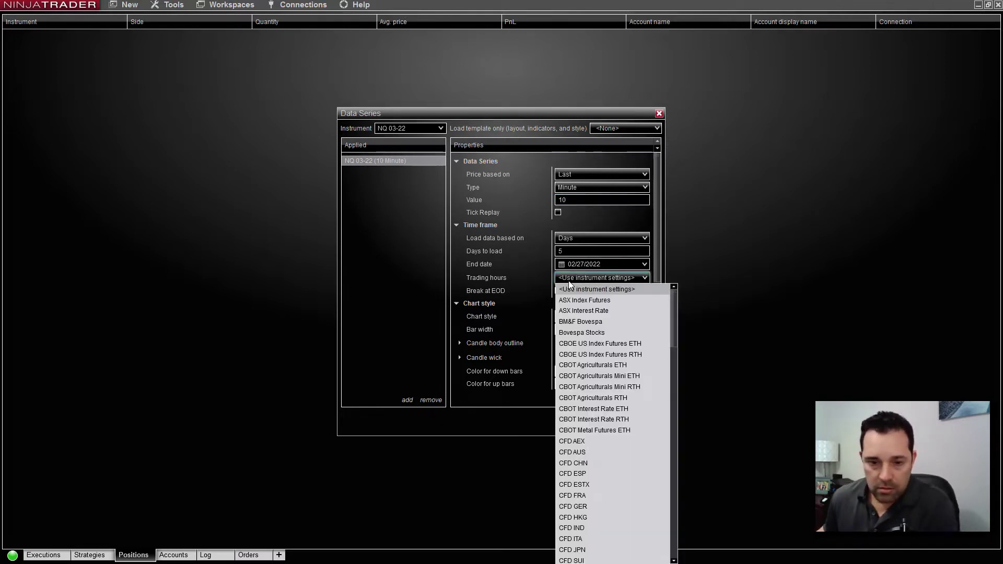
pyautogui.scroll(-10, 575, 313)
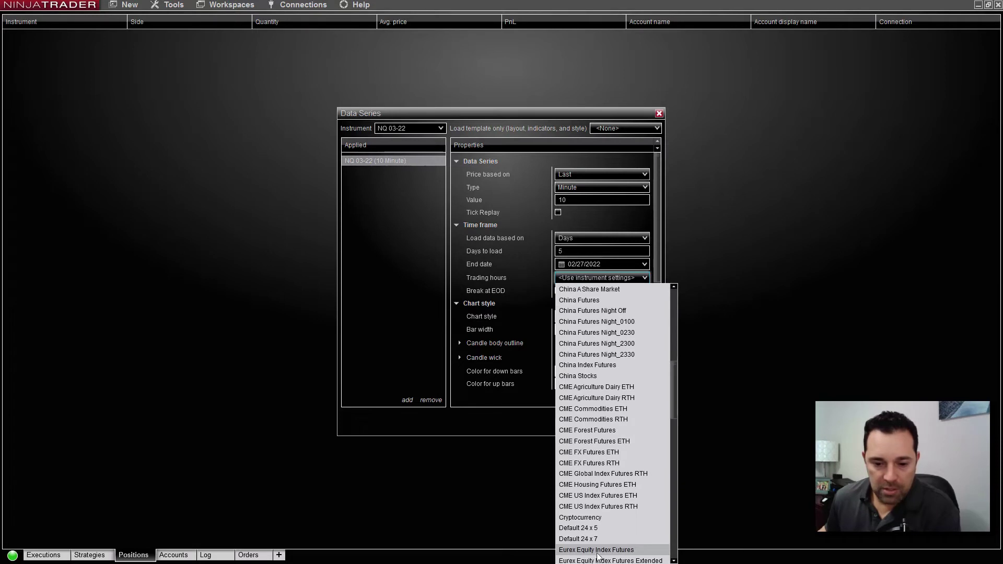
pyautogui.click(597, 539)
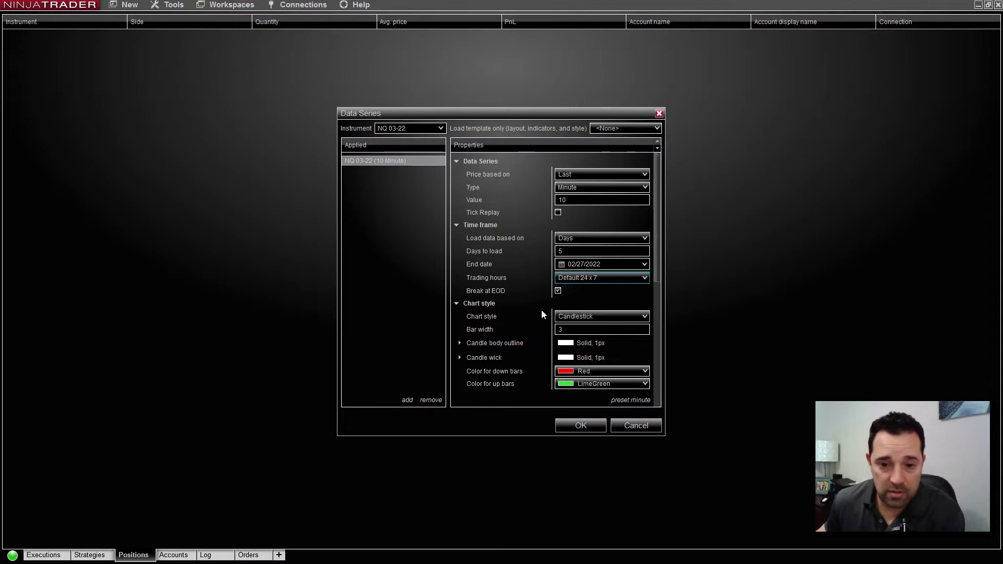
pyautogui.click(569, 187)
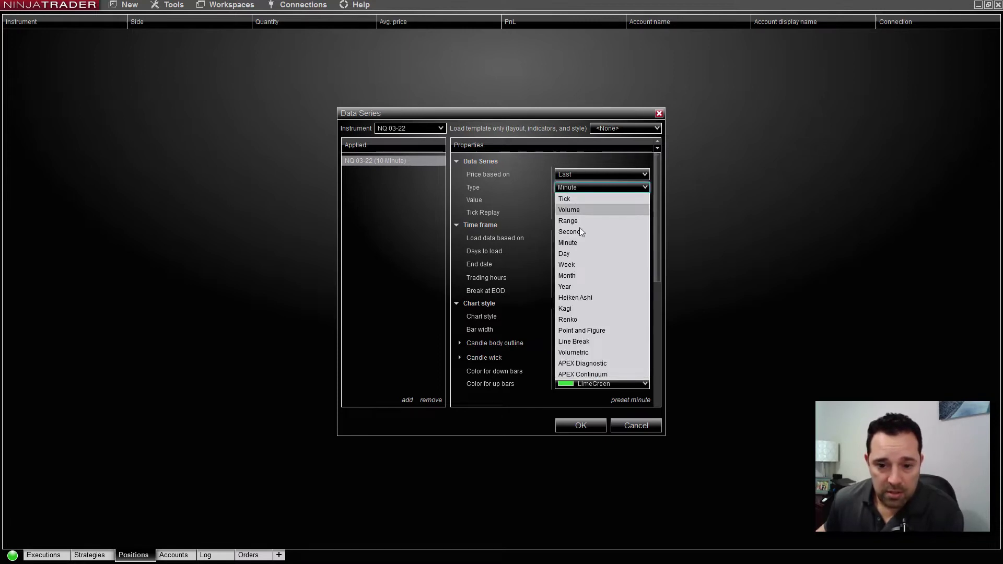
pyautogui.click(583, 363)
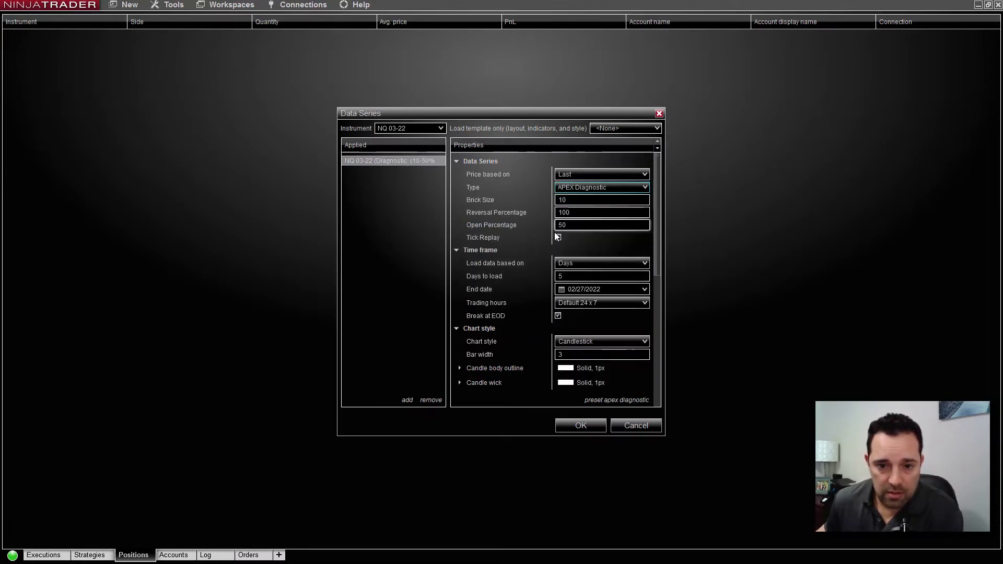
pyautogui.click(558, 238)
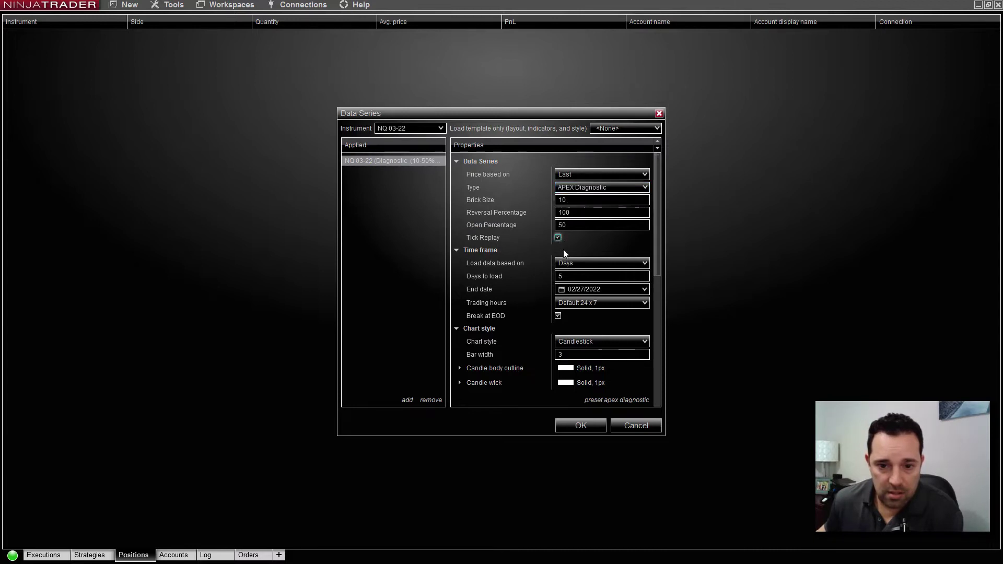
pyautogui.click(580, 424)
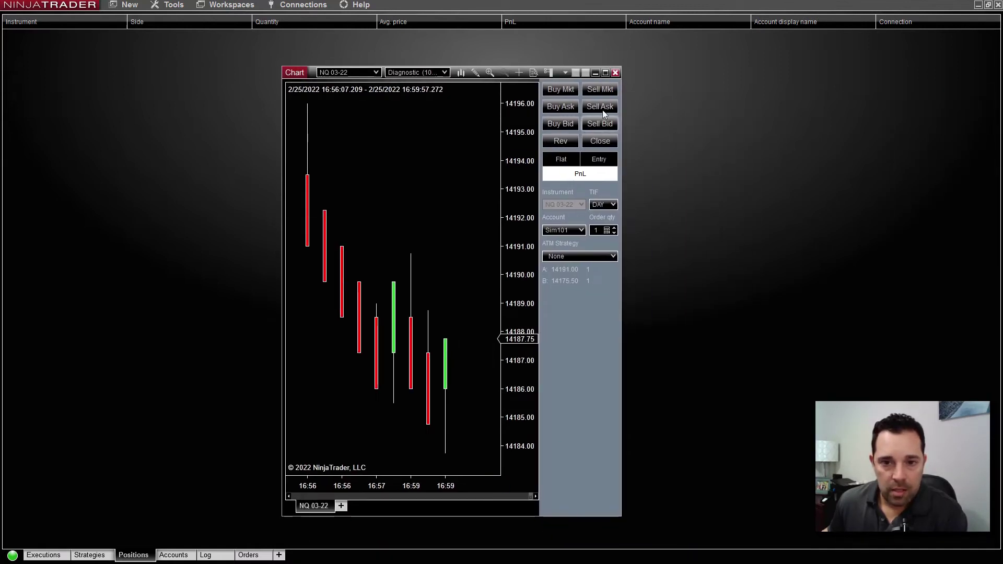
# Step: Maximize the new chart and load the _OP Simple ALL template onto it
pyautogui.click(605, 74)
pyautogui.rightClick(527, 148)
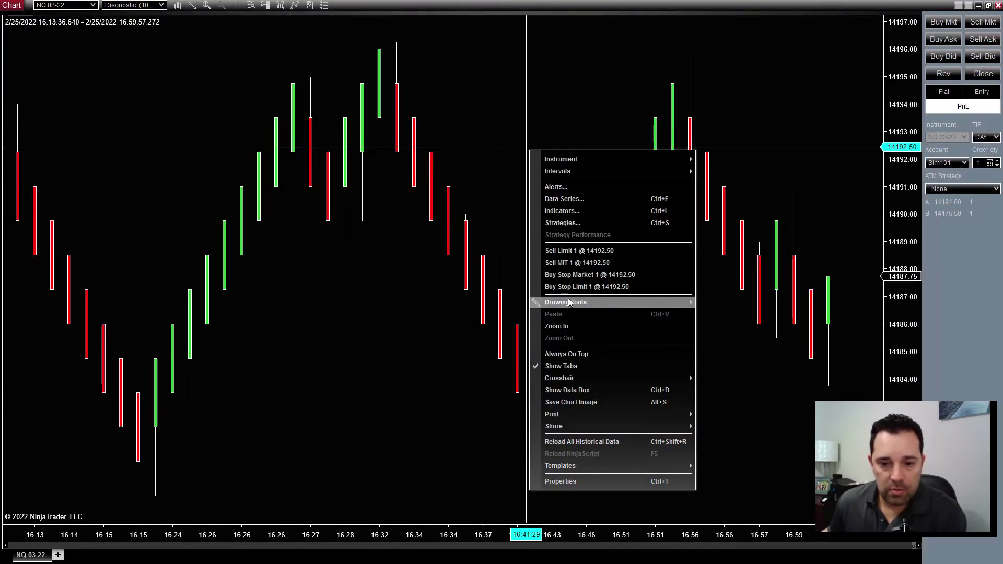
pyautogui.moveTo(669, 466)
pyautogui.click(721, 472)
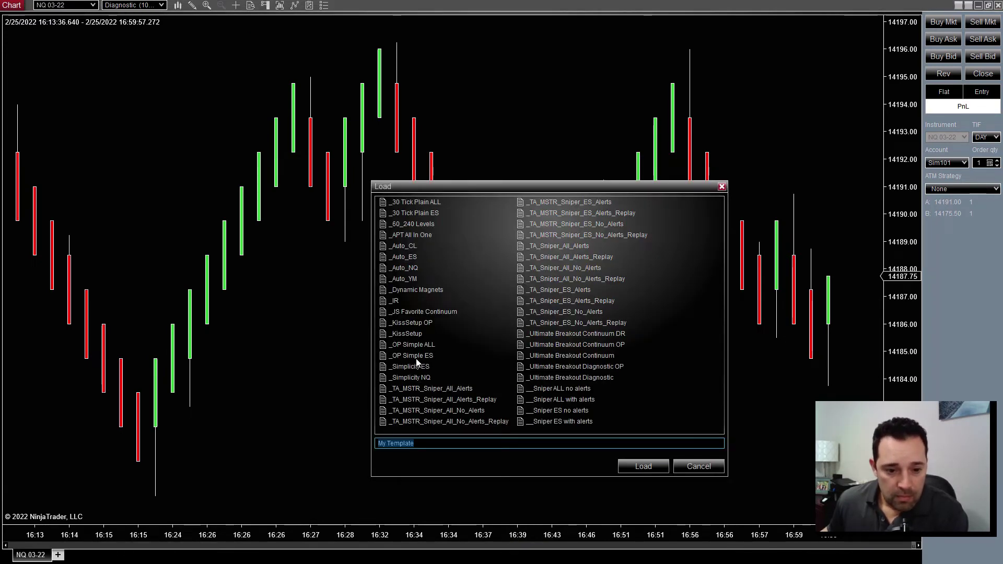
pyautogui.click(409, 346)
pyautogui.click(643, 466)
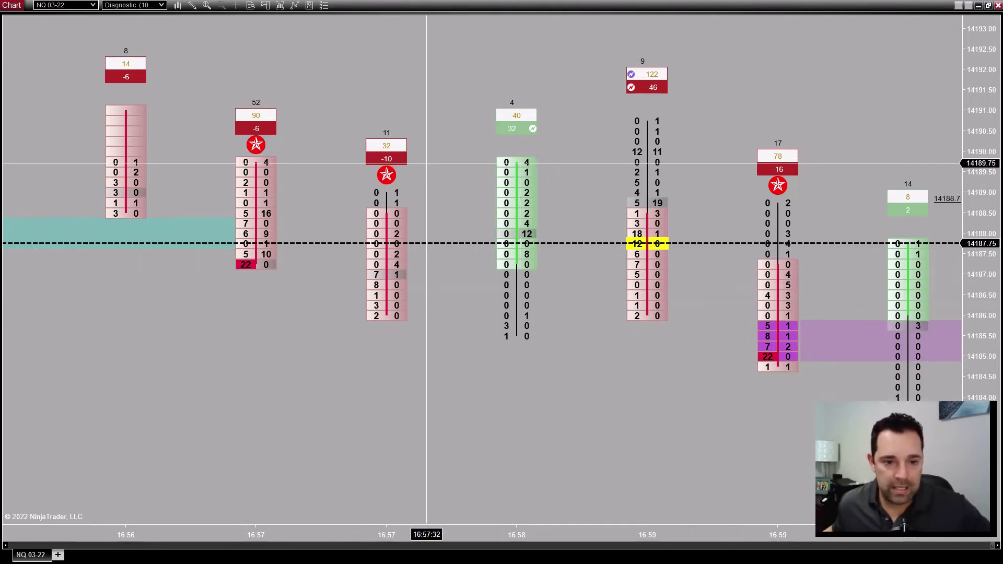
# Step: Shrink the new footprint chart into a smaller, wider window near the top left
pyautogui.moveTo(749, 10); pyautogui.dragTo(354, 65)
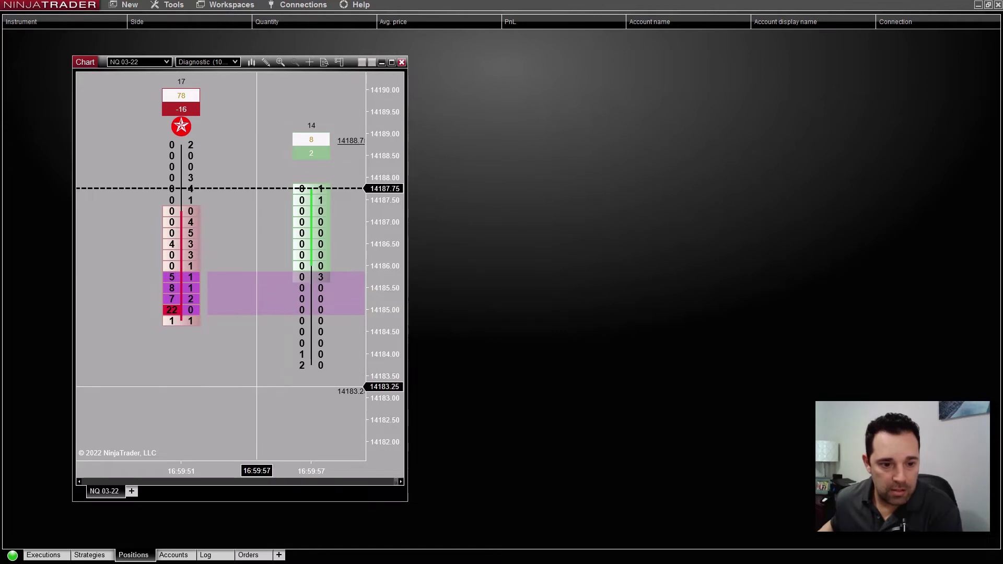
pyautogui.scroll(1, 257, 388)
pyautogui.scroll(-5, 257, 388)
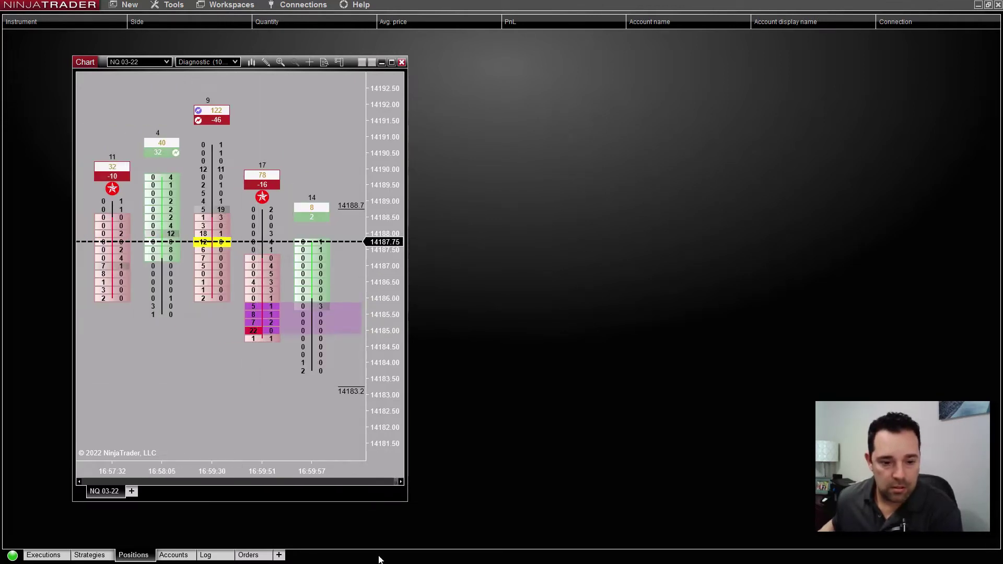
pyautogui.moveTo(405, 476); pyautogui.dragTo(591, 449)
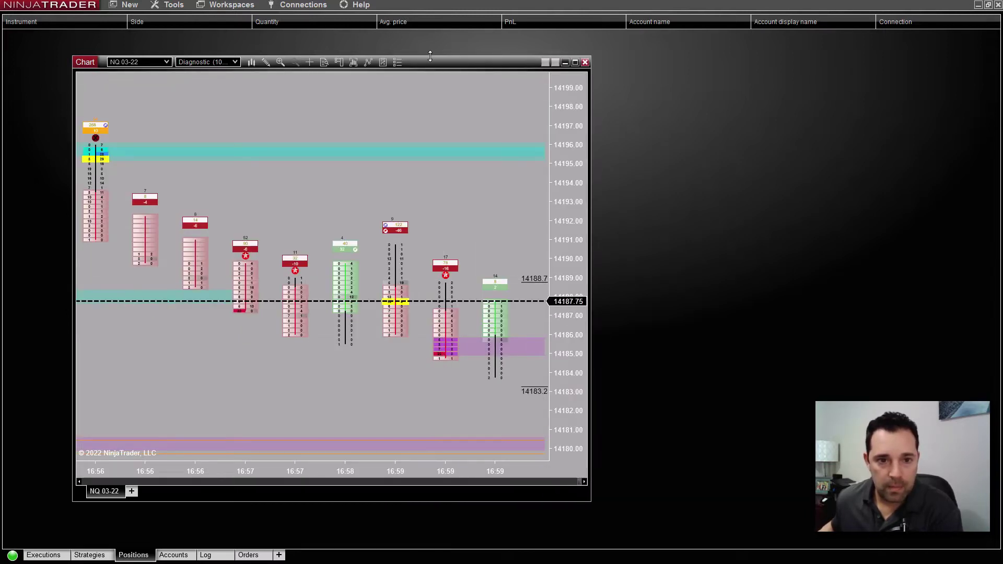
pyautogui.moveTo(432, 59); pyautogui.dragTo(409, 52)
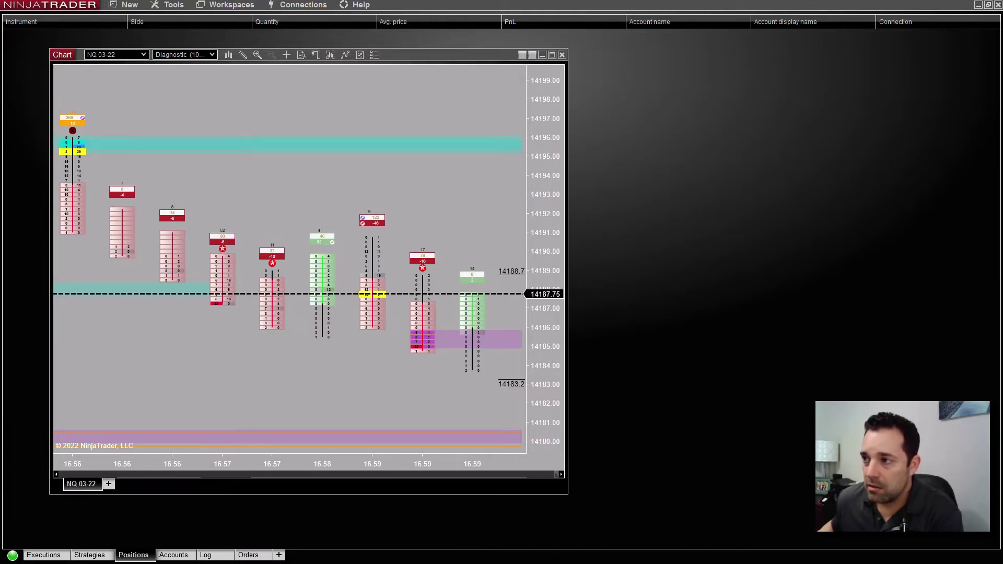
# Step: Bring the original Diagnostic chart back and snap it to the right half
pyautogui.moveTo(1002, 74); pyautogui.dragTo(872, 59)
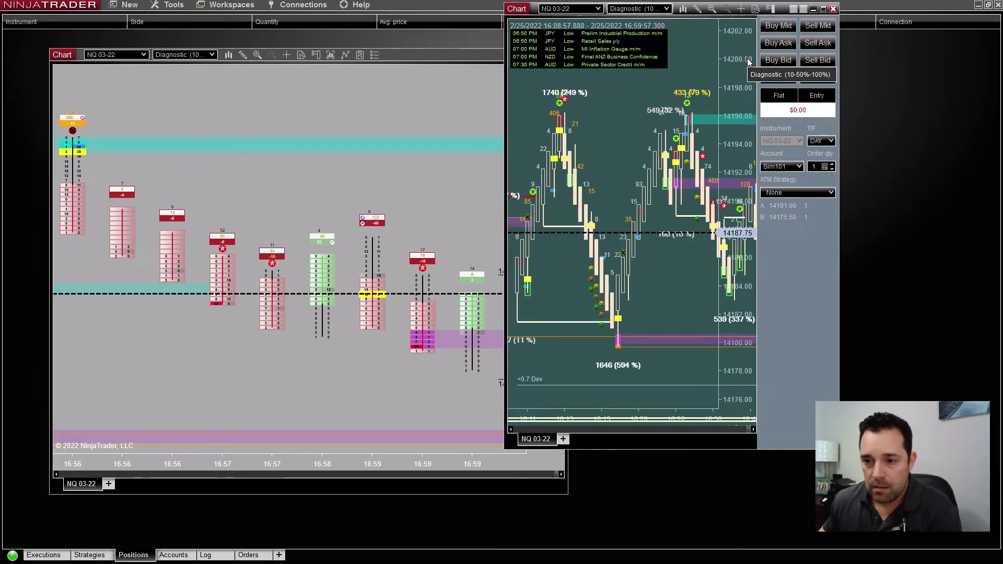
pyautogui.press('super+Right')
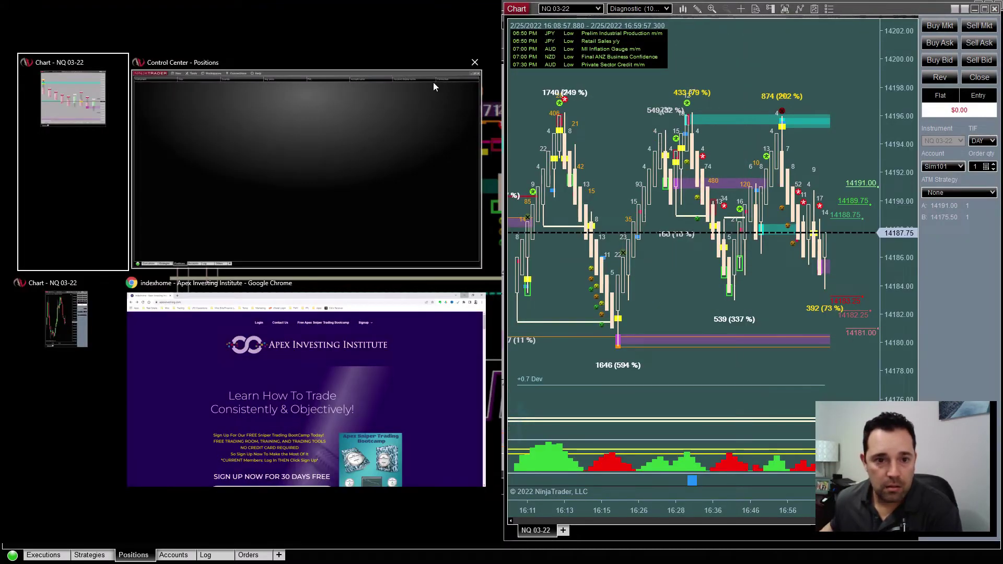
pyautogui.click(456, 110)
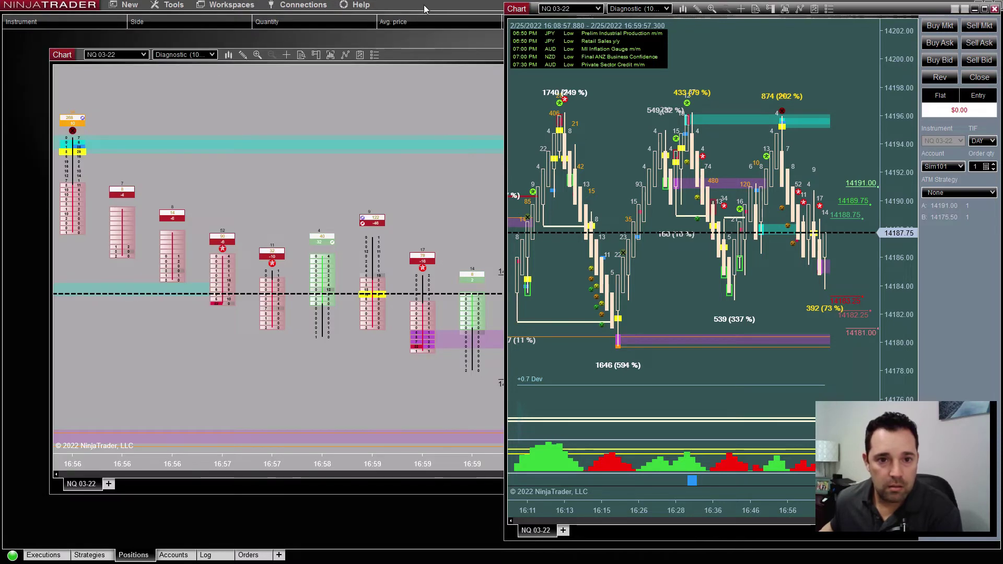
pyautogui.click(409, 55)
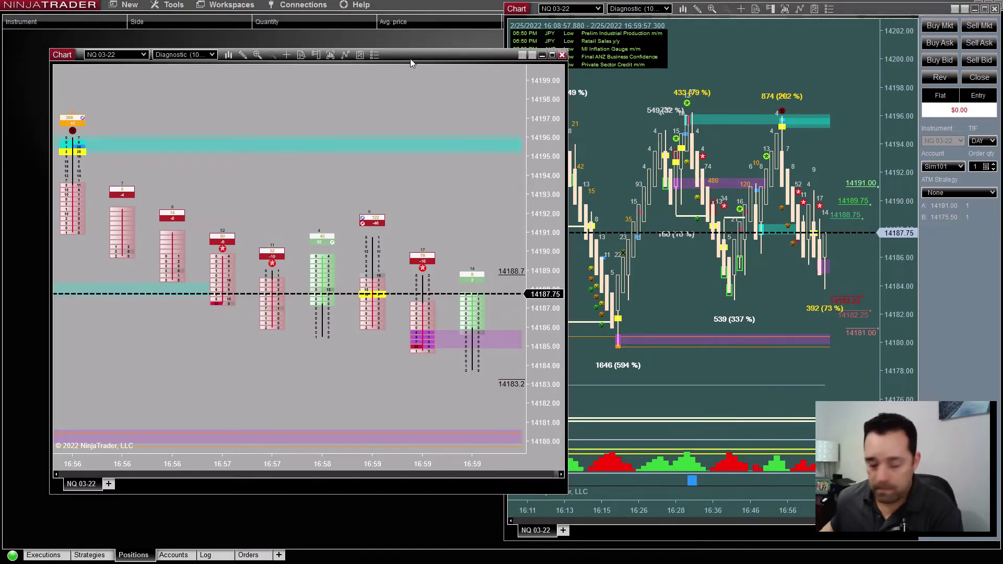
# Step: Snap the footprint chart to the left half with Win+Left
pyautogui.press('super+Left')
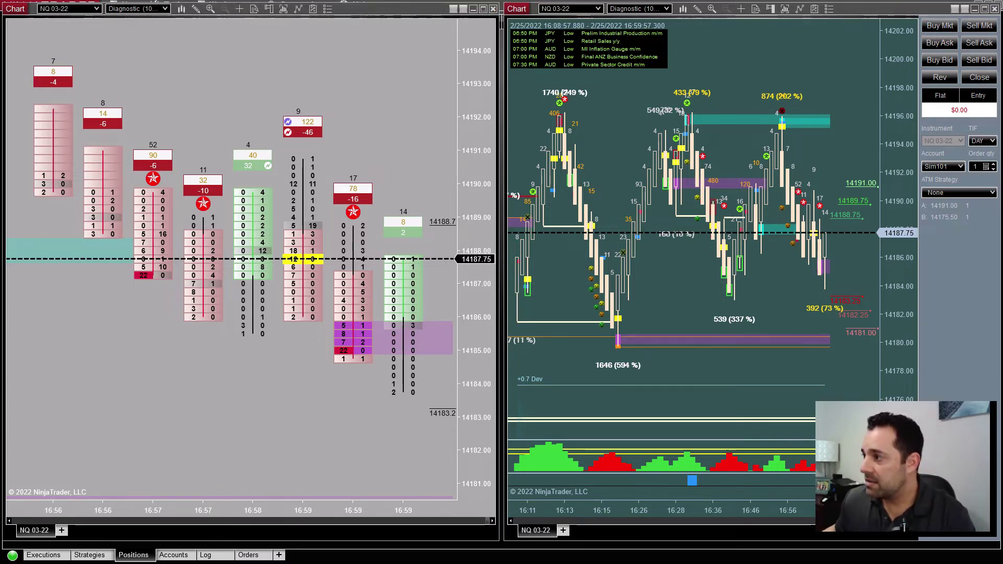
pyautogui.moveTo(698, 83); pyautogui.dragTo(627, 29)
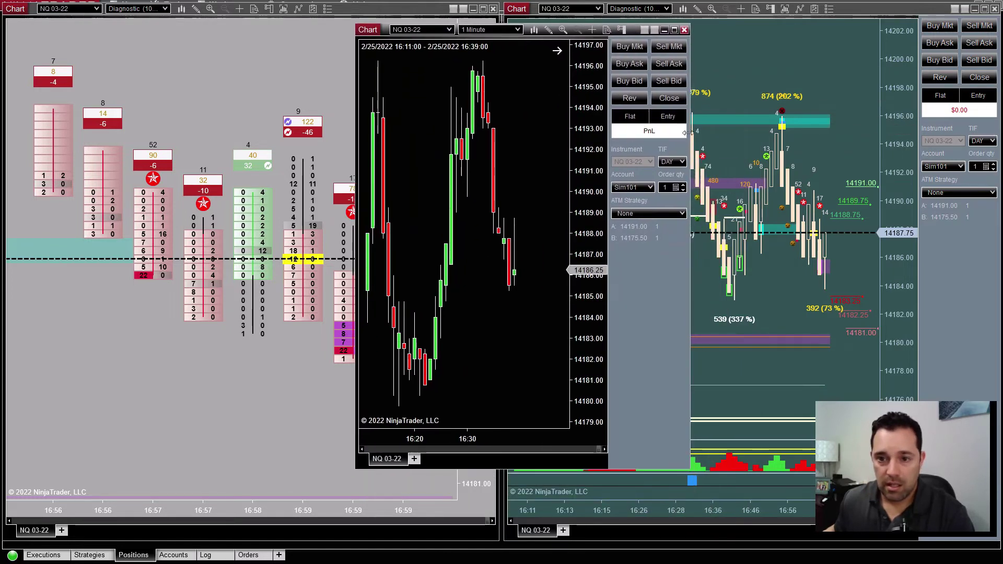
pyautogui.moveTo(687, 133); pyautogui.dragTo(894, 133)
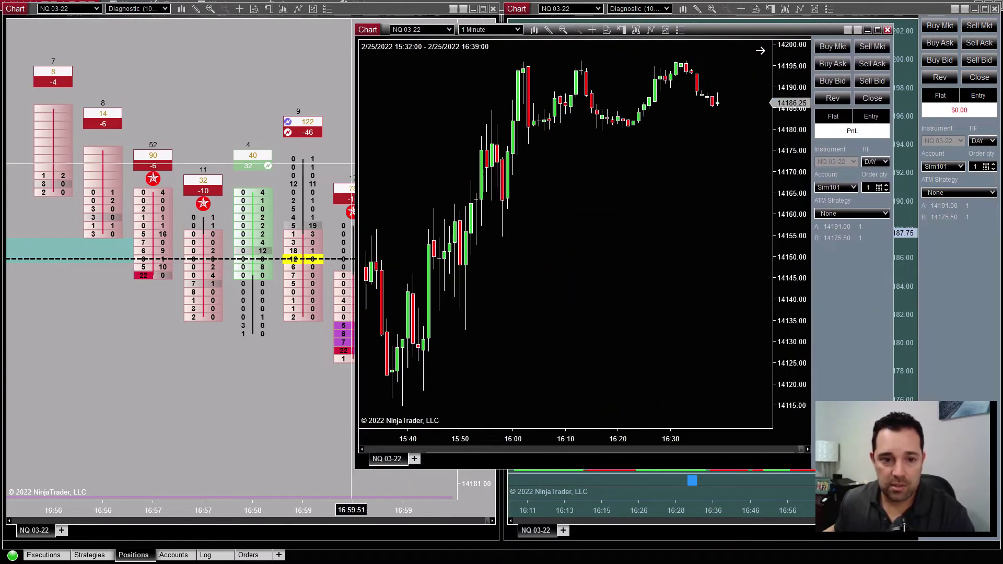
pyautogui.moveTo(356, 166); pyautogui.dragTo(150, 167)
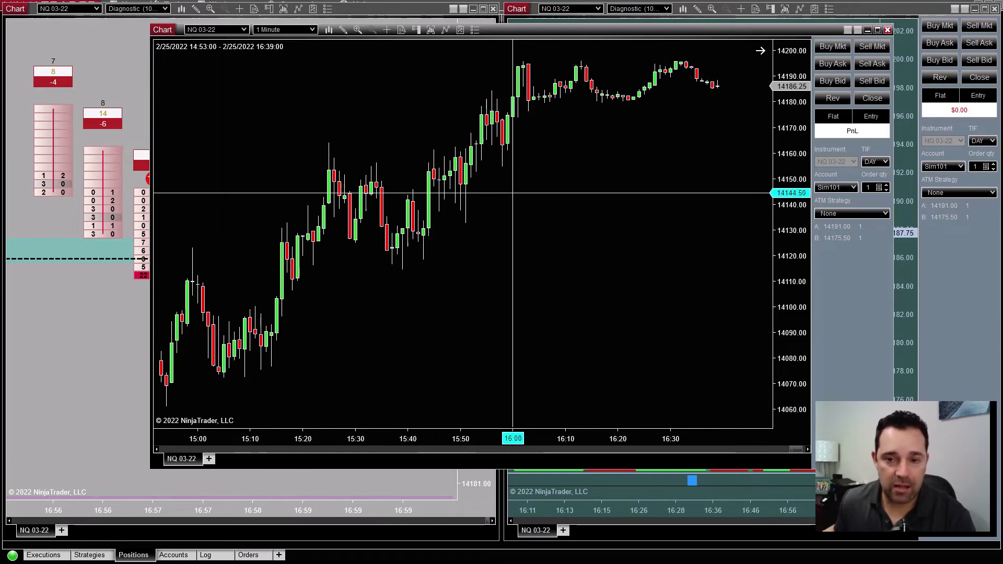
pyautogui.click(761, 51)
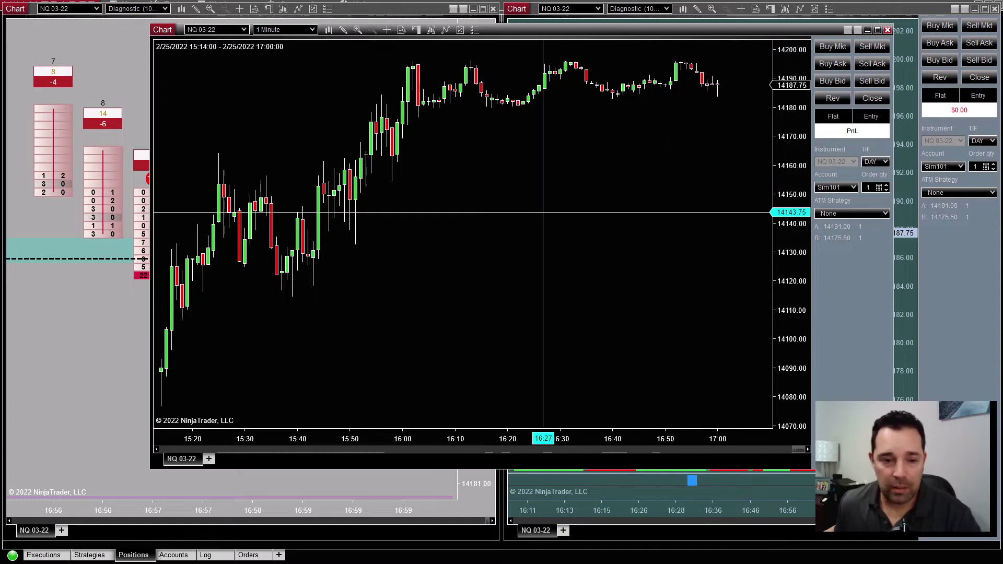
pyautogui.moveTo(553, 30); pyautogui.dragTo(1002, 16)
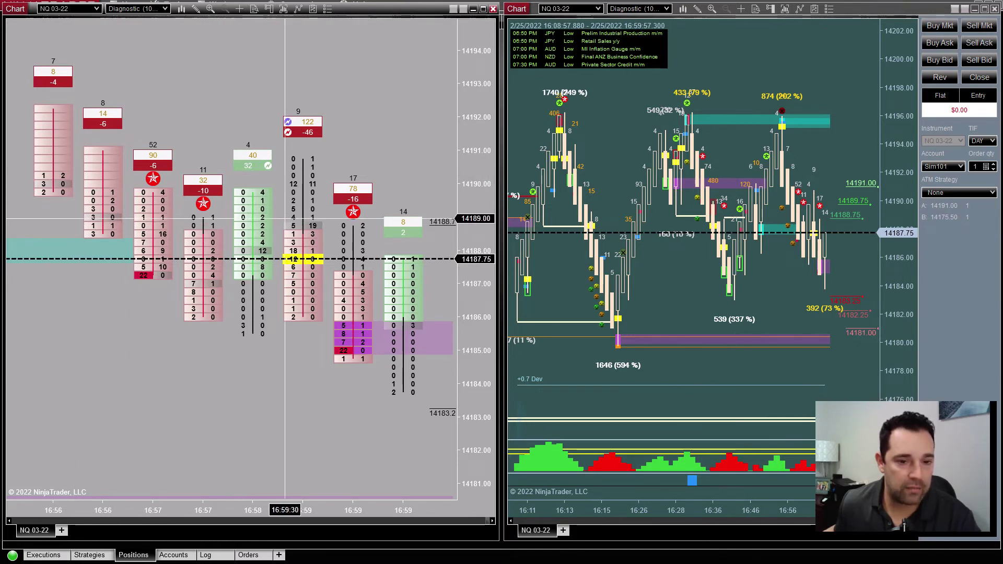
# Step: Scroll the footprint chart through time, then drag it off the left half
pyautogui.scroll(10, 285, 218)
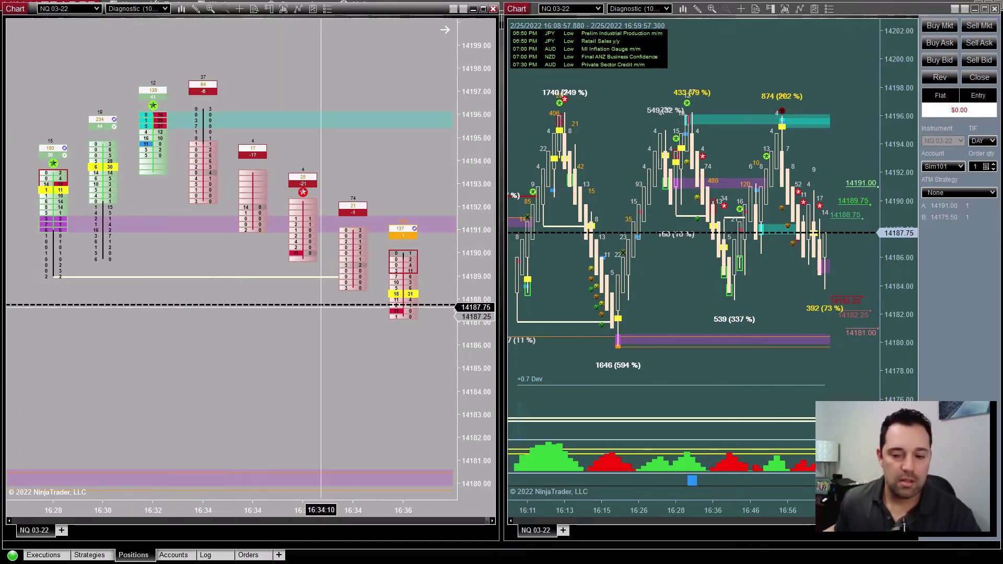
pyautogui.scroll(-3, 295, 367)
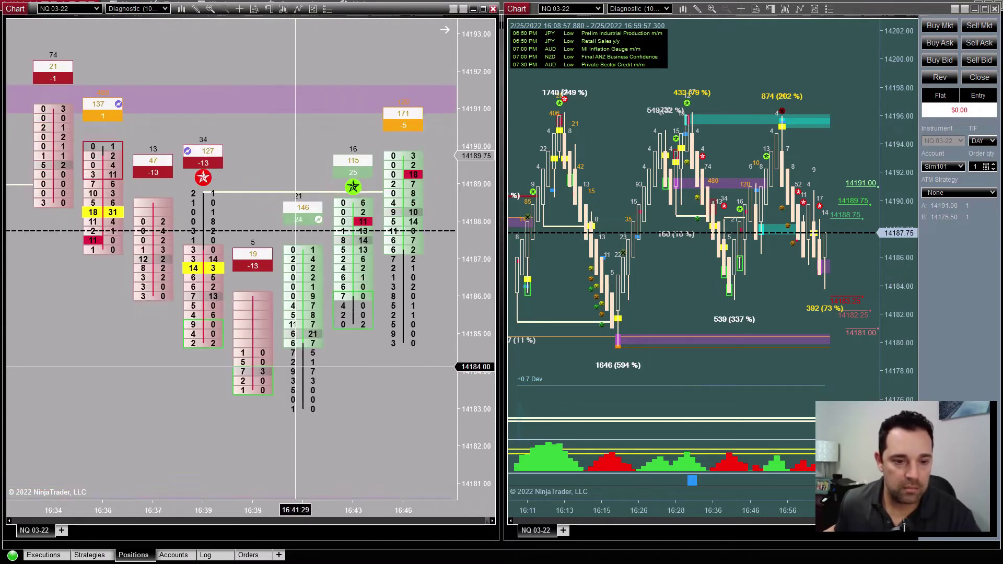
pyautogui.scroll(-10, 296, 367)
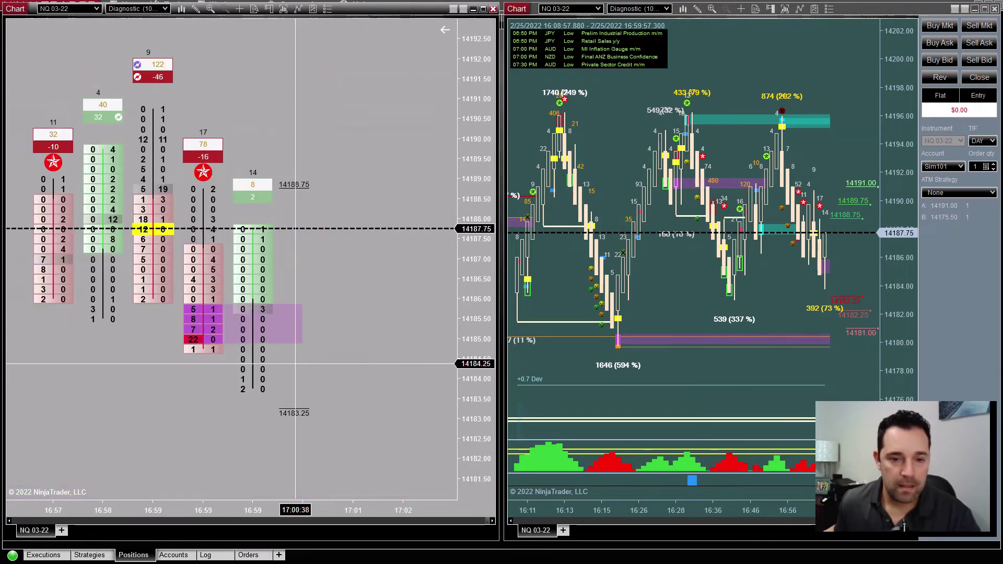
pyautogui.scroll(3, 295, 363)
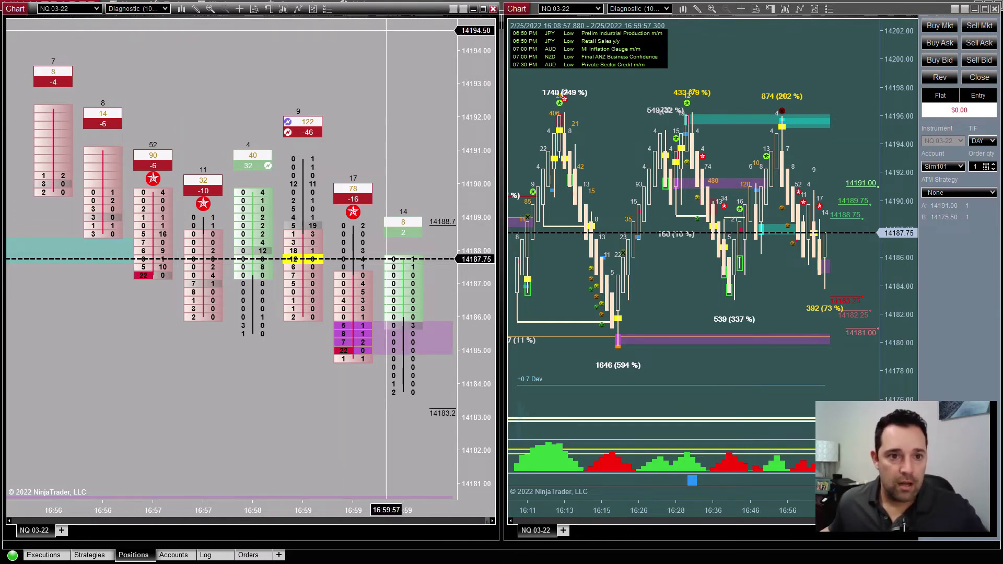
pyautogui.moveTo(429, 10); pyautogui.dragTo(1002, 62)
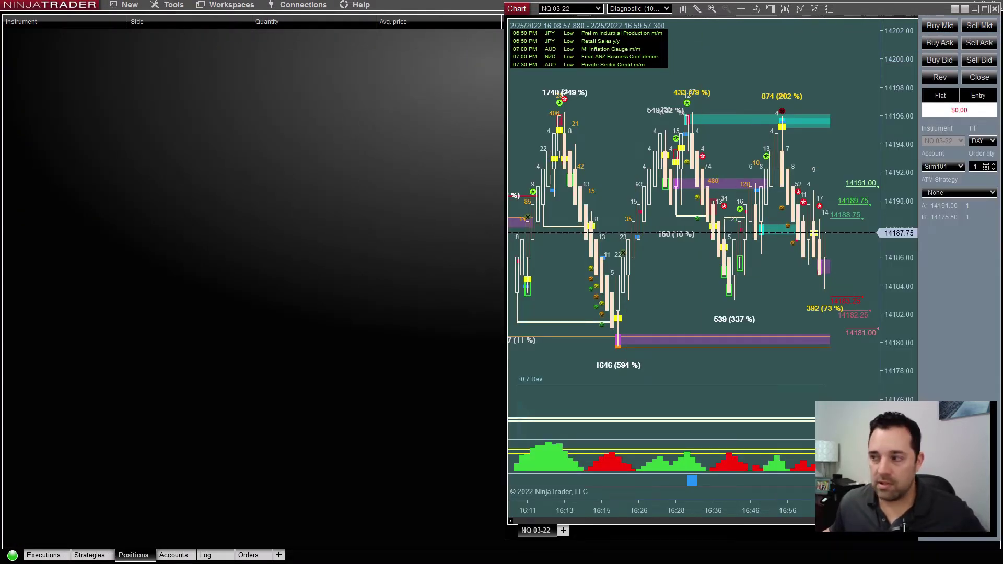
# Step: Maximize the order-flow chart, scroll back in time, then minimize it
pyautogui.click(985, 9)
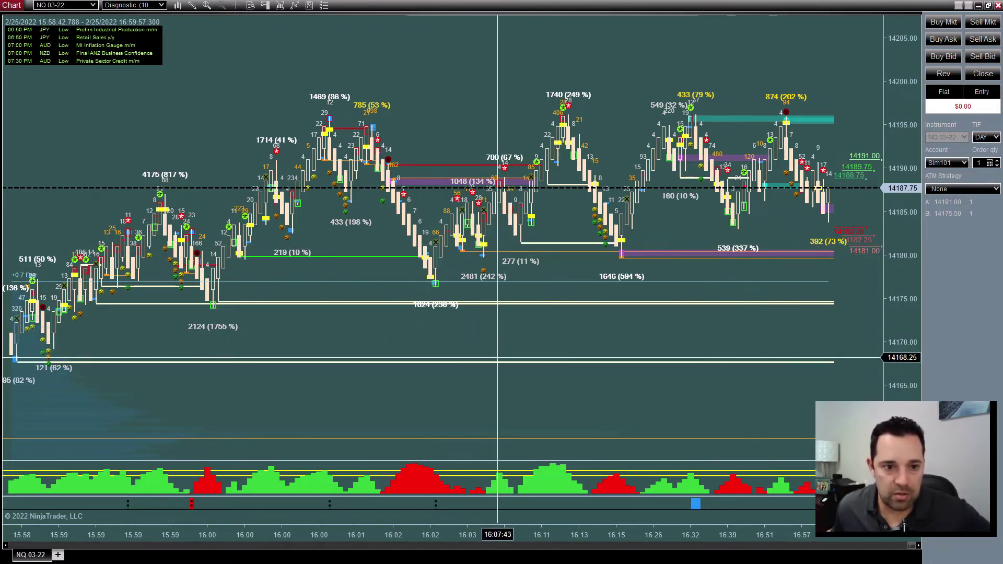
pyautogui.scroll(3, 434, 371)
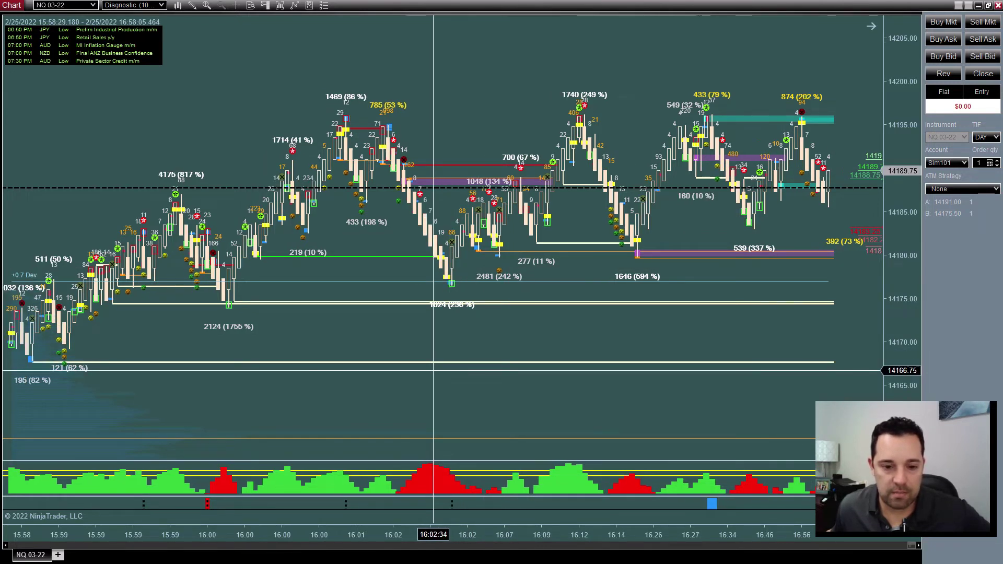
pyautogui.scroll(7, 433, 371)
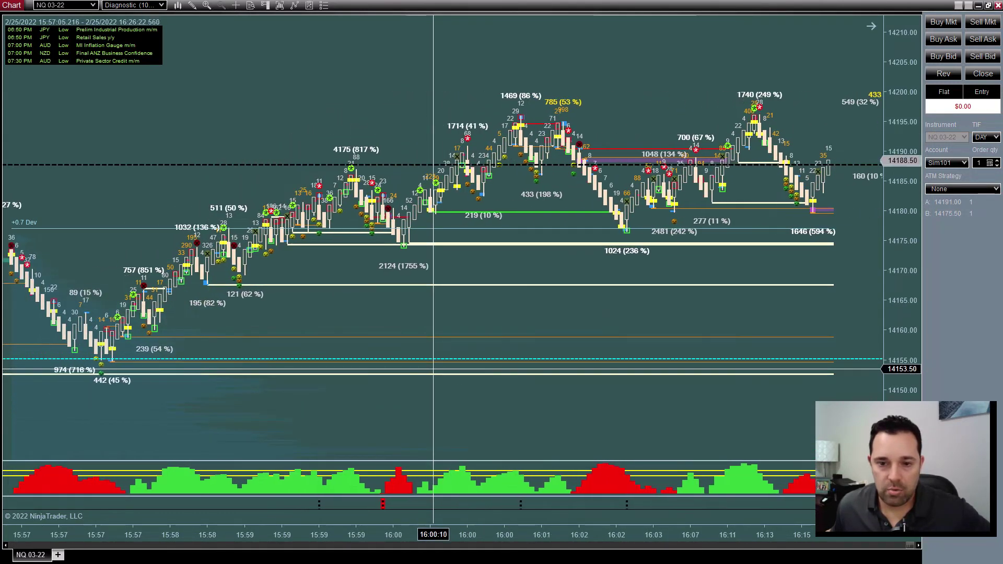
pyautogui.scroll(2, 433, 370)
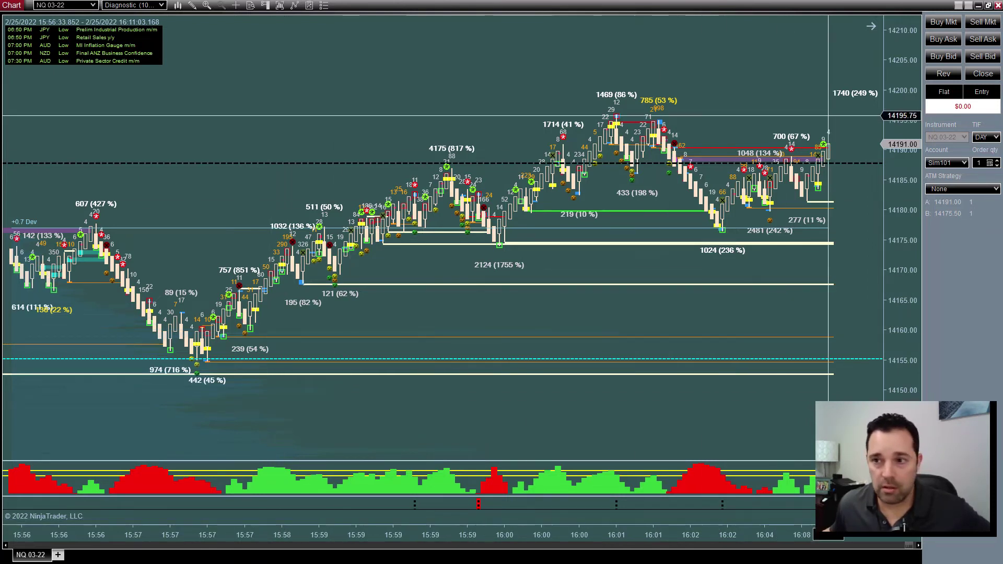
pyautogui.click(978, 4)
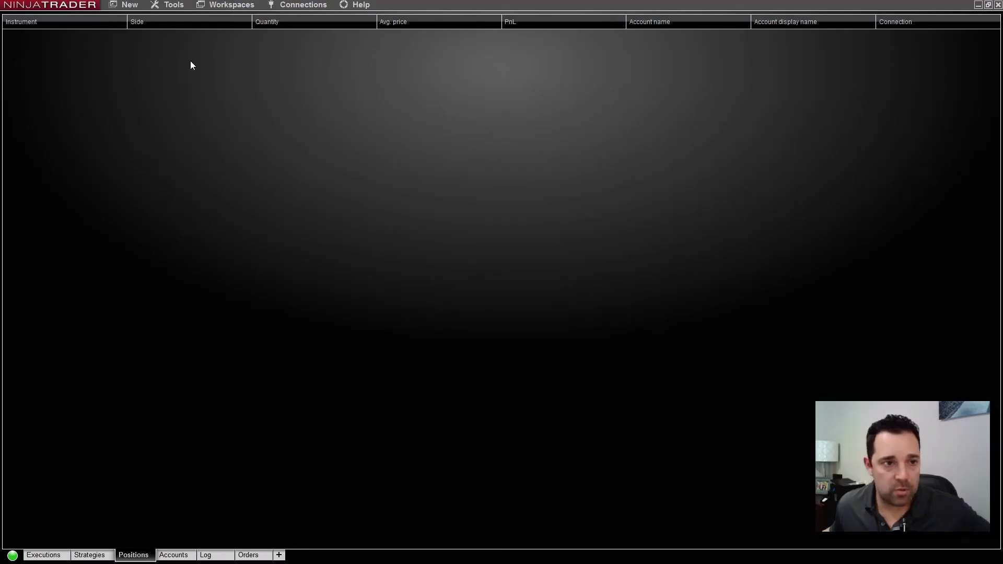
# Step: Start a new NQ 03-22 chart with Minute bars and a period value of 10
pyautogui.click(129, 5)
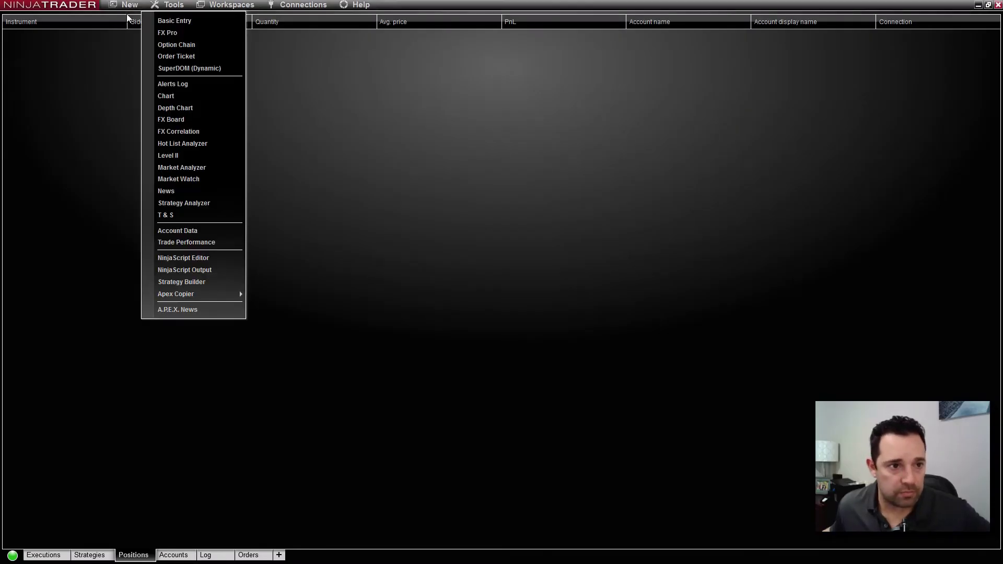
pyautogui.click(182, 94)
pyautogui.click(441, 128)
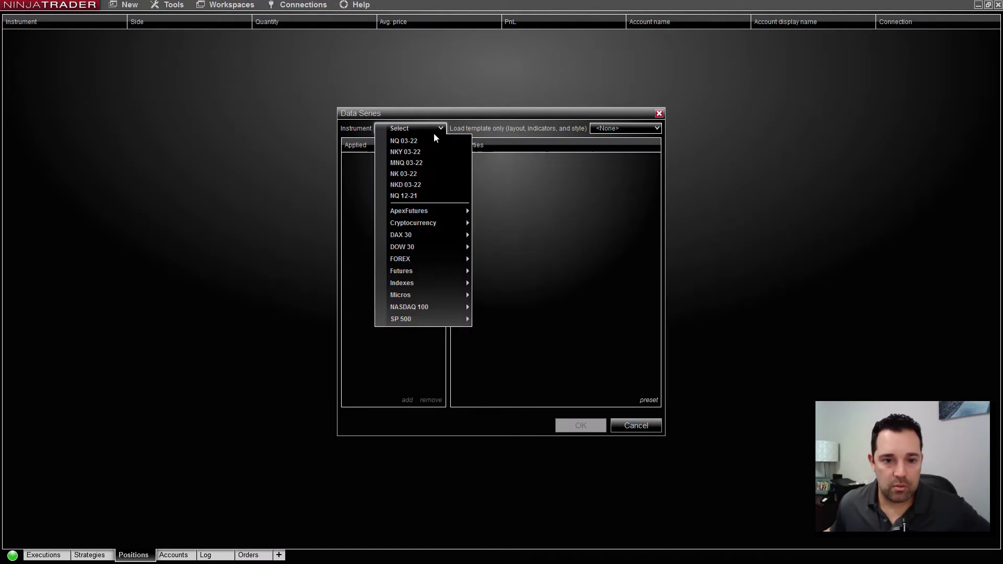
pyautogui.press('Escape')
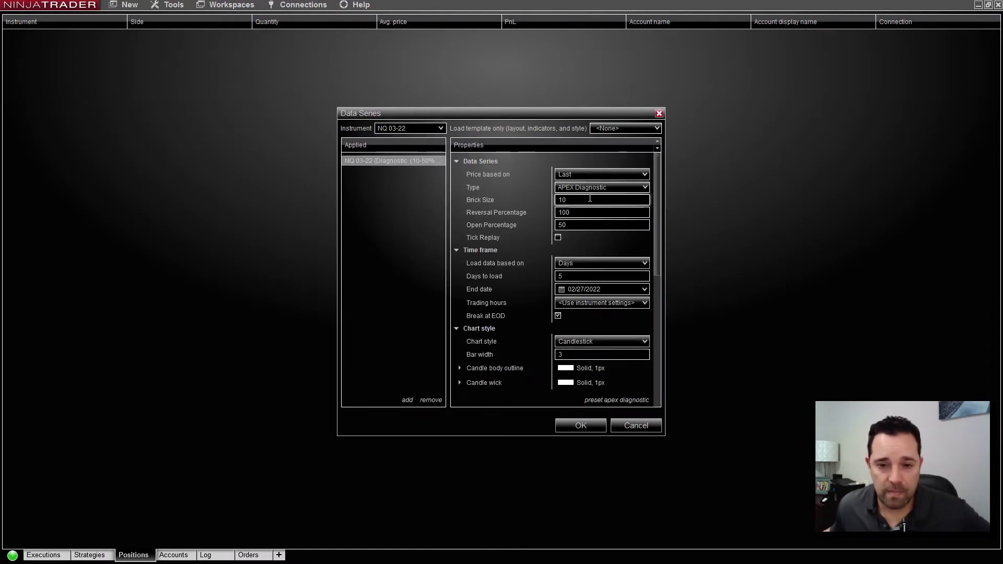
pyautogui.click(601, 187)
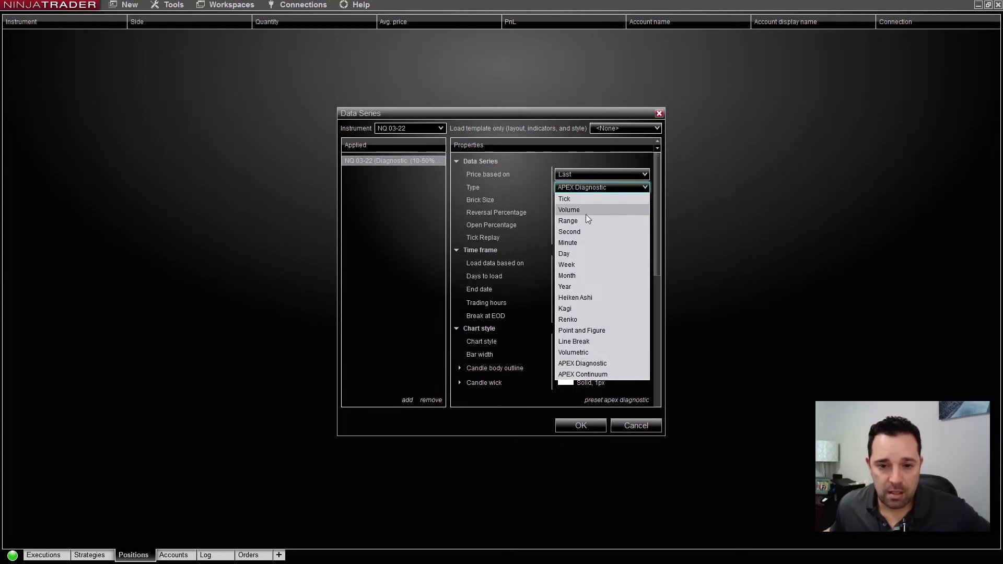
pyautogui.click(575, 242)
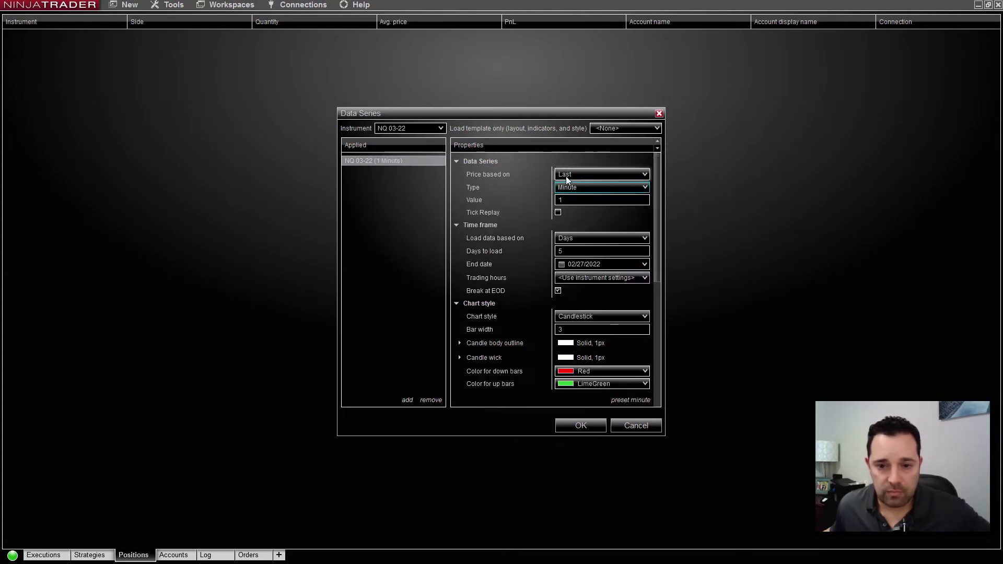
pyautogui.click(567, 200)
pyautogui.write('0')
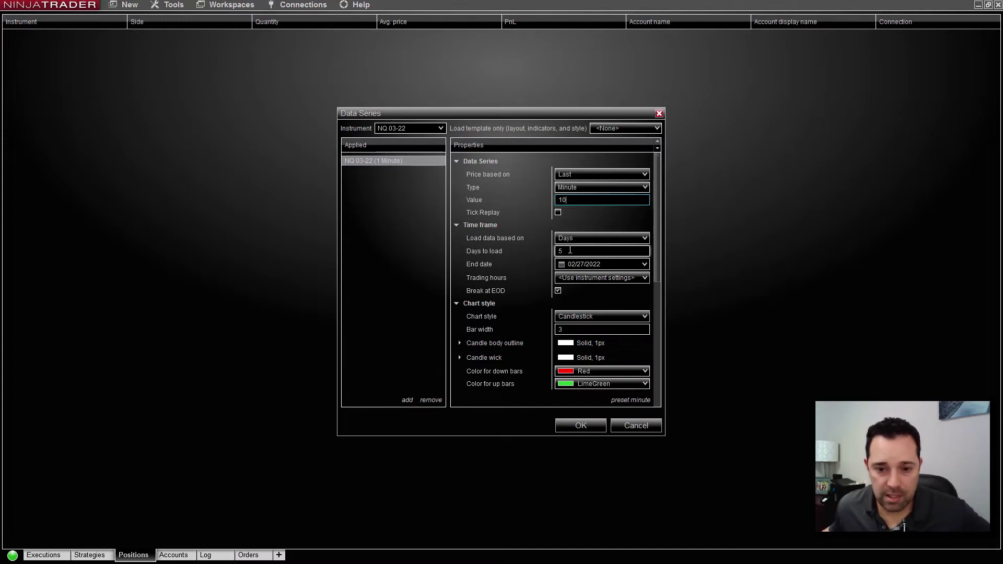
# Step: Use Eurex Equity Index Futures trading hours, create the chart and bring it into view
pyautogui.click(574, 279)
pyautogui.scroll(-9, 574, 522)
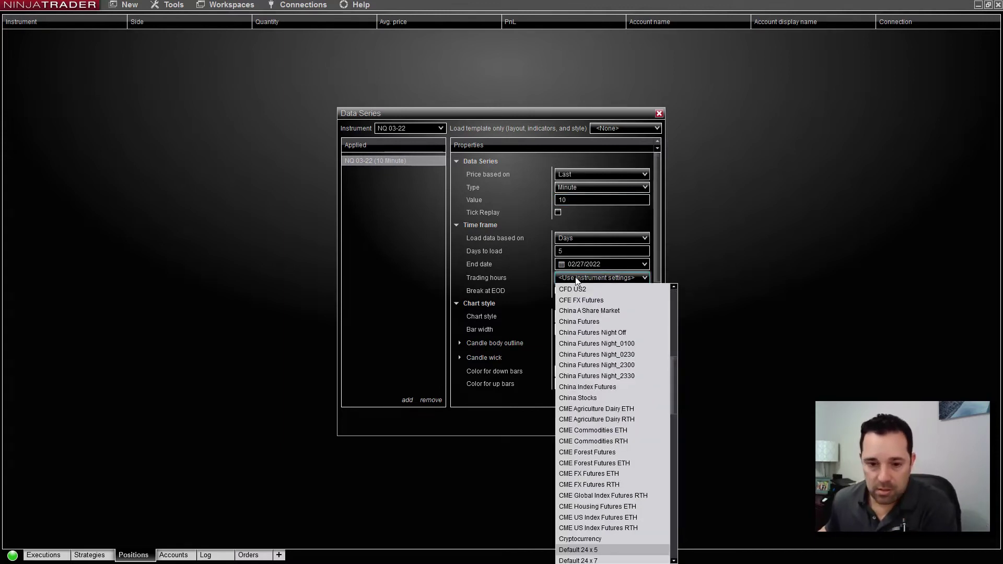
pyautogui.click(577, 559)
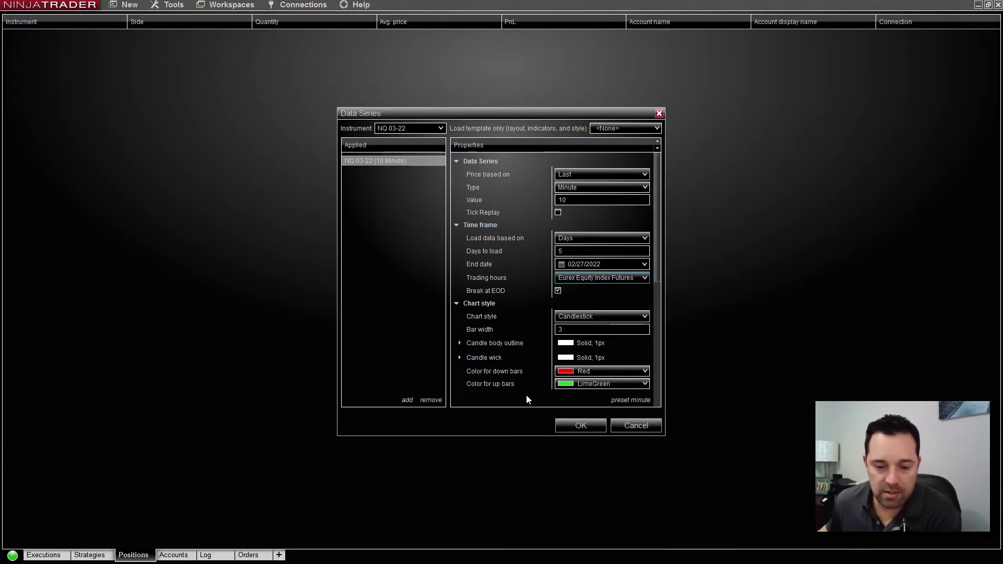
pyautogui.click(567, 424)
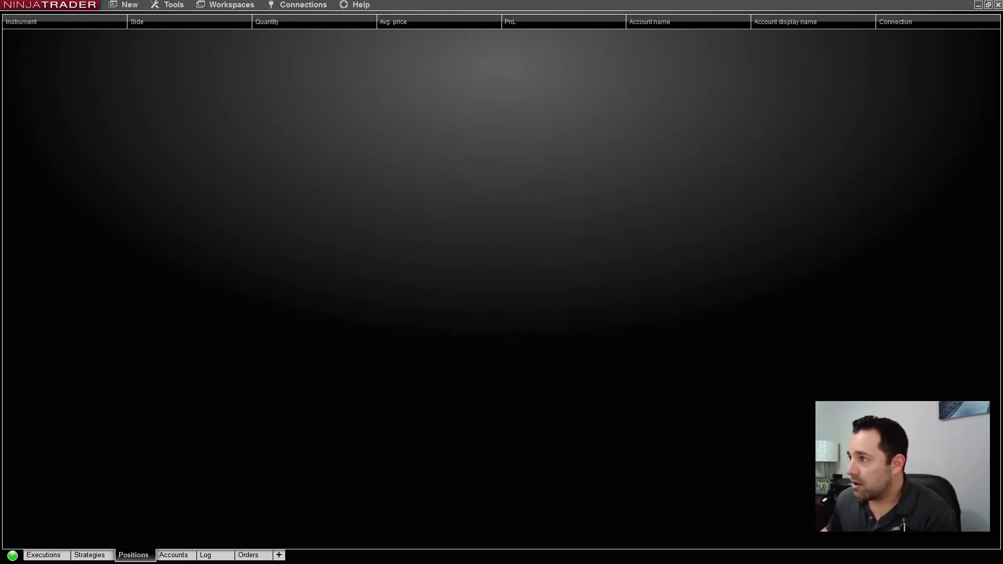
pyautogui.moveTo(1002, 131); pyautogui.dragTo(797, 87)
# Step: Maximize the 10-minute NQ 03-22 chart and compress and pan its 2/25 candles
pyautogui.click(826, 79)
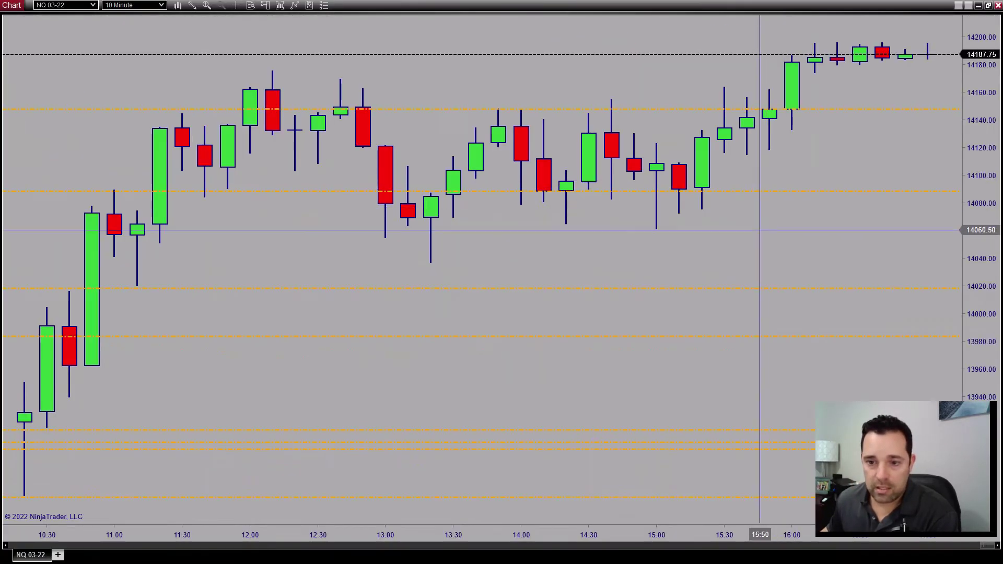
pyautogui.scroll(2, 760, 231)
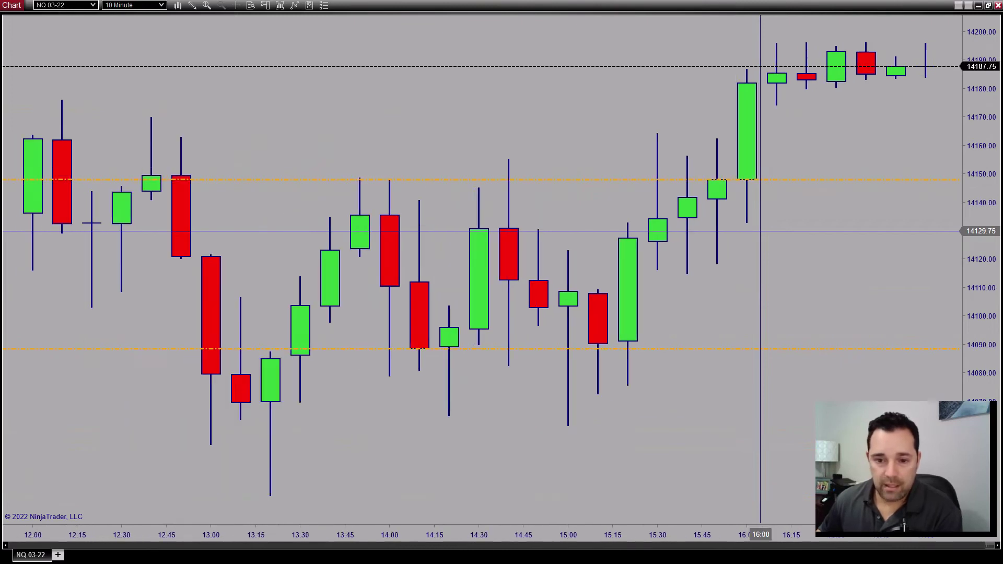
pyautogui.scroll(-3, 761, 231)
pyautogui.scroll(-4, 760, 231)
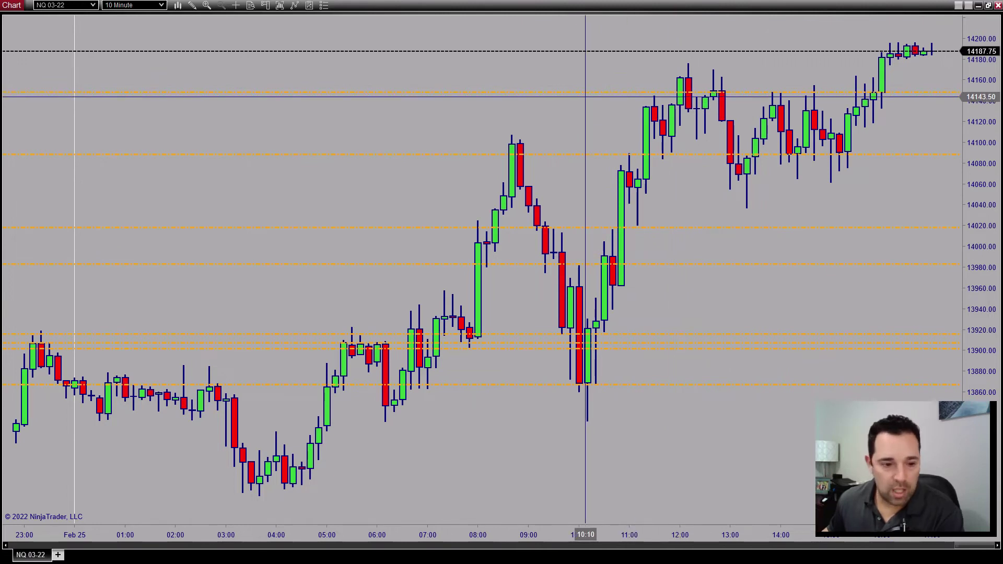
pyautogui.scroll(4, 515, 256)
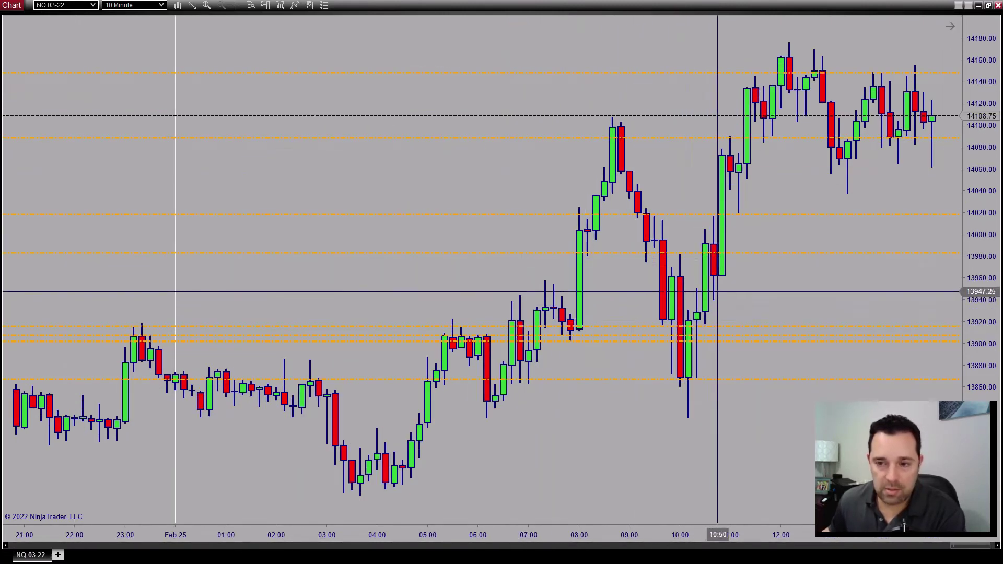
pyautogui.scroll(-7, 718, 291)
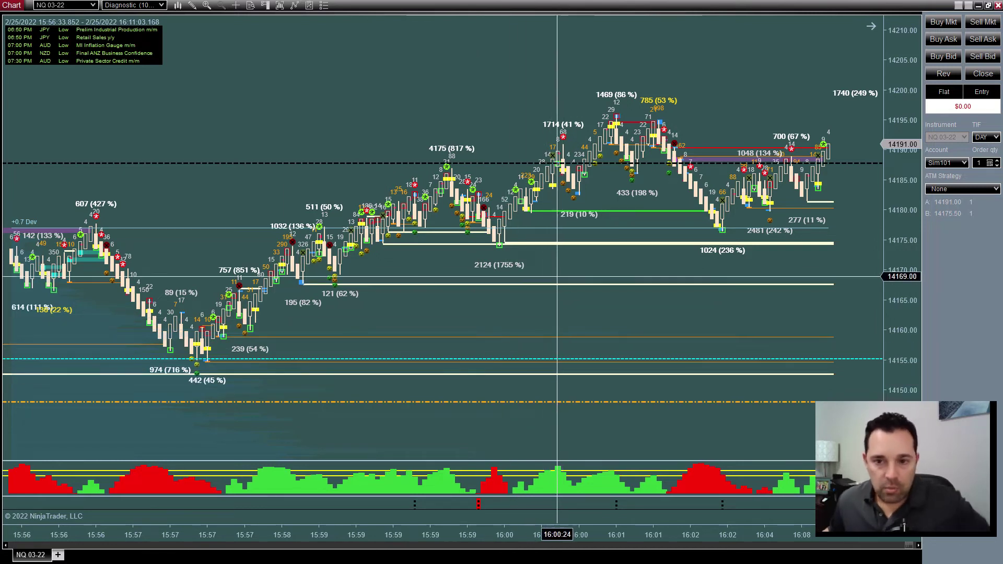
# Step: Scroll the Diagnostic footprint chart back toward earlier bars
pyautogui.scroll(8, 562, 268)
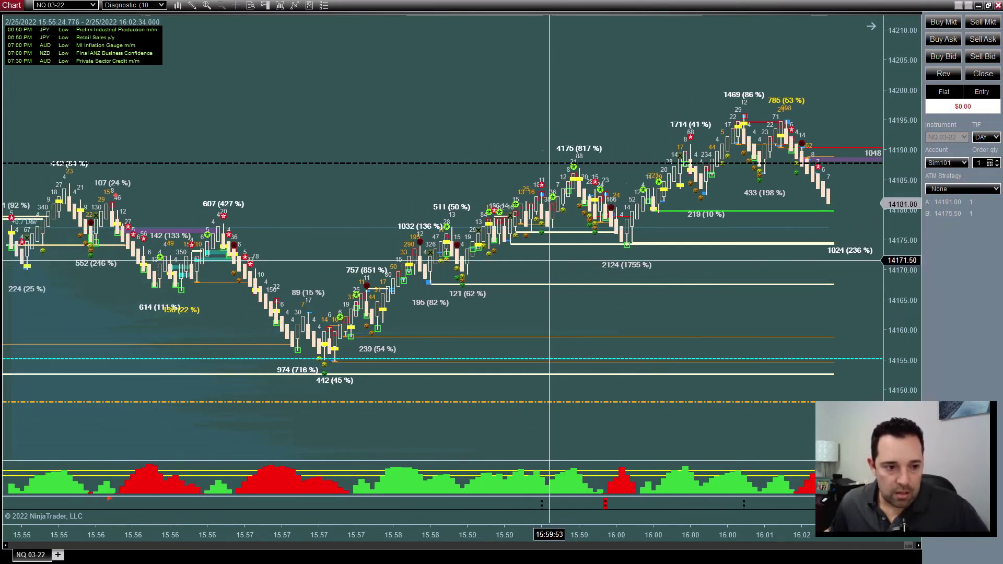
pyautogui.scroll(10, 549, 260)
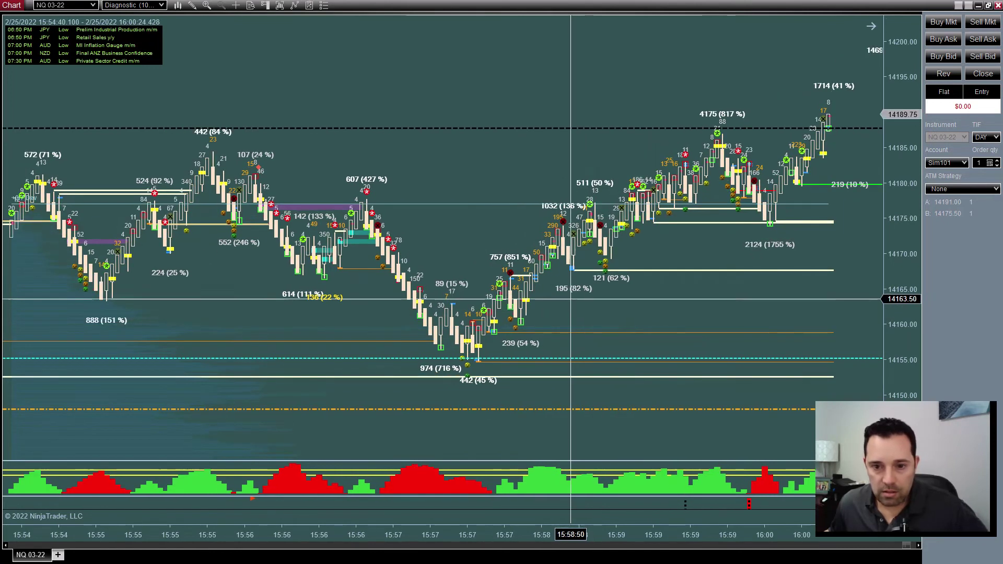
pyautogui.scroll(-3, 619, 297)
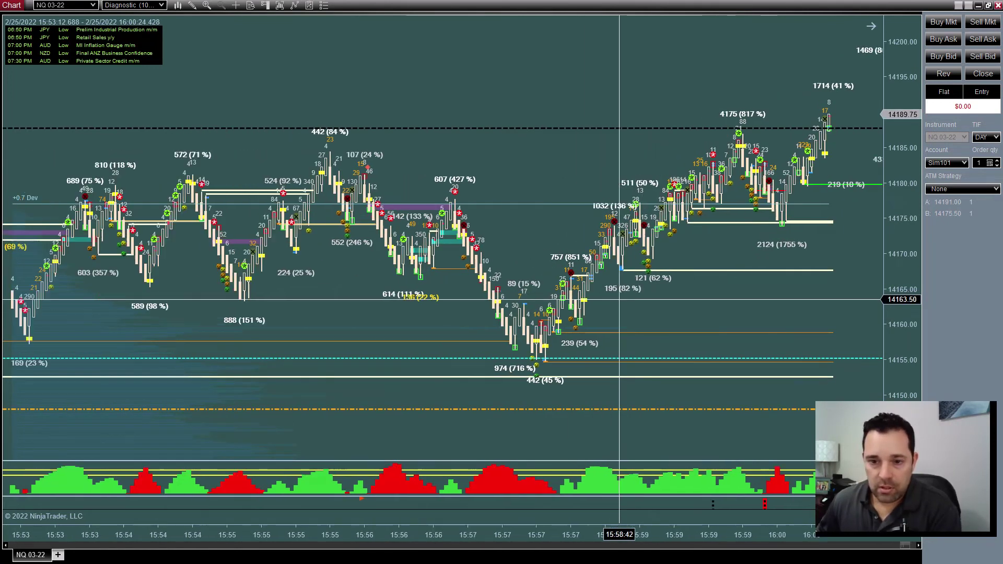
pyautogui.scroll(-15, 620, 299)
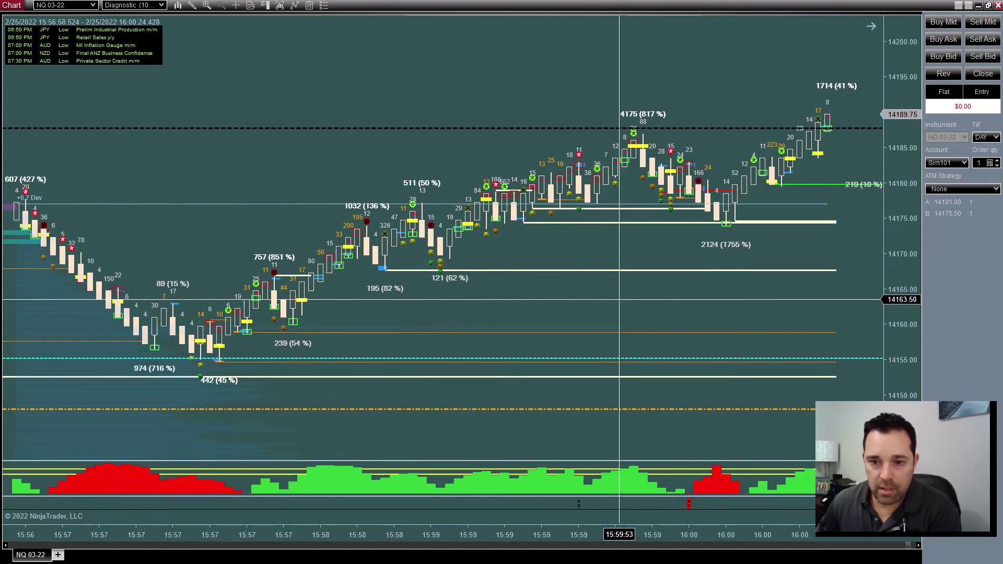
pyautogui.scroll(3, 620, 300)
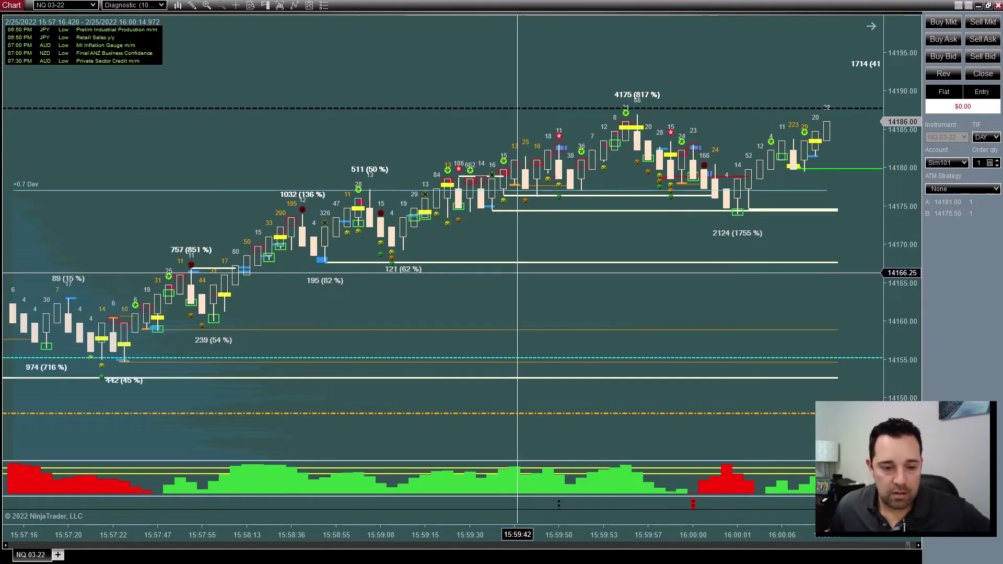
pyautogui.scroll(4, 517, 273)
pyautogui.scroll(15, 515, 273)
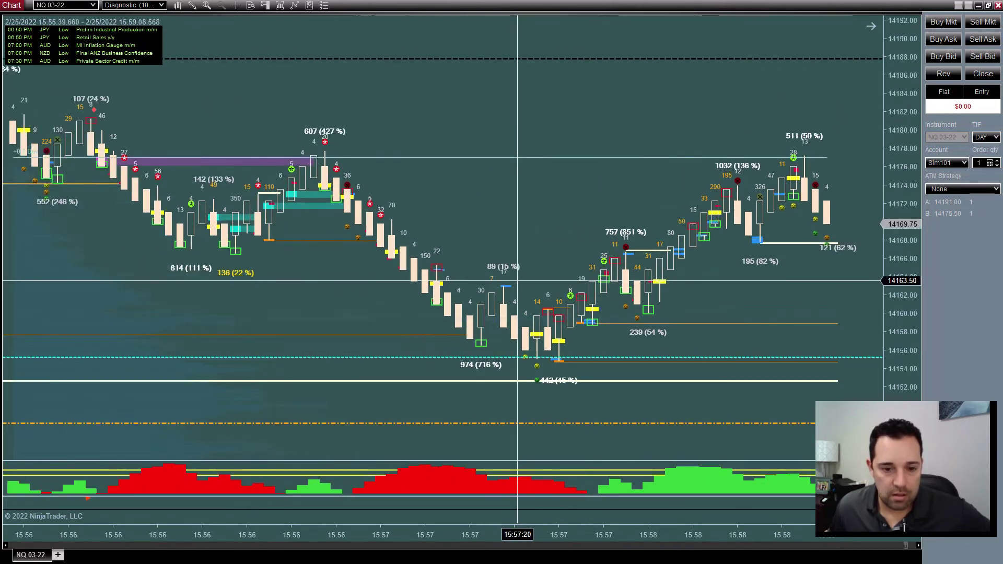
pyautogui.scroll(10, 516, 282)
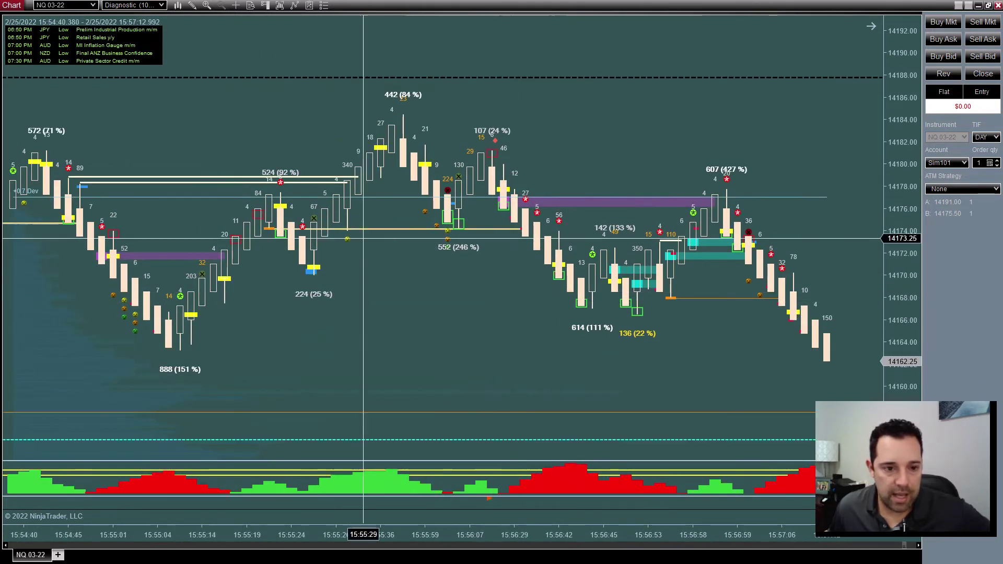
pyautogui.scroll(3, 178, 199)
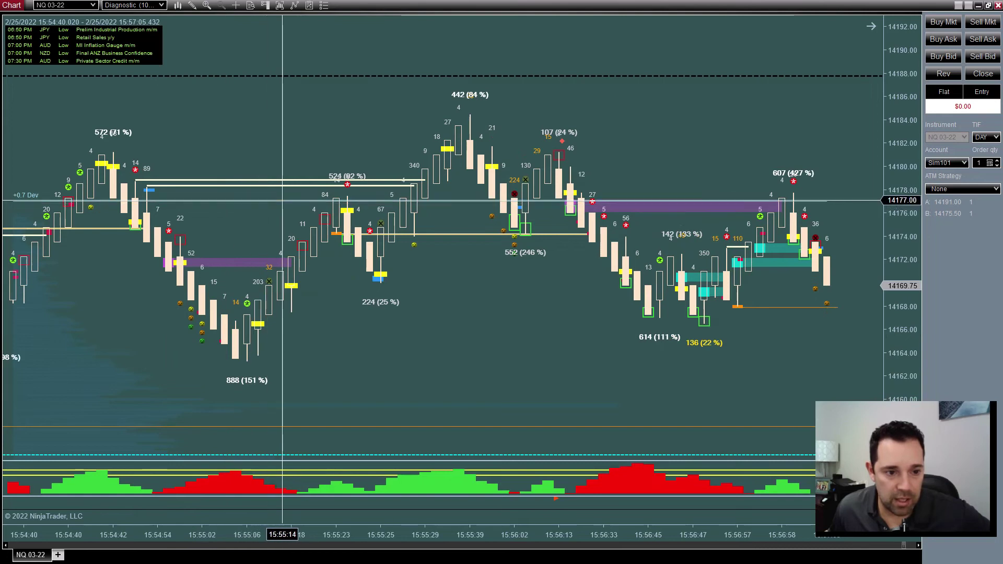
# Step: Turn the crosshair off and scroll back to the 15:50–15:53 bars
pyautogui.click(236, 6)
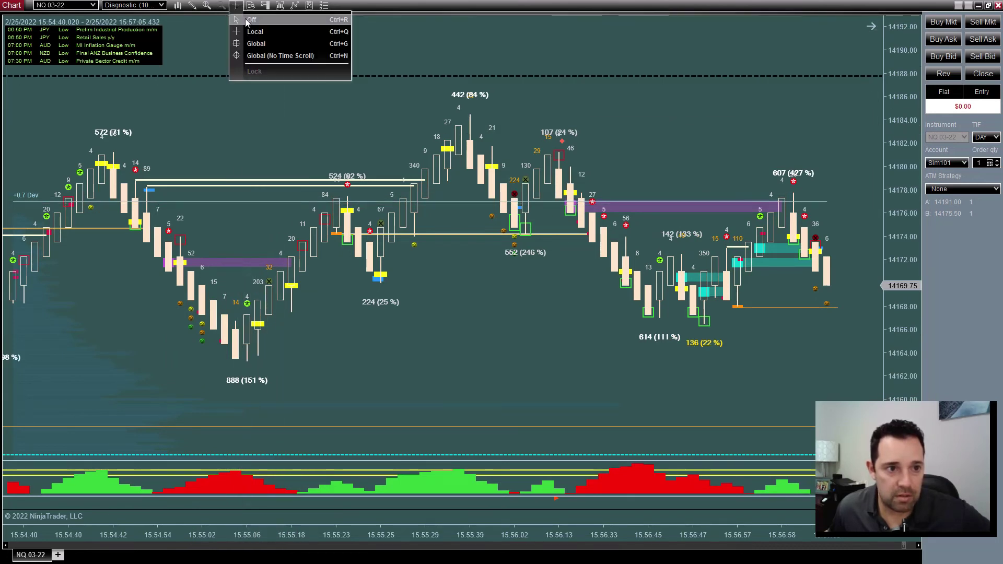
pyautogui.click(251, 18)
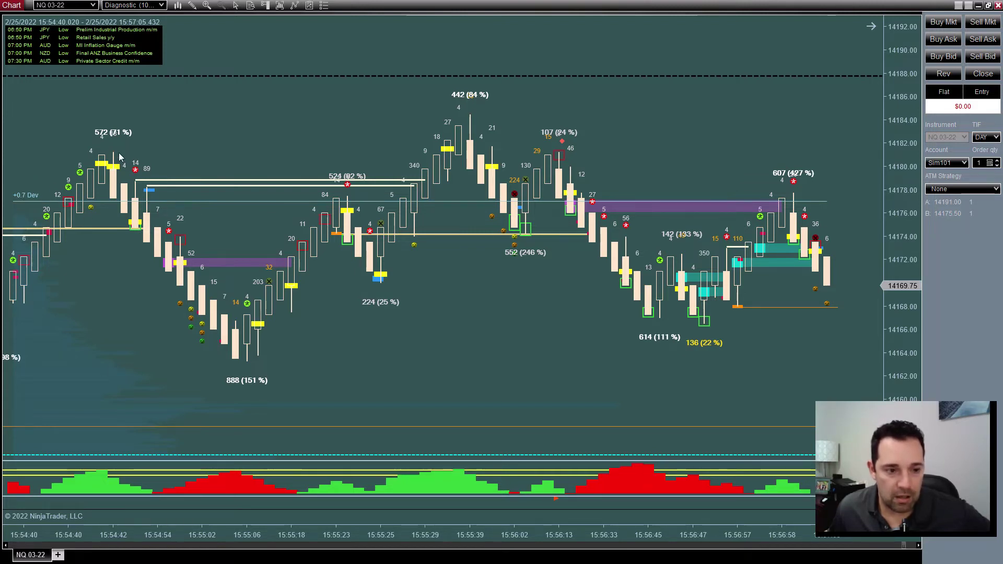
pyautogui.scroll(10, 418, 222)
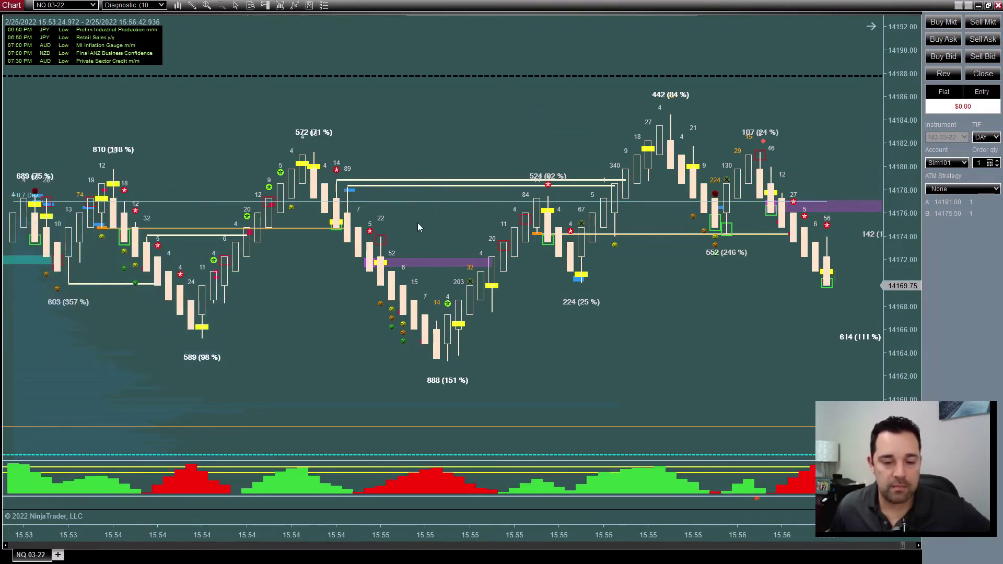
pyautogui.scroll(9, 515, 310)
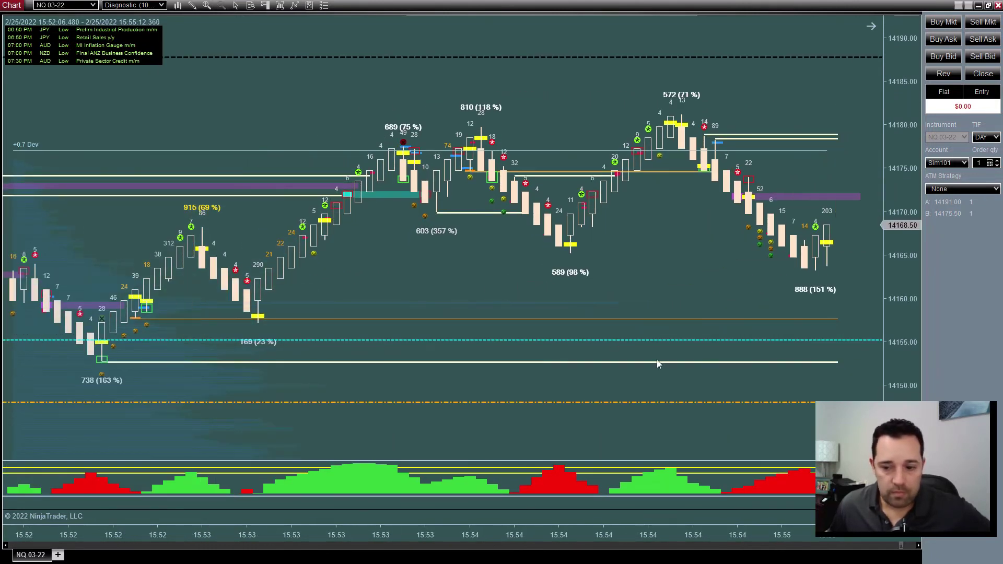
pyautogui.scroll(2, 538, 276)
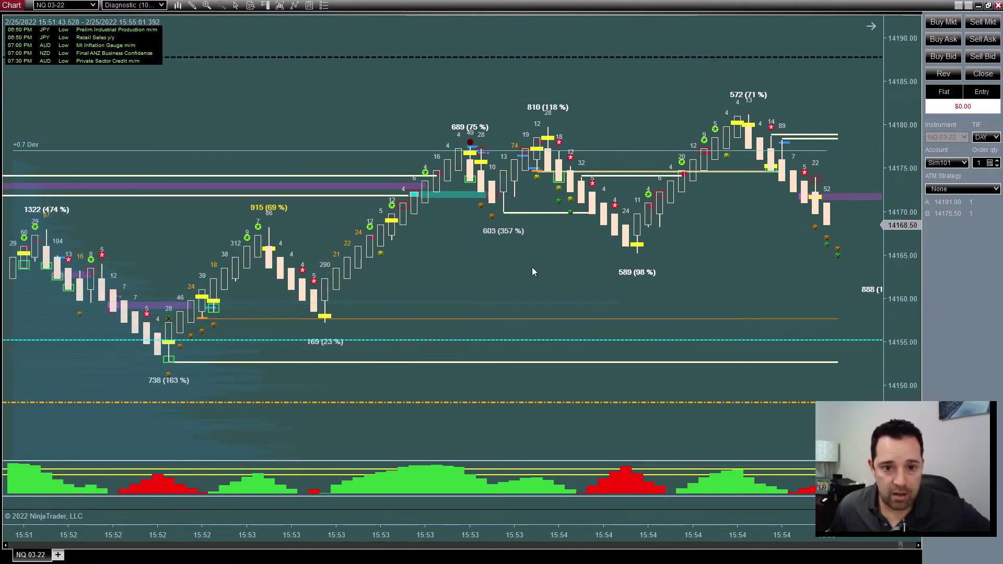
pyautogui.scroll(7, 529, 265)
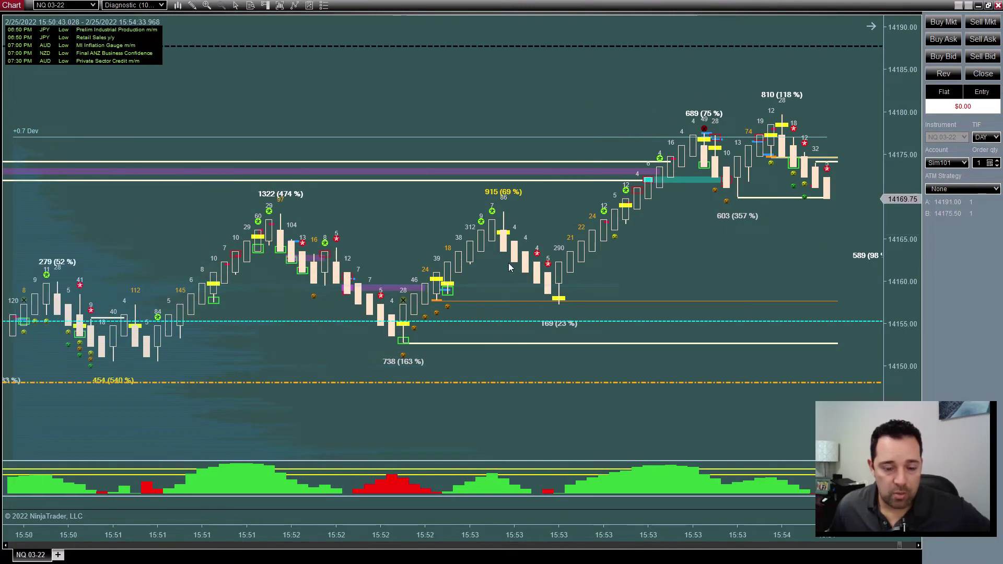
pyautogui.scroll(1, 511, 268)
pyautogui.scroll(4, 271, 289)
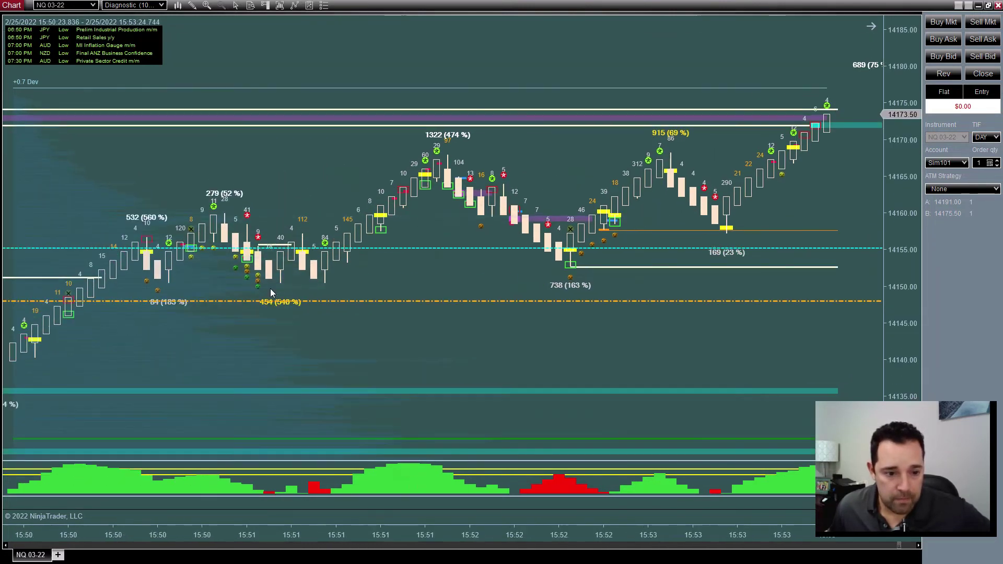
pyautogui.scroll(4, 236, 263)
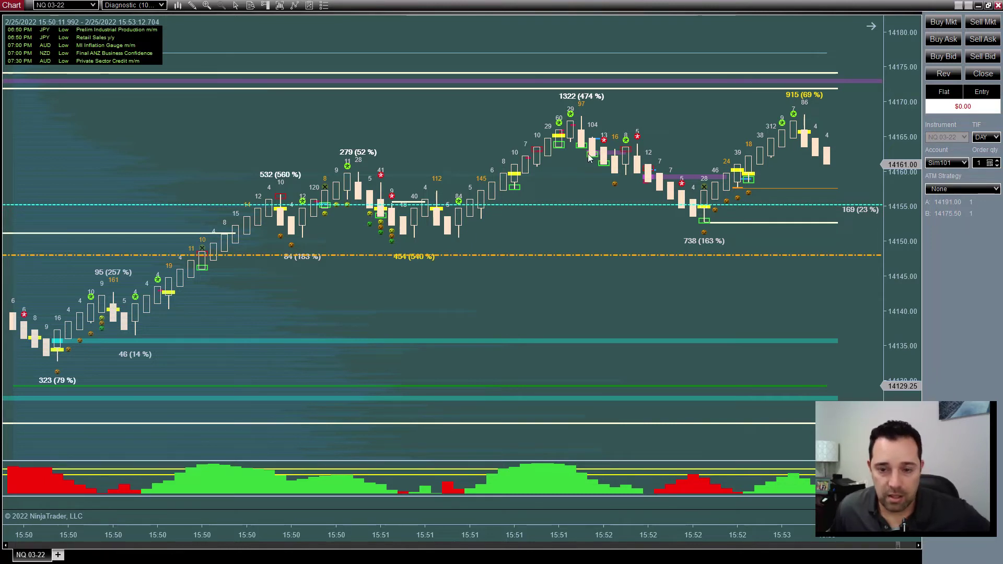
# Step: Scroll the footprint chart back until the 15:50:00 session-start bars appear
pyautogui.scroll(3, 538, 169)
pyautogui.scroll(2, 537, 168)
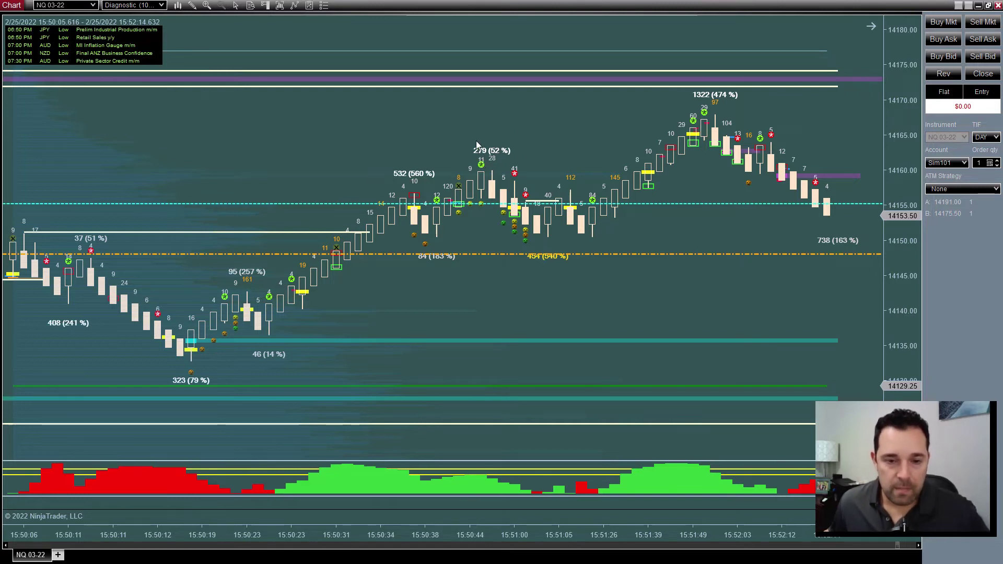
pyautogui.scroll(3, 488, 163)
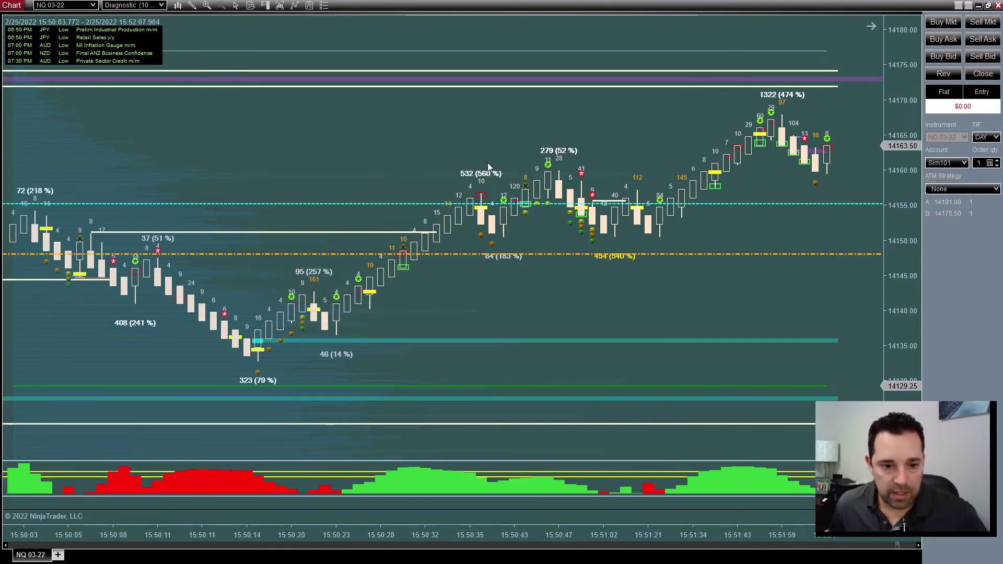
pyautogui.scroll(1, 487, 162)
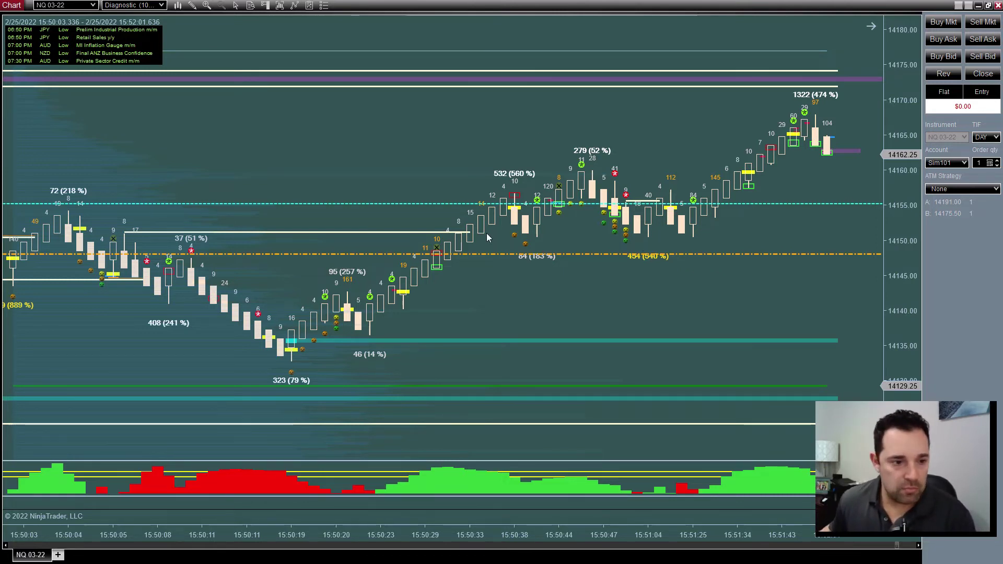
pyautogui.scroll(10, 486, 231)
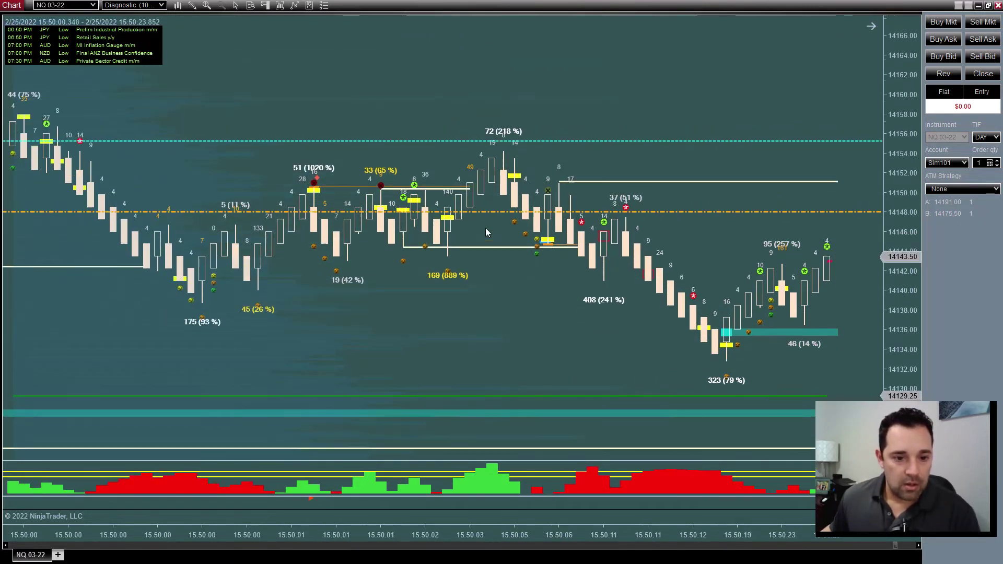
pyautogui.scroll(10, 485, 228)
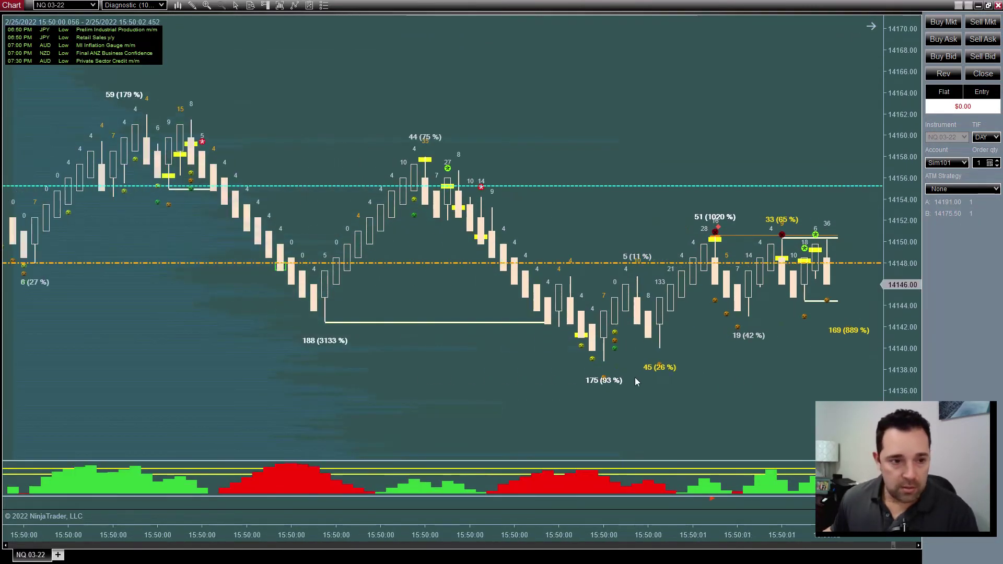
pyautogui.scroll(3, 636, 381)
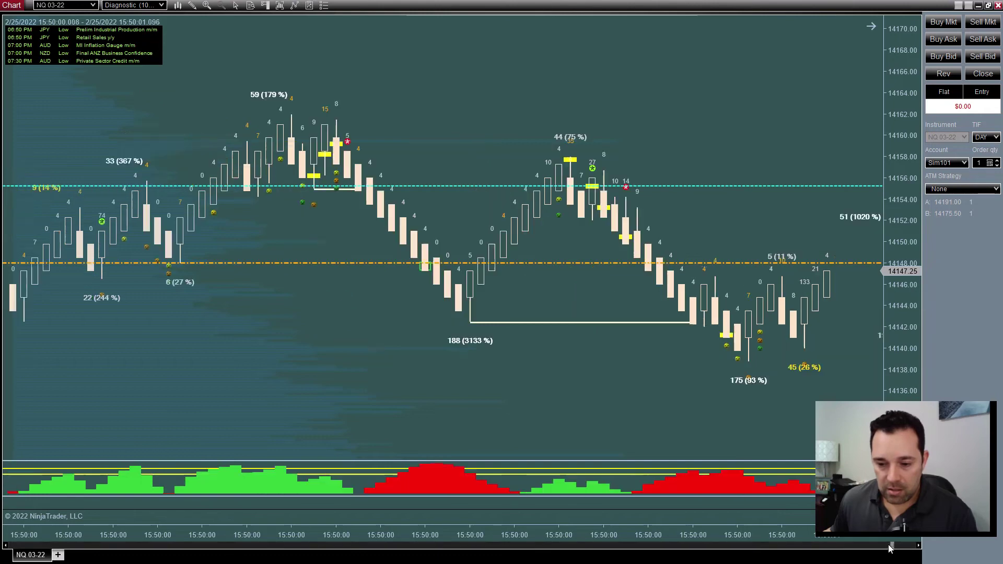
# Step: Move the chart back to 2/25/2022 morning, settling on the 09:48 bars
pyautogui.moveTo(891, 547); pyautogui.dragTo(453, 554)
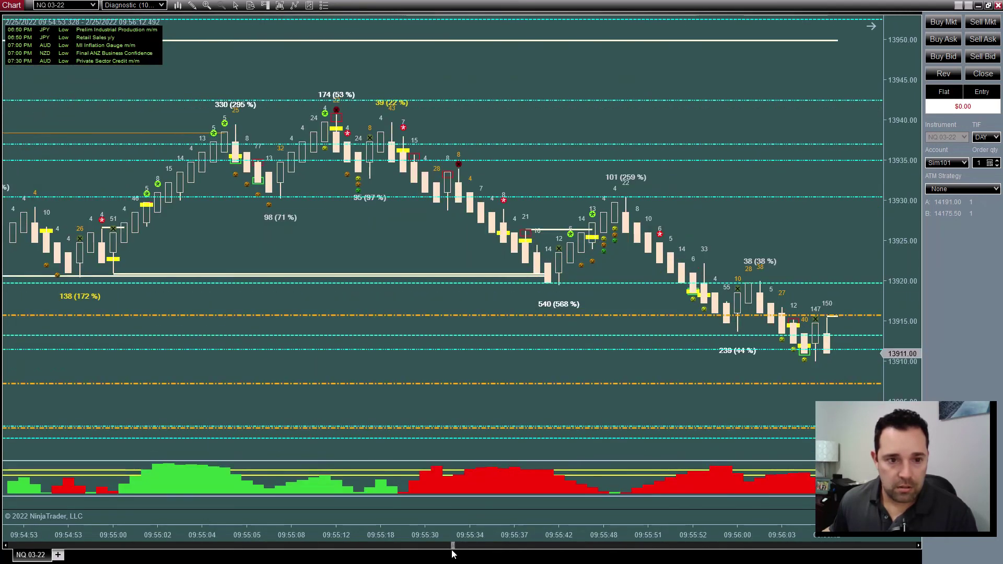
pyautogui.scroll(3, 463, 437)
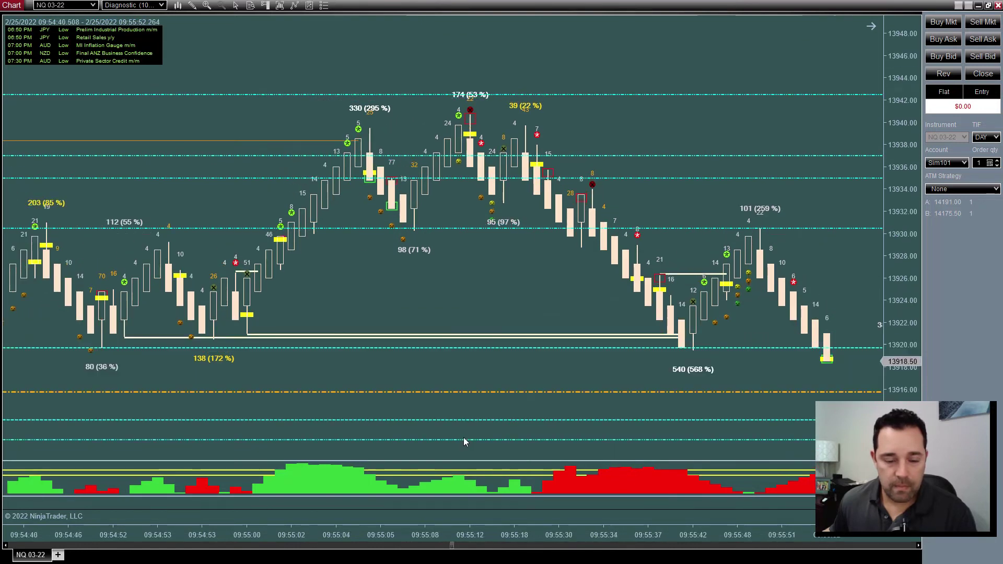
pyautogui.scroll(1, 462, 438)
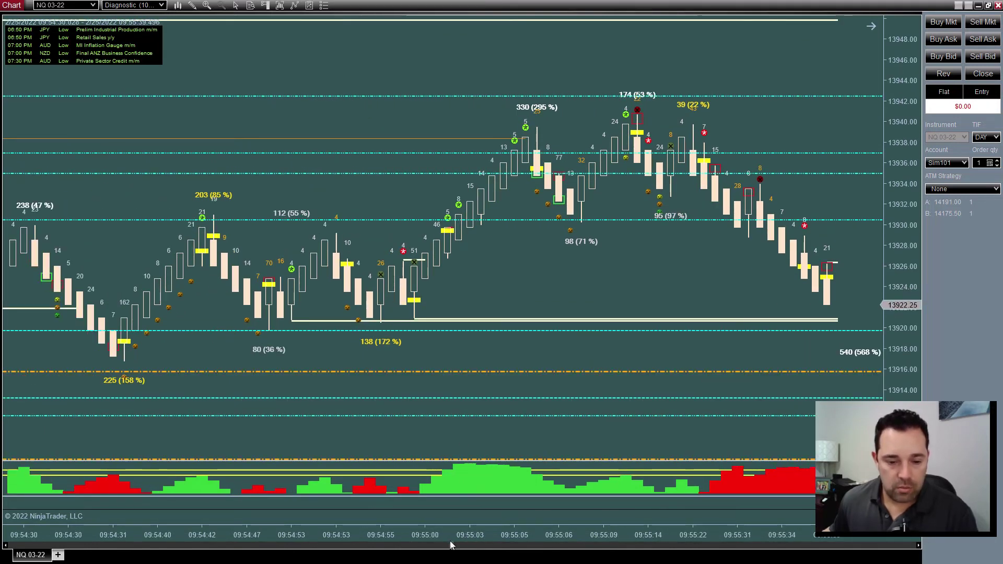
pyautogui.moveTo(450, 541); pyautogui.dragTo(427, 544)
pyautogui.scroll(-4, 433, 410)
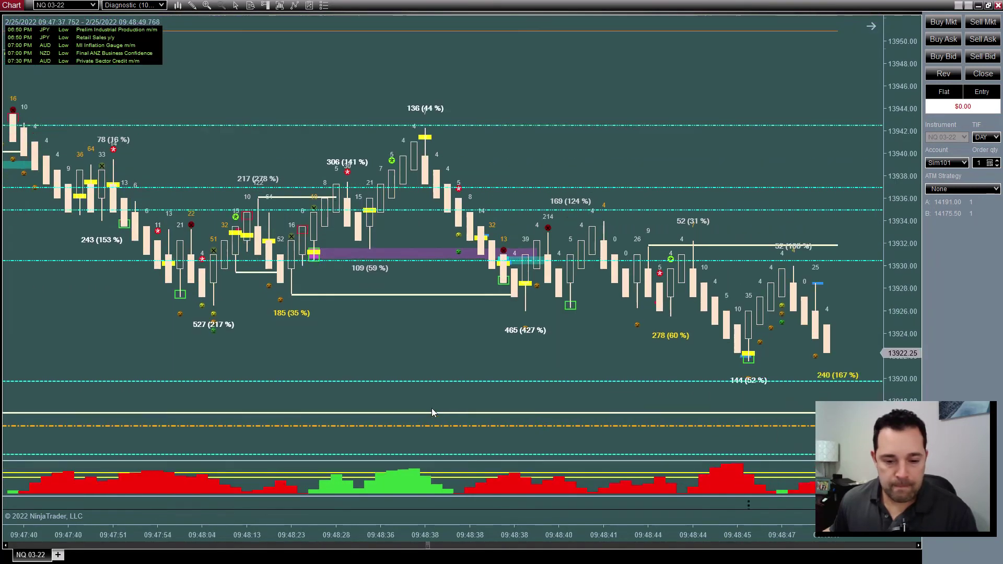
pyautogui.scroll(-4, 431, 409)
pyautogui.scroll(-2, 432, 409)
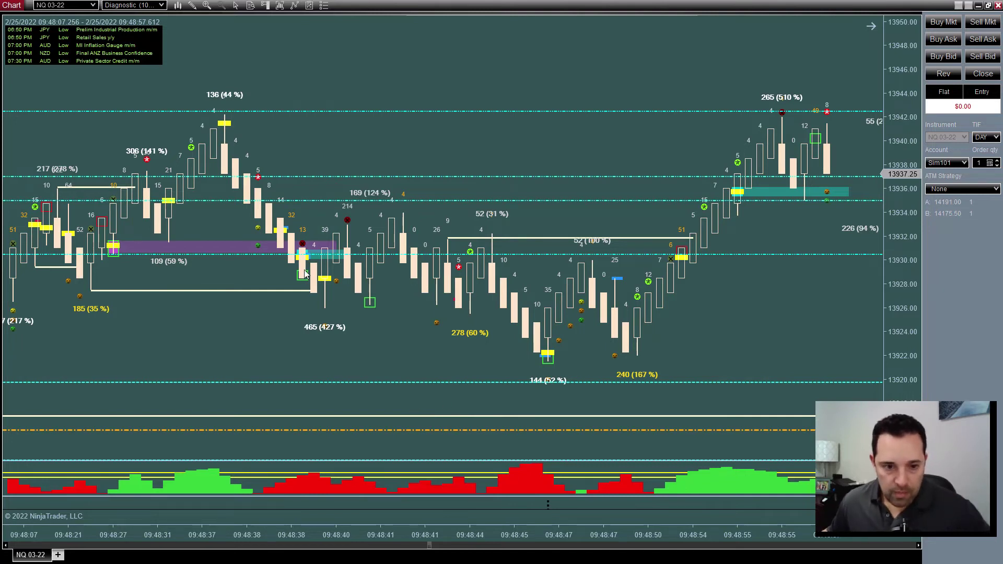
pyautogui.scroll(3, 270, 246)
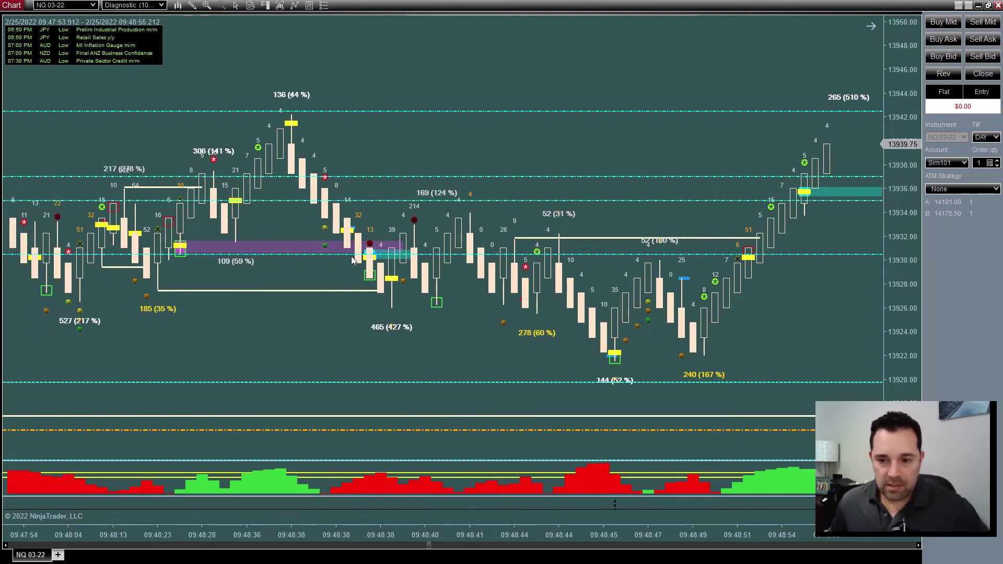
pyautogui.scroll(6, 371, 275)
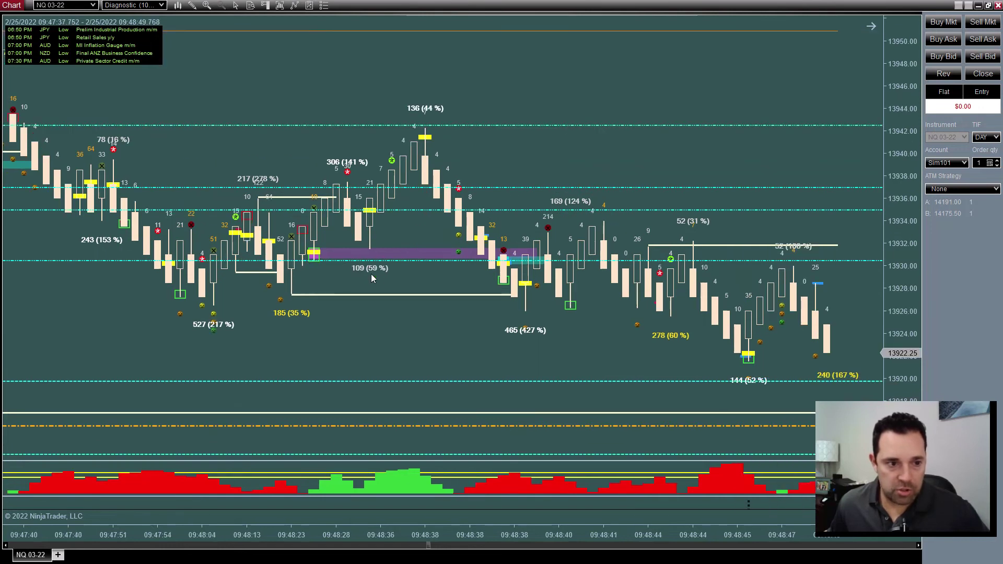
pyautogui.scroll(-18, 371, 274)
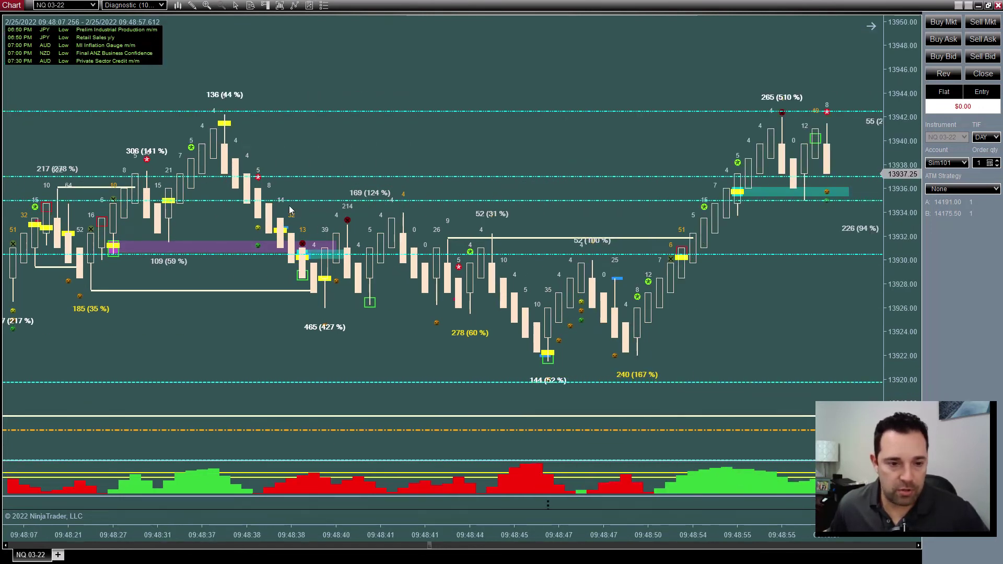
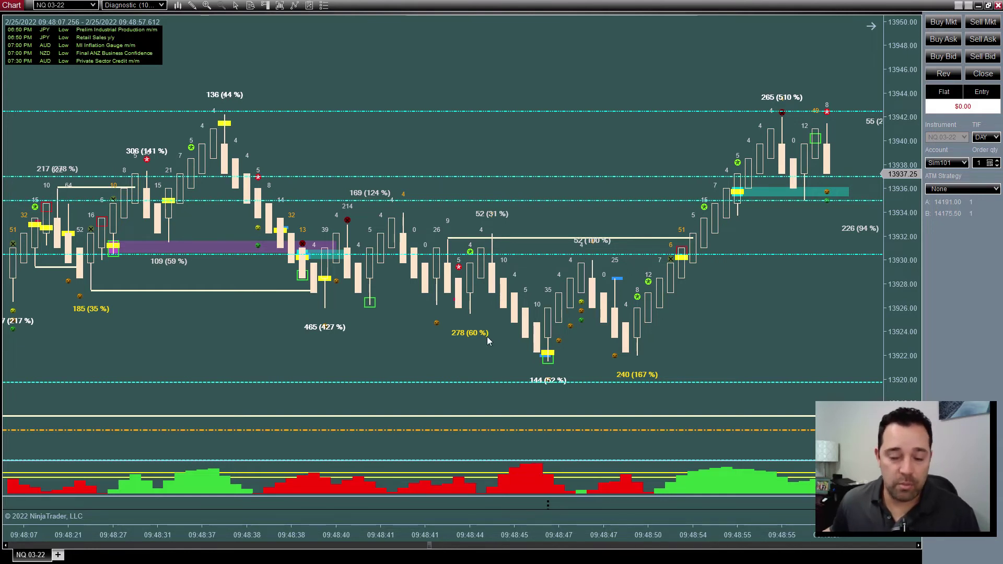
# Step: Scroll the NQ 03-22 order-flow chart back in time to around 09:46:40
pyautogui.scroll(10, 478, 321)
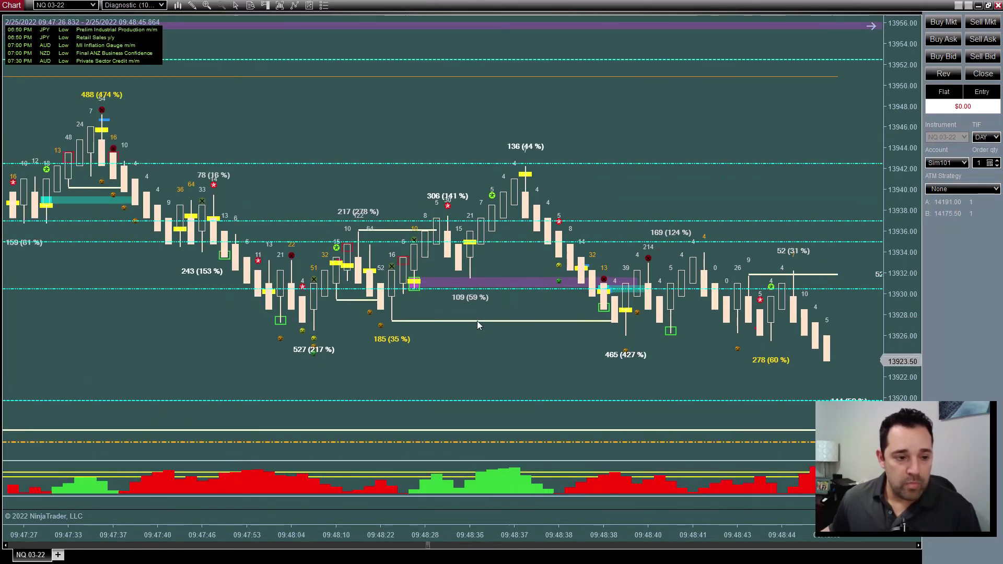
pyautogui.scroll(12, 477, 320)
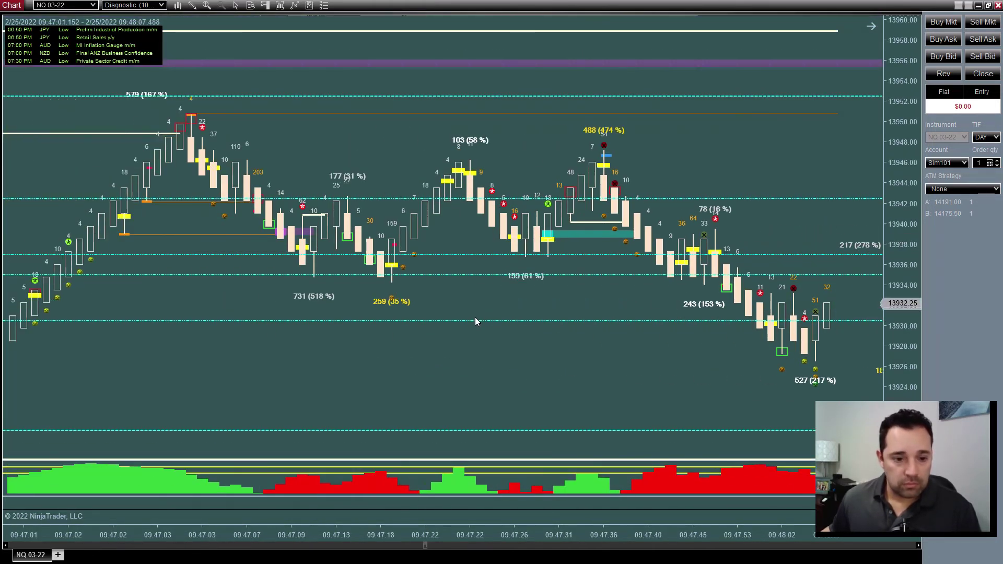
pyautogui.scroll(6, 475, 318)
pyautogui.scroll(3, 474, 316)
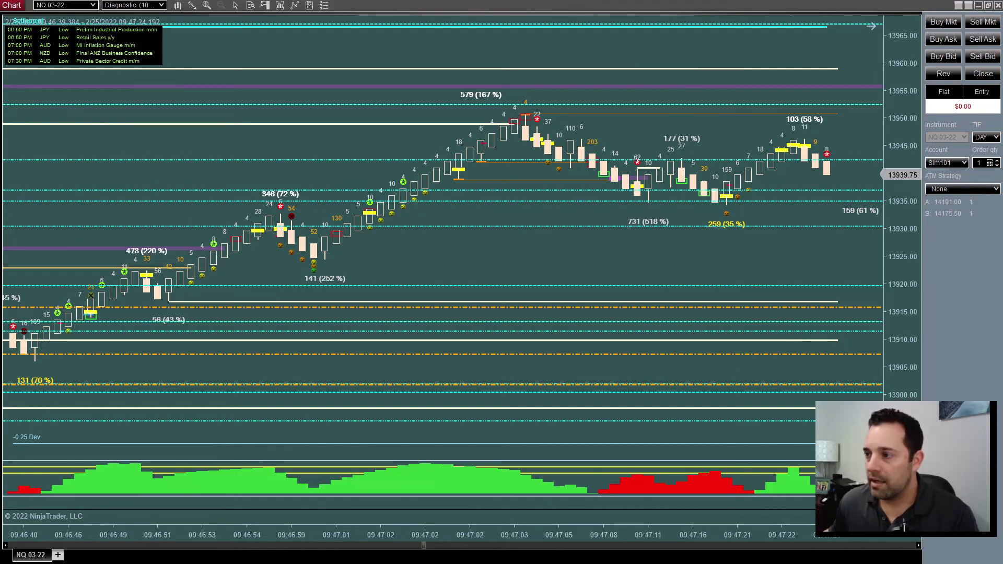
# Step: Place the 1 Minute NQ 03-22 chart over the order-flow chart and bring up its Indicators settings
pyautogui.moveTo(1002, 121); pyautogui.dragTo(546, 59)
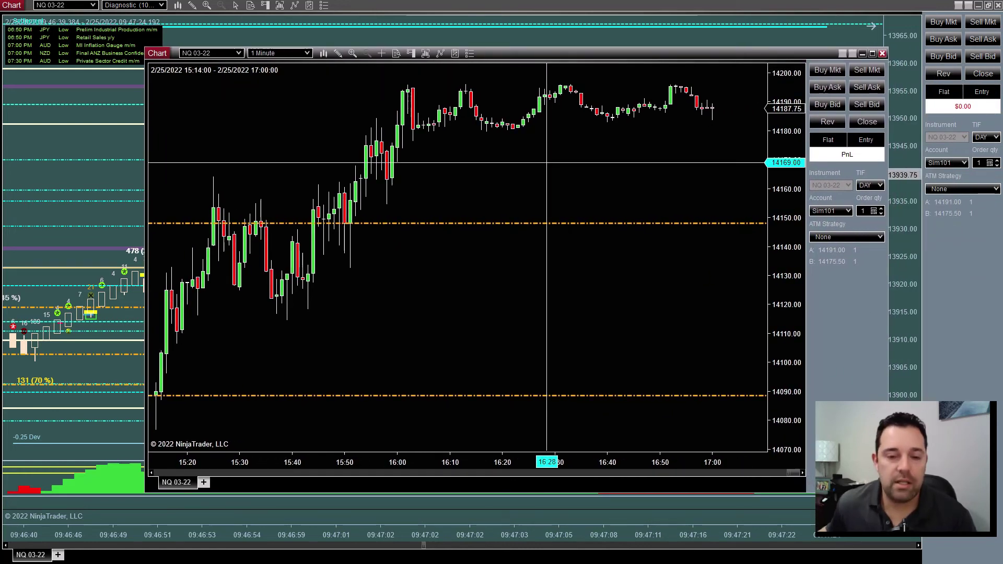
pyautogui.rightClick(511, 181)
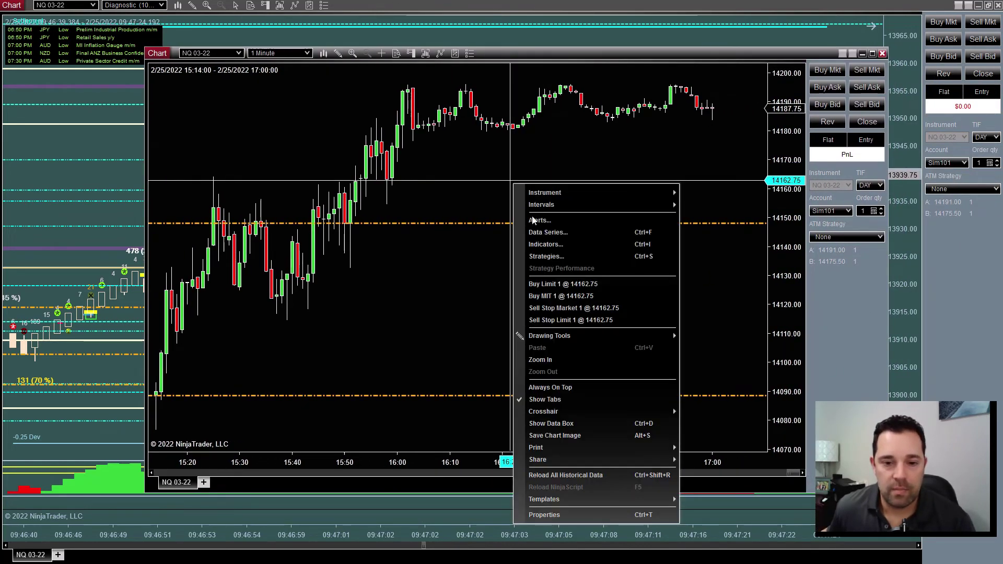
pyautogui.click(545, 244)
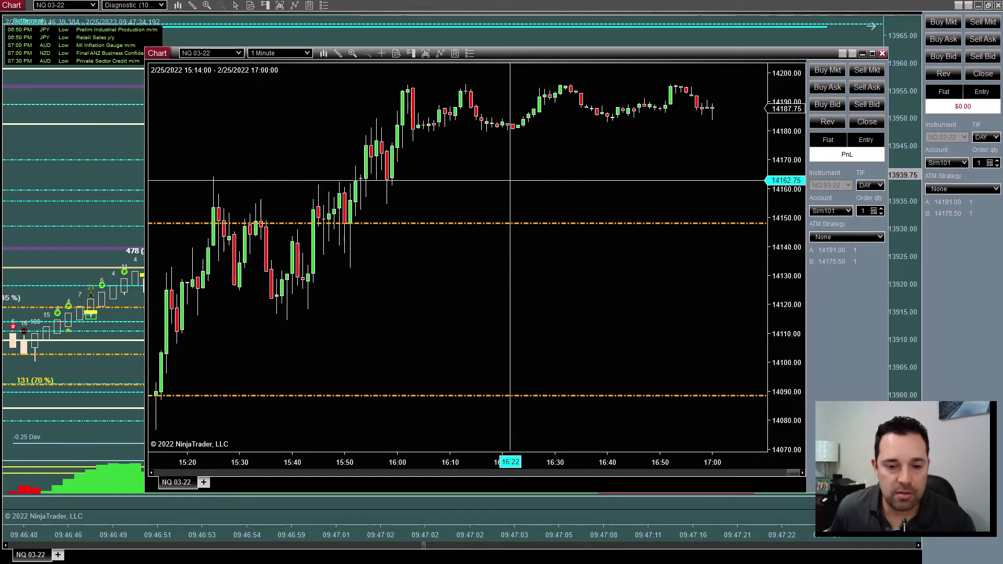
pyautogui.scroll(-10, 455, 250)
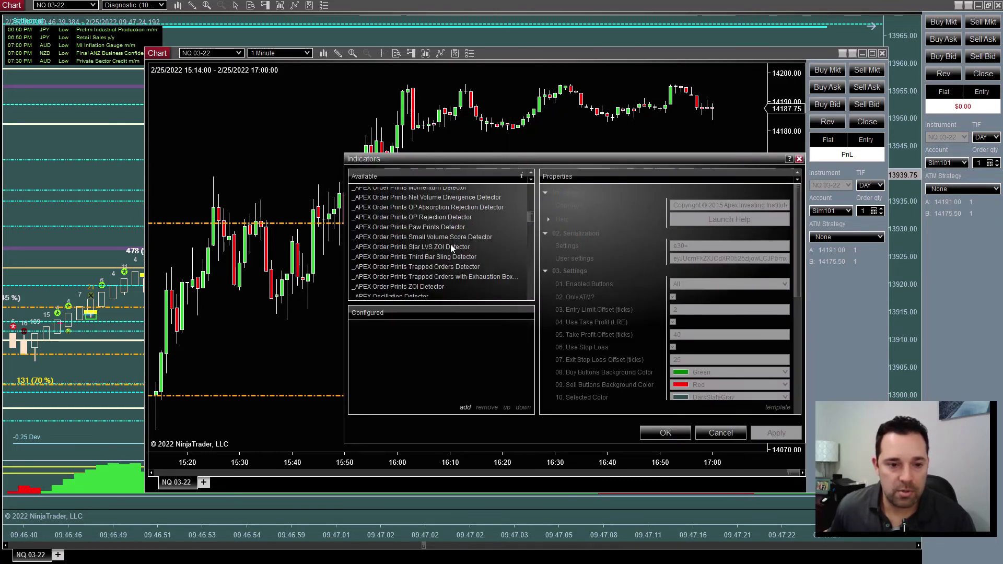
pyautogui.scroll(-15, 450, 244)
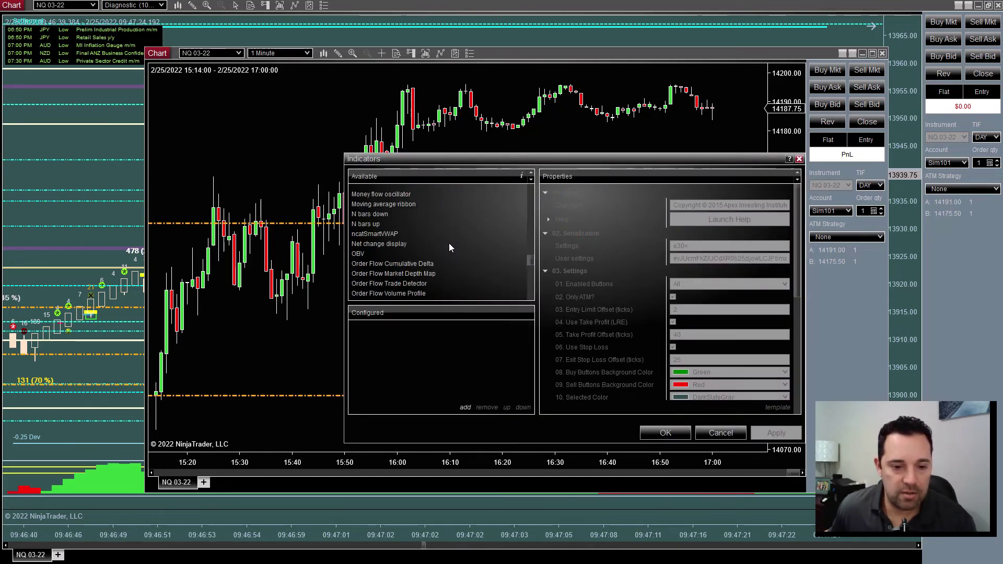
pyautogui.scroll(-5, 438, 252)
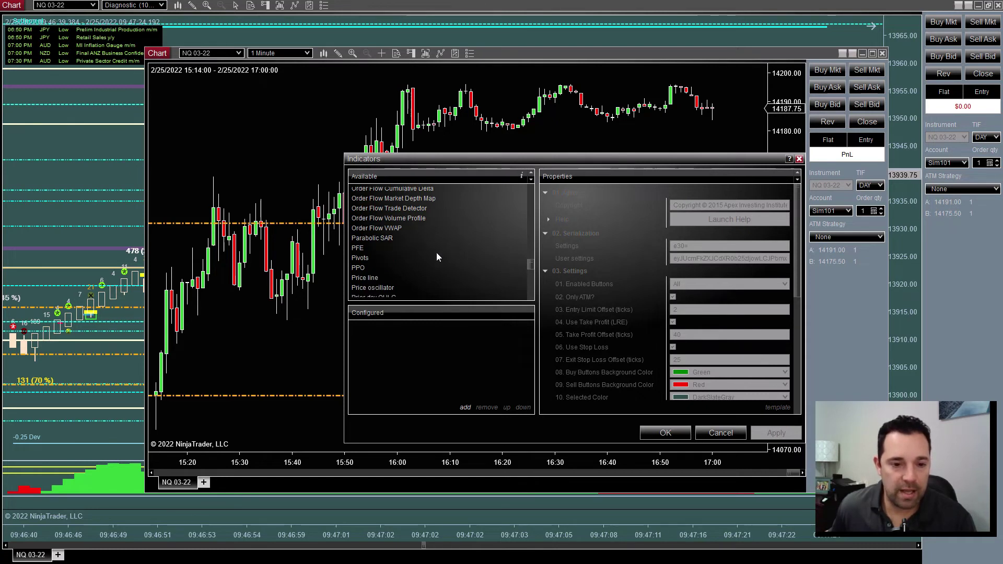
pyautogui.scroll(-2, 437, 253)
pyautogui.scroll(-6, 411, 248)
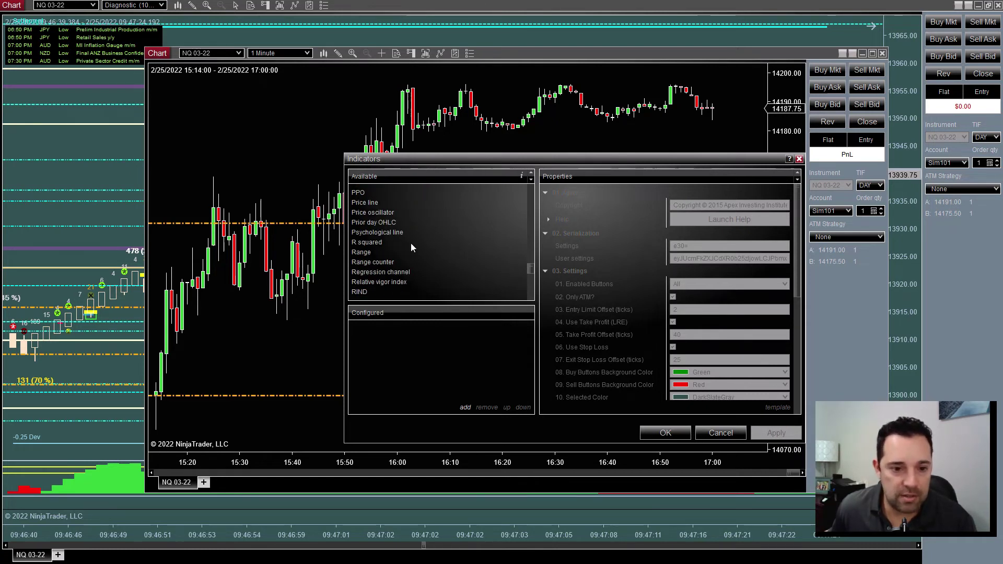
pyautogui.scroll(-2, 396, 256)
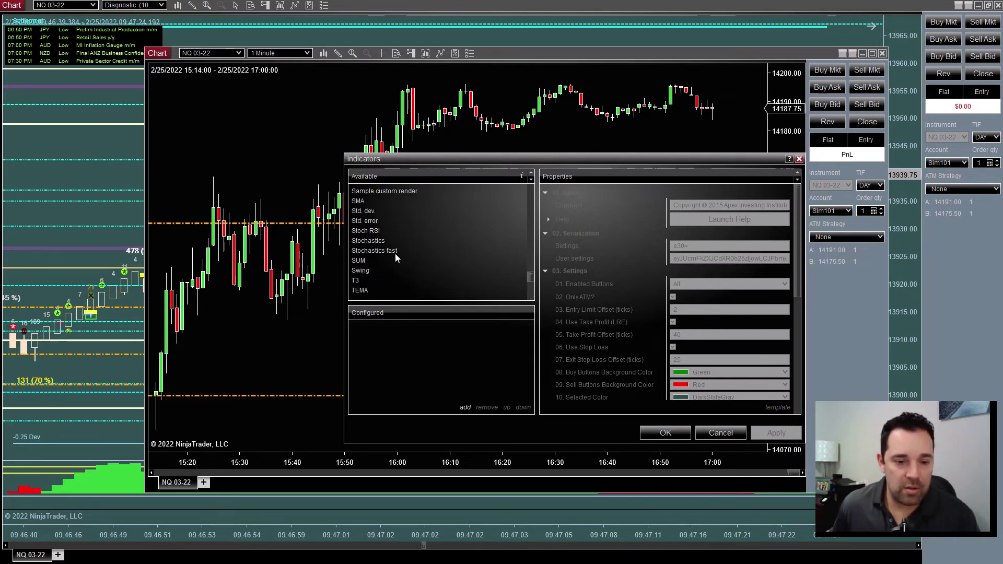
pyautogui.scroll(-1, 402, 255)
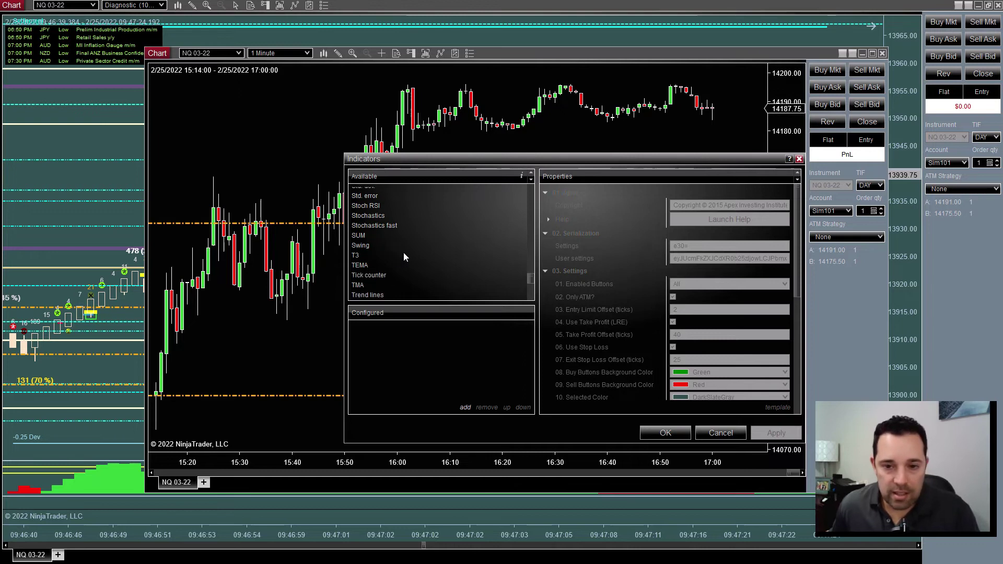
pyautogui.click(799, 159)
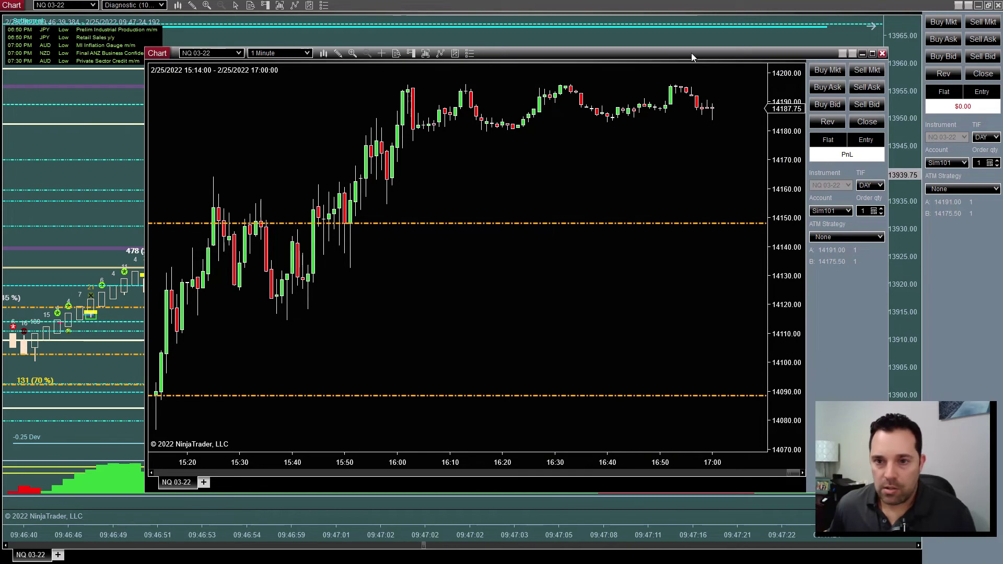
# Step: Move the 1 Minute chart window off the order-flow chart to the right screen edge
pyautogui.moveTo(693, 56); pyautogui.dragTo(640, 80)
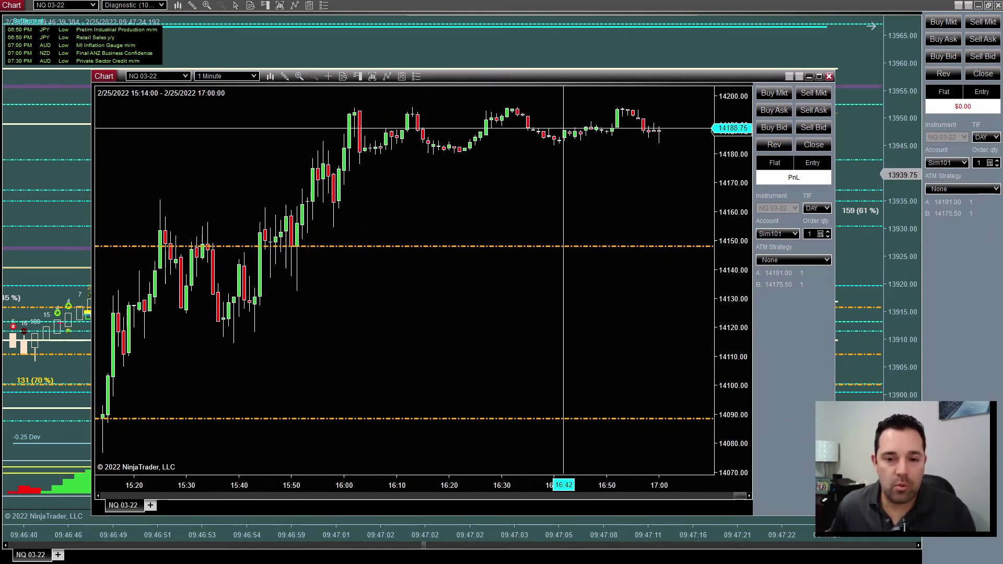
pyautogui.moveTo(588, 75); pyautogui.dragTo(1002, 78)
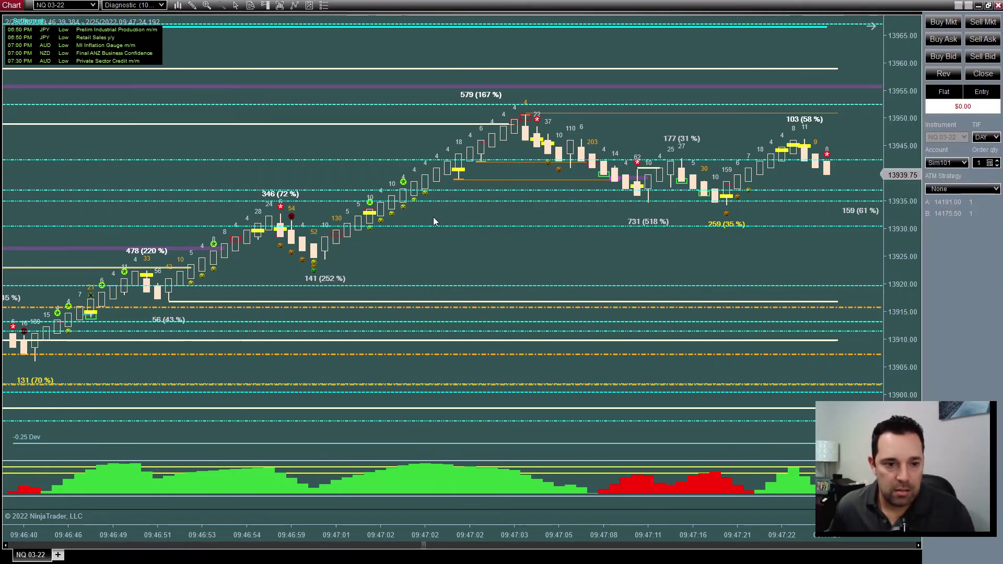
# Step: Scroll the NQ 03-22 order-flow chart further back to review earlier bars
pyautogui.scroll(6, 431, 241)
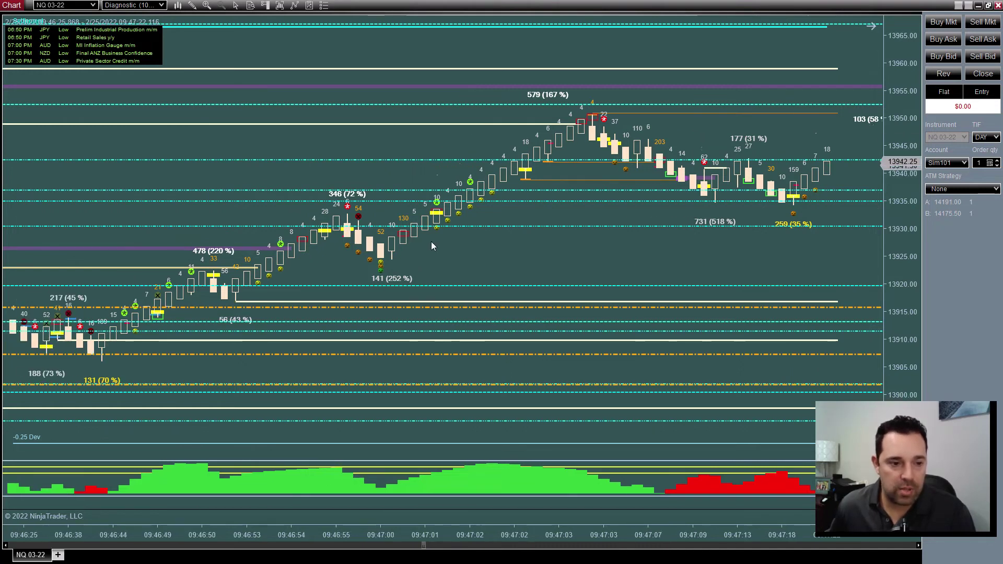
pyautogui.scroll(2, 430, 242)
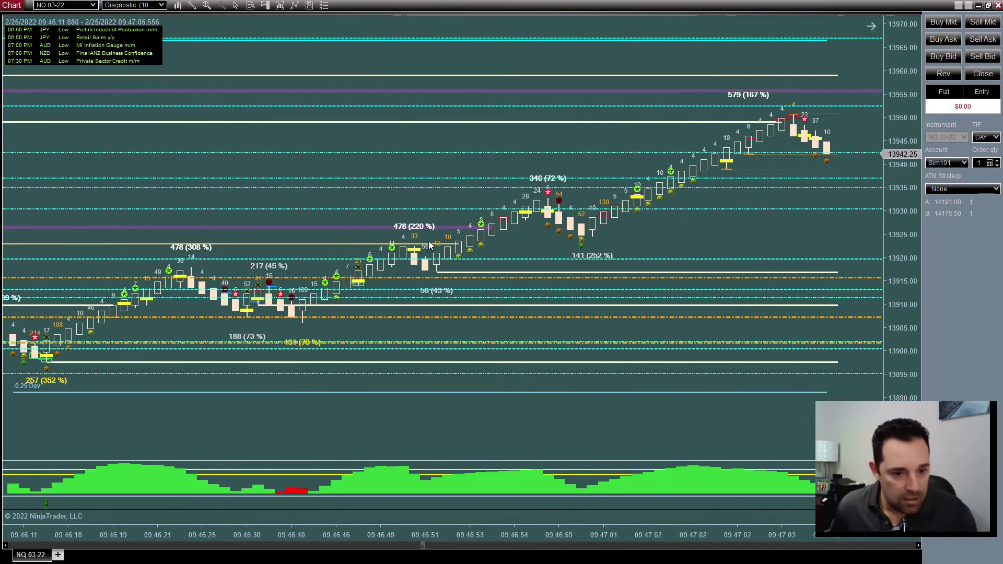
pyautogui.scroll(5, 429, 245)
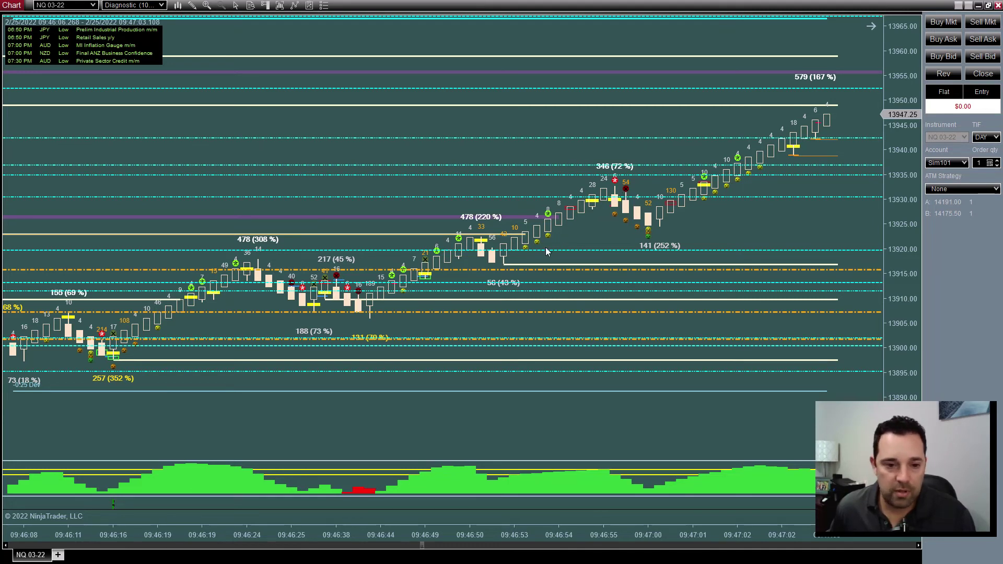
pyautogui.scroll(10, 545, 247)
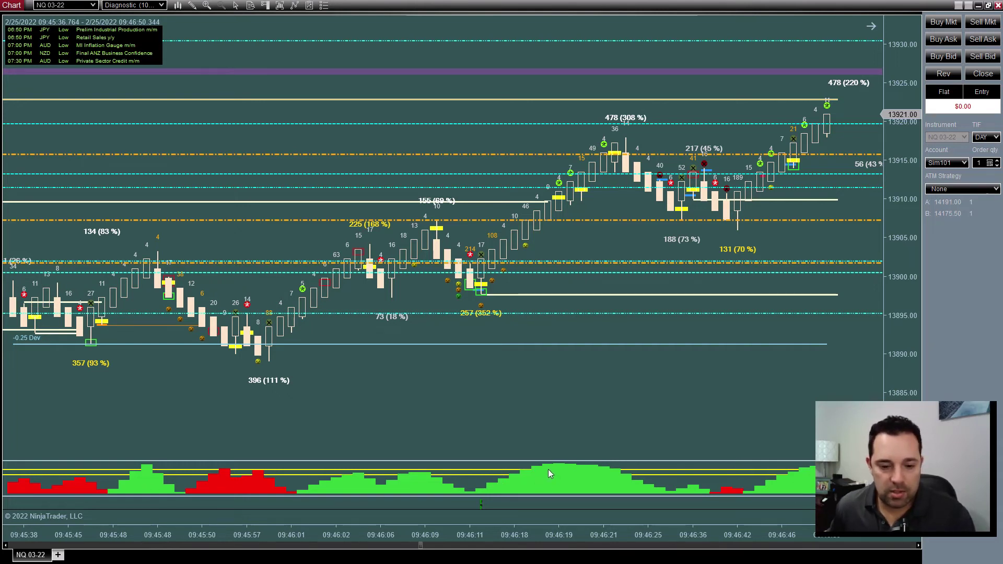
pyautogui.scroll(8, 548, 393)
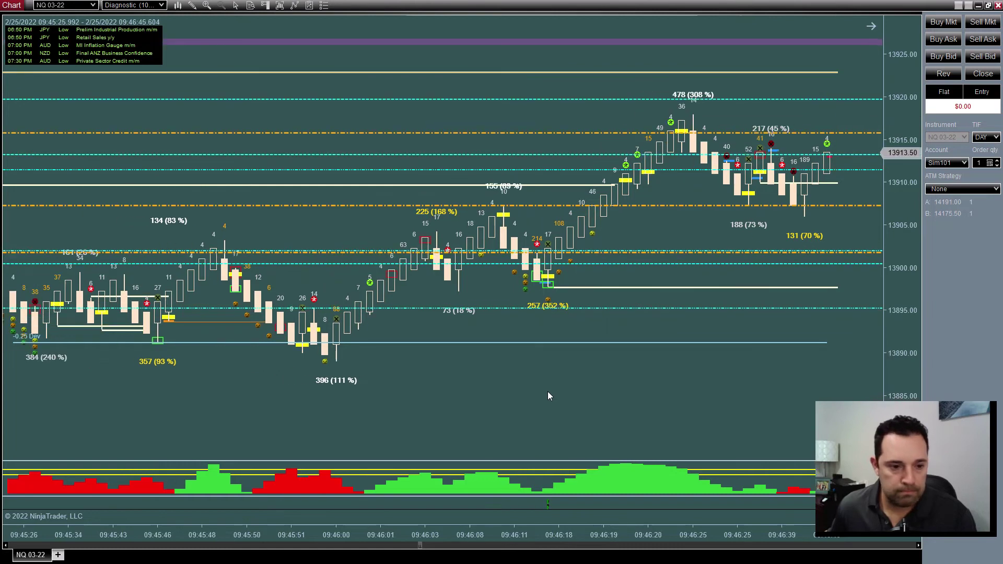
pyautogui.scroll(8, 544, 395)
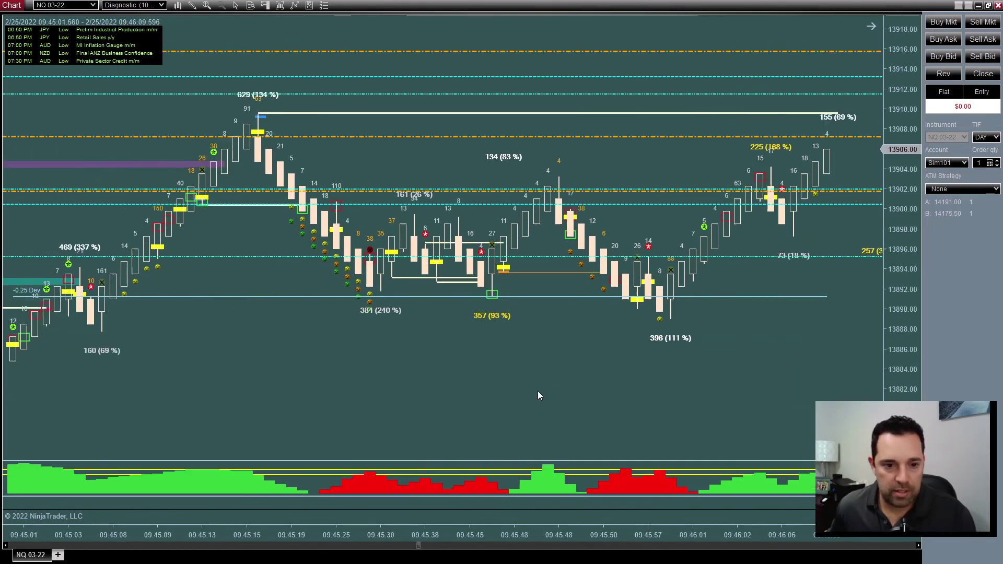
pyautogui.scroll(8, 529, 392)
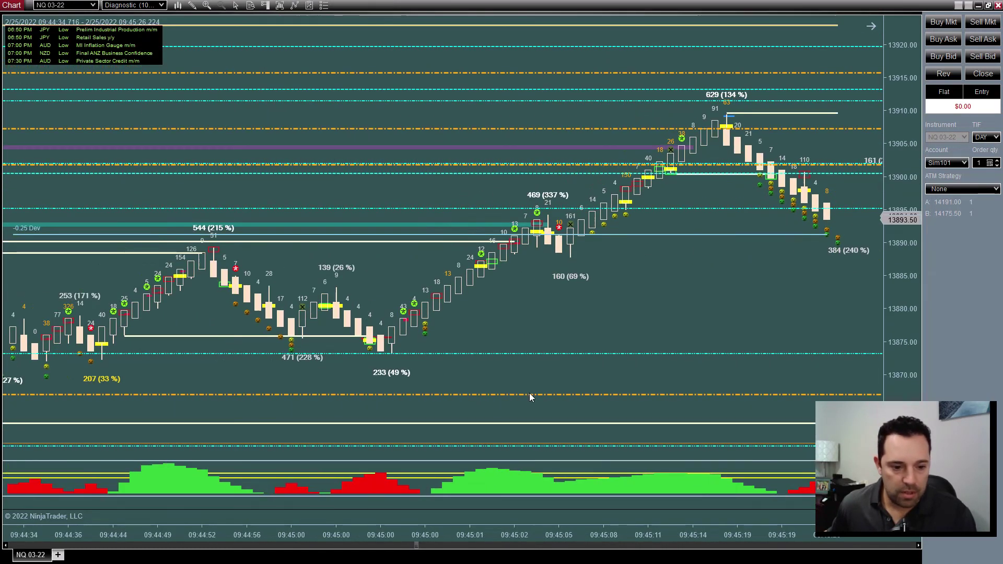
pyautogui.scroll(8, 522, 402)
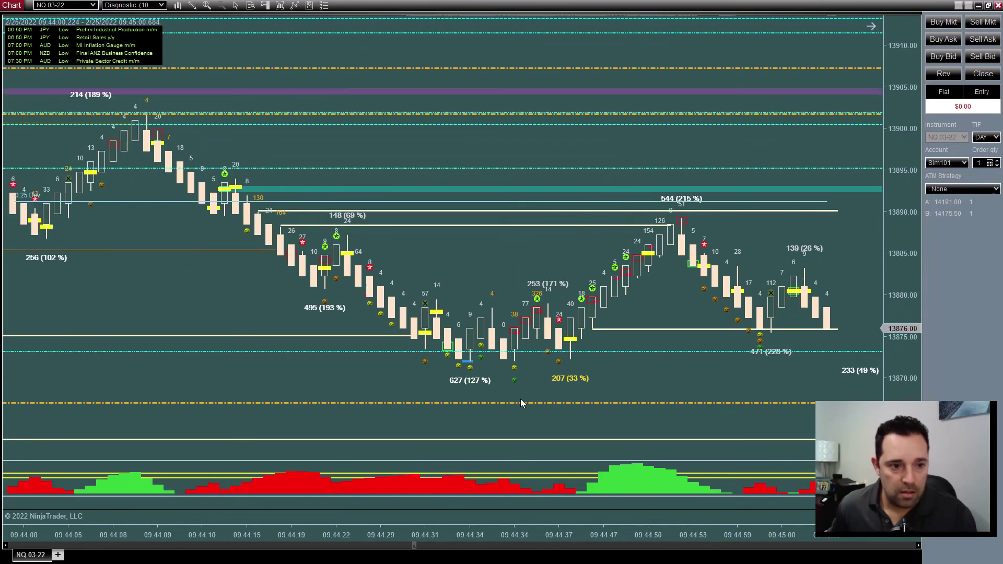
pyautogui.scroll(6, 521, 402)
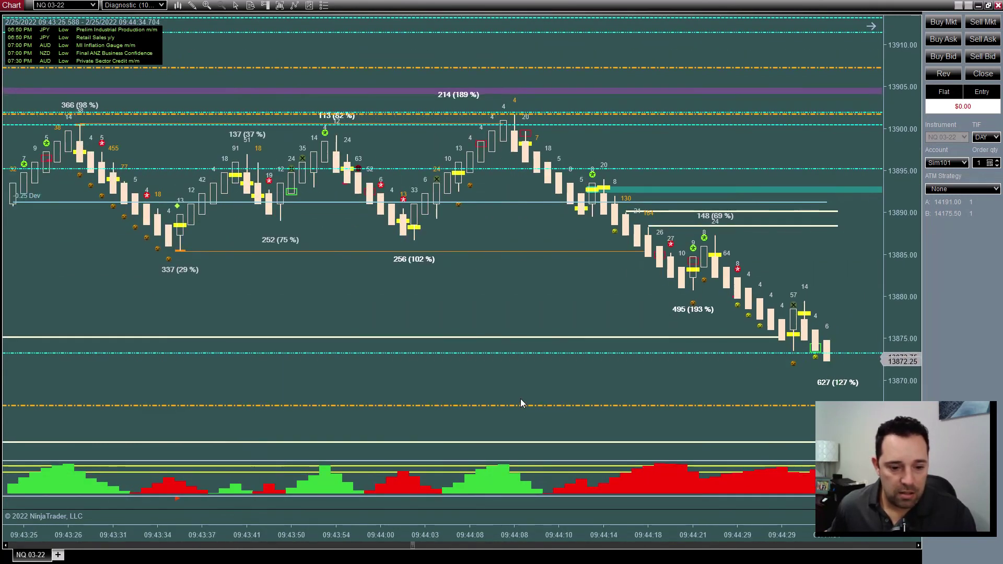
pyautogui.scroll(8, 520, 402)
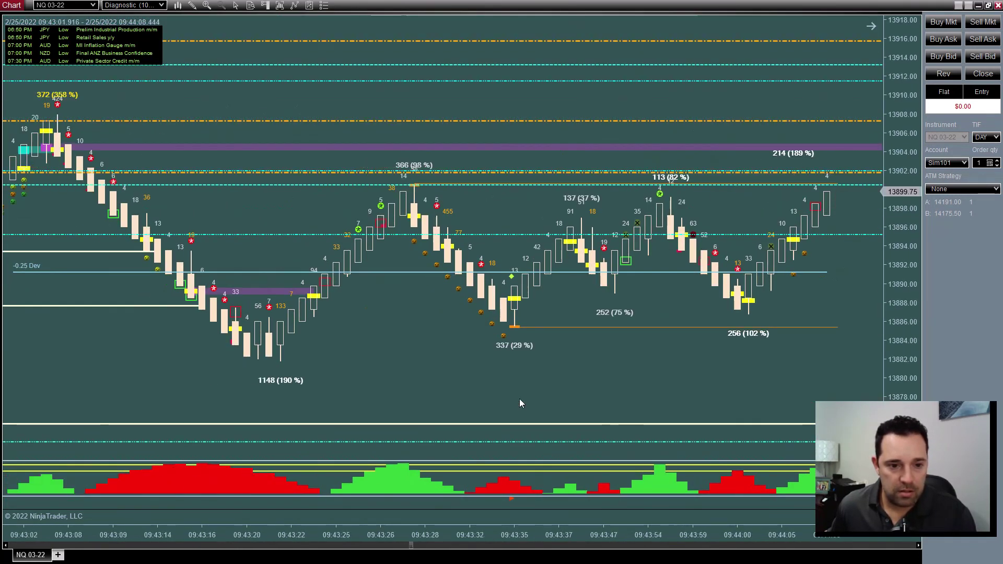
pyautogui.scroll(8, 520, 400)
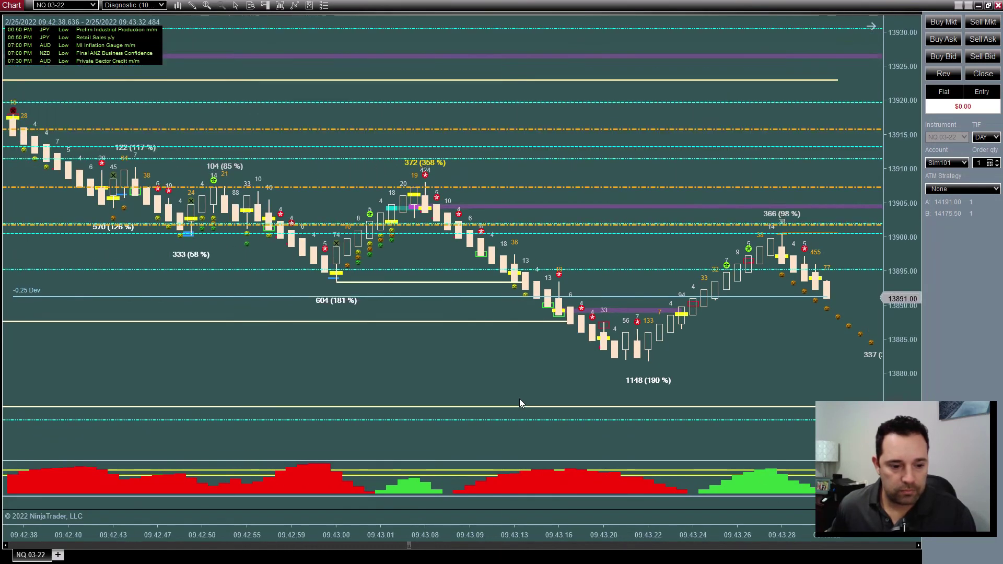
pyautogui.scroll(2, 424, 371)
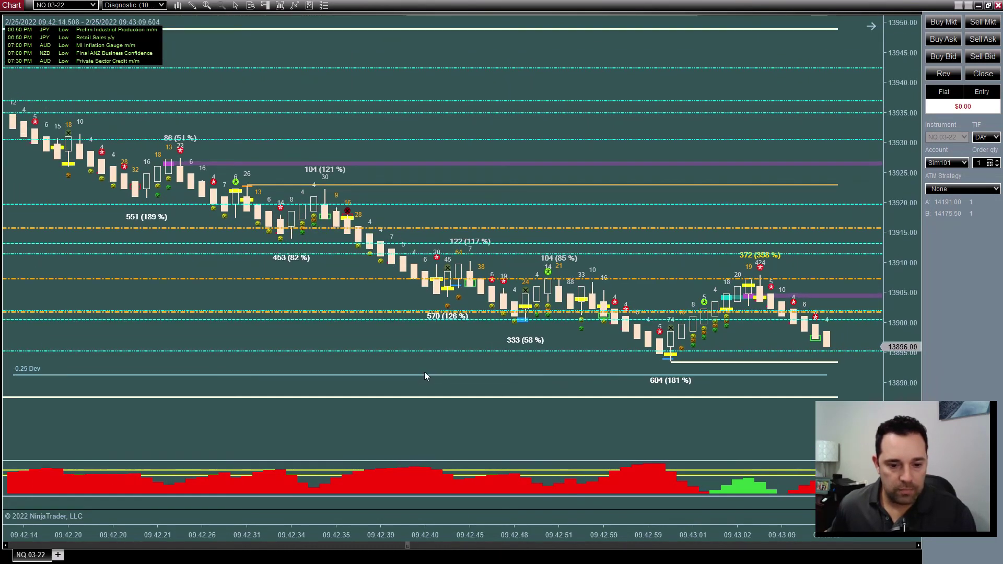
pyautogui.scroll(2, 424, 372)
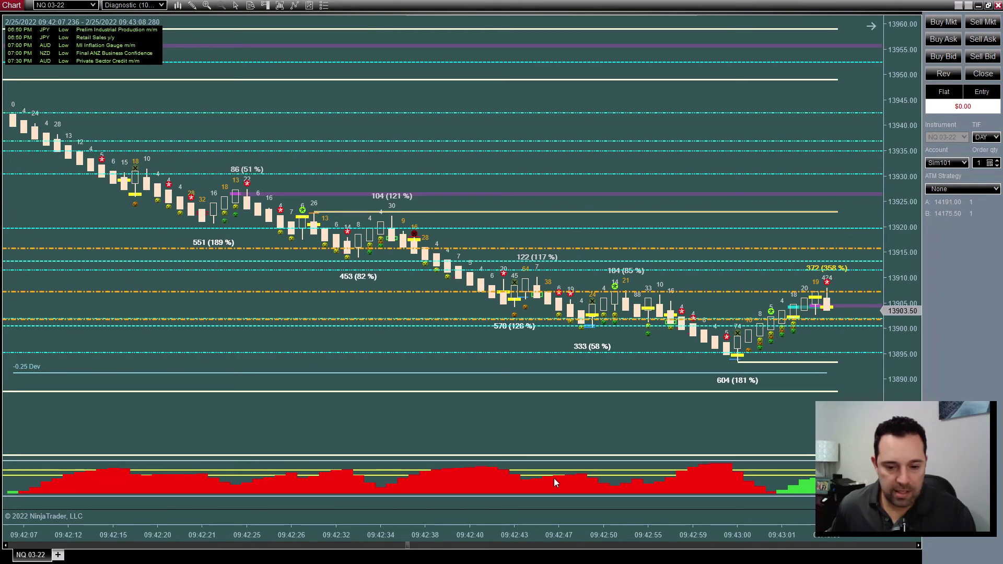
pyautogui.scroll(2, 215, 269)
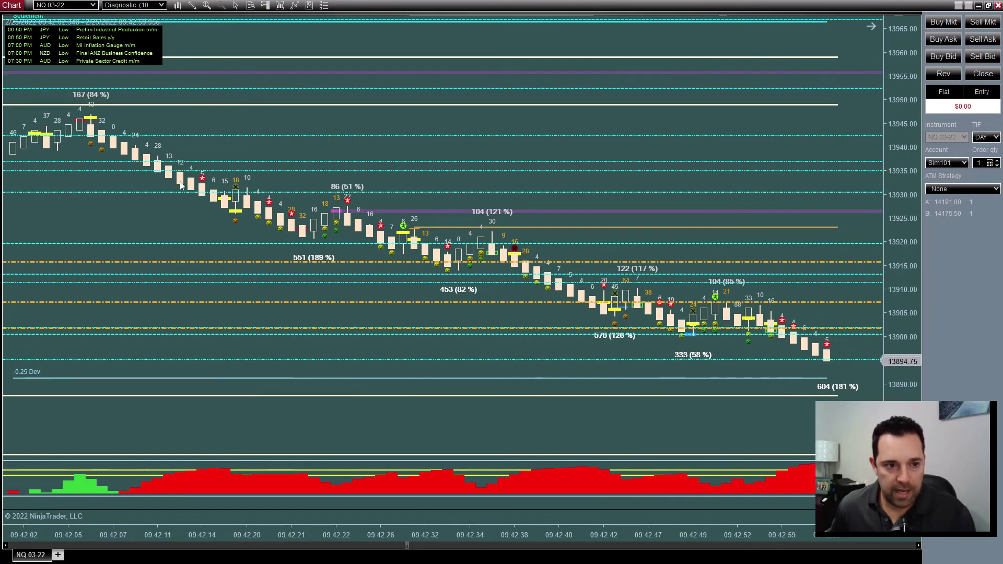
pyautogui.scroll(-1, 525, 391)
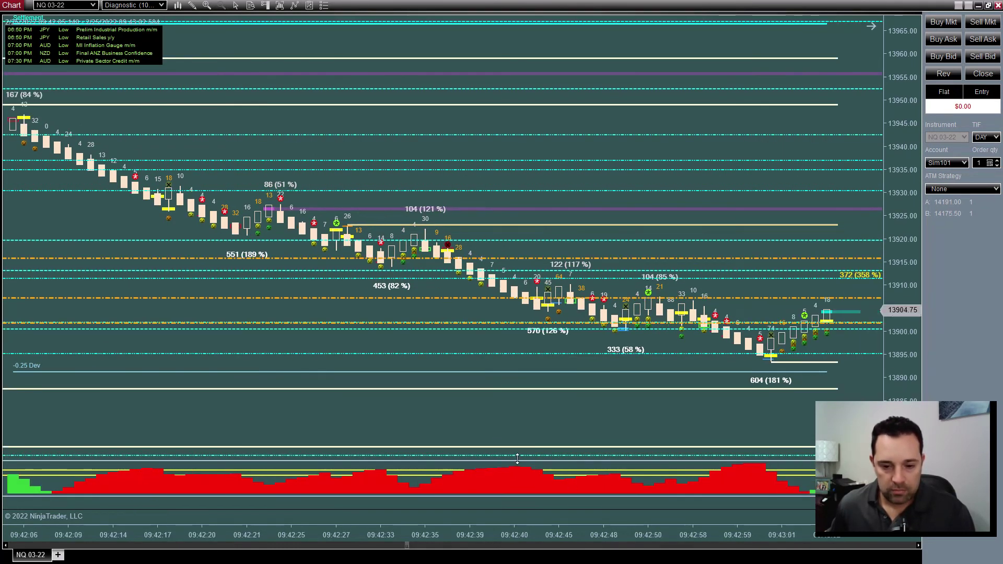
# Step: Enlarge the histogram panel, review bars back to 09:41:47, then switch to the Apex Investing website
pyautogui.moveTo(521, 458); pyautogui.dragTo(524, 415)
pyautogui.scroll(3, 548, 416)
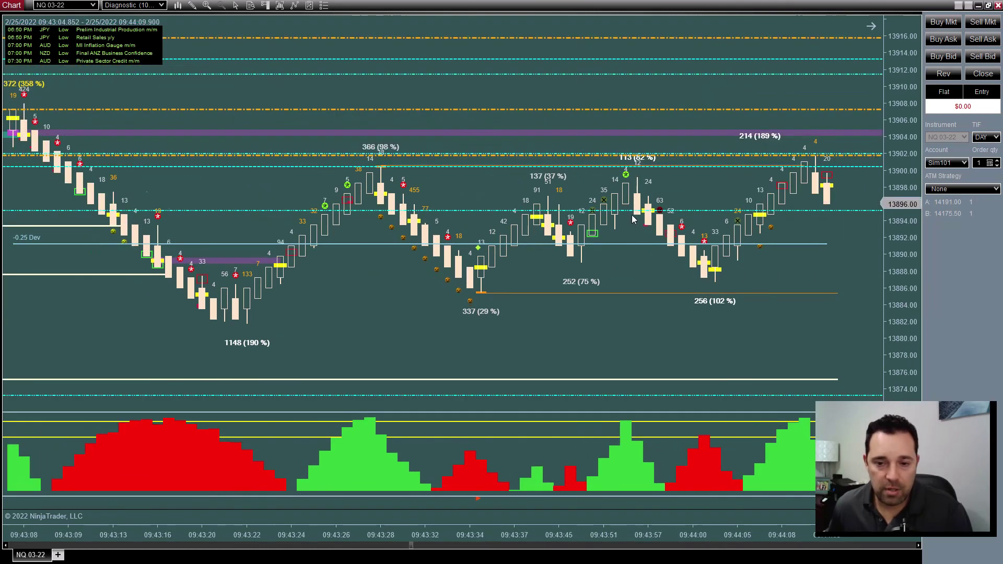
pyautogui.scroll(10, 523, 235)
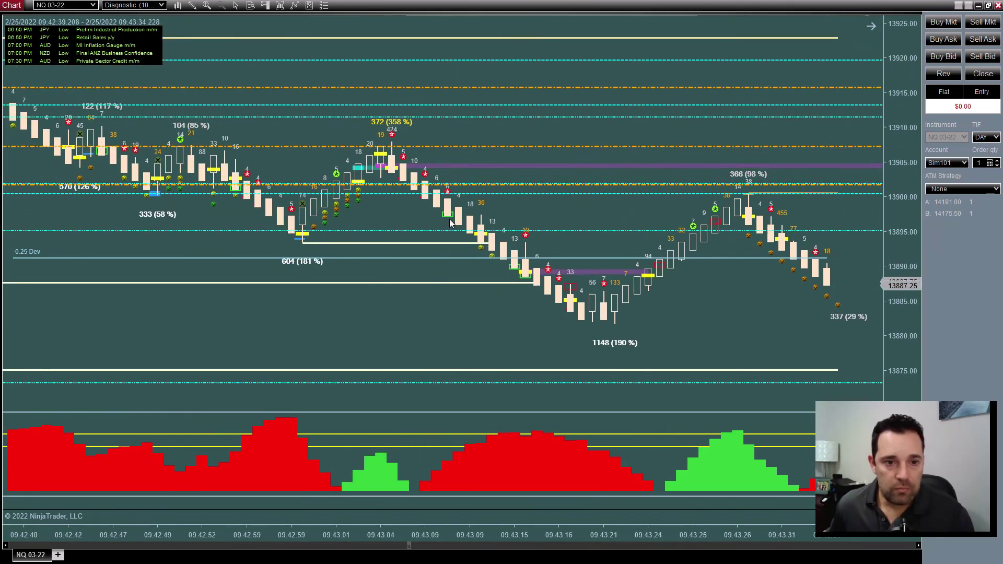
pyautogui.scroll(8, 455, 235)
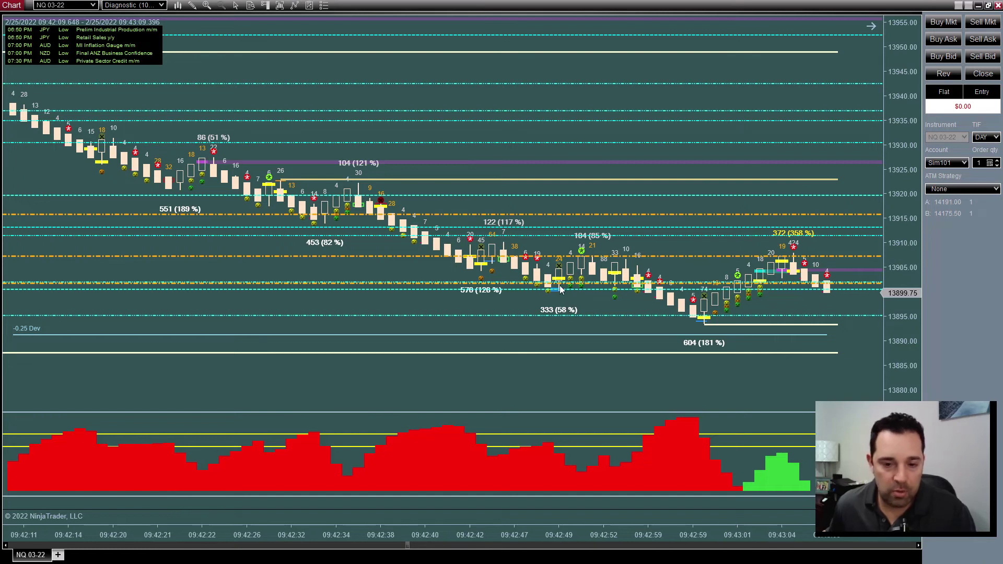
pyautogui.scroll(3, 556, 291)
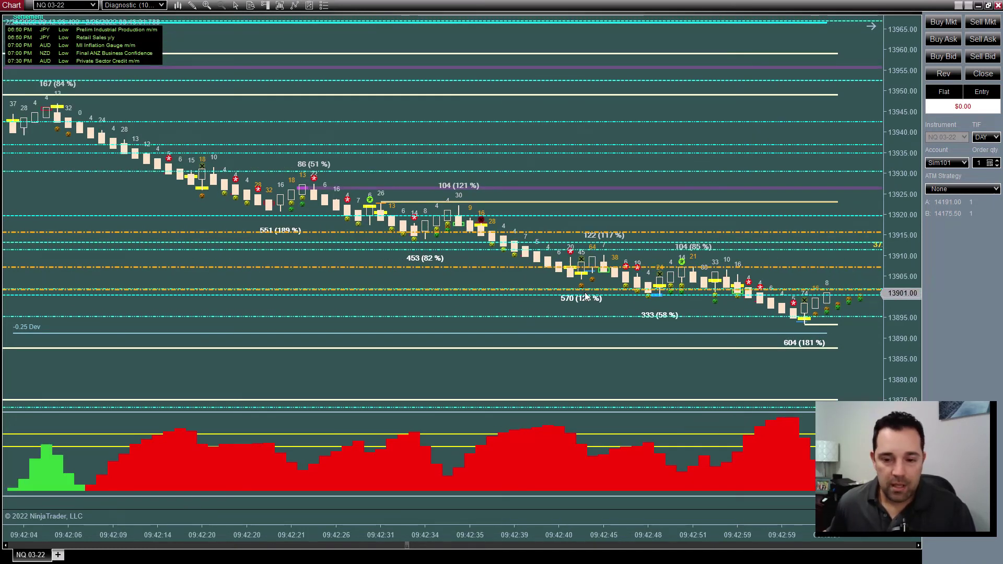
pyautogui.scroll(1, 585, 293)
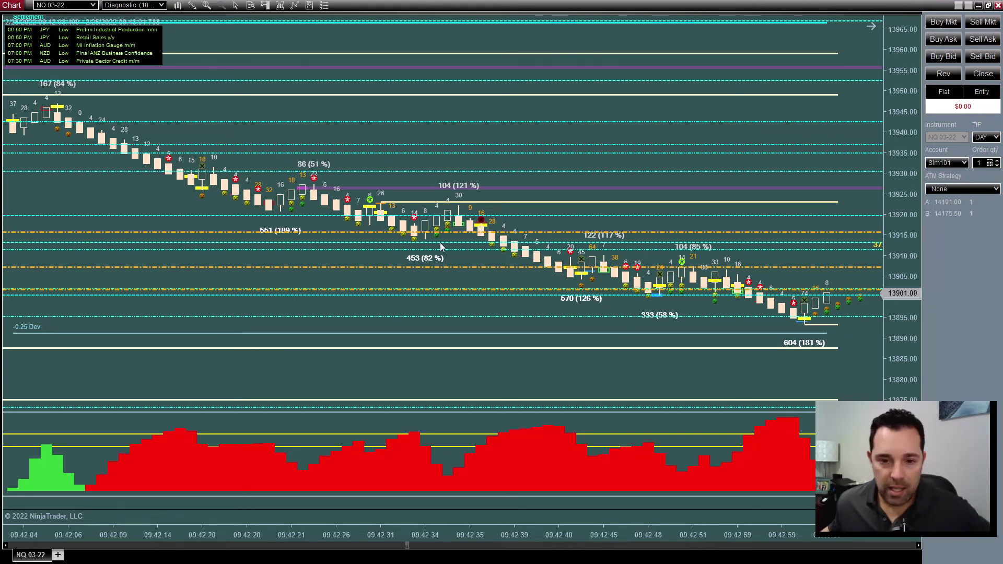
pyautogui.scroll(6, 415, 240)
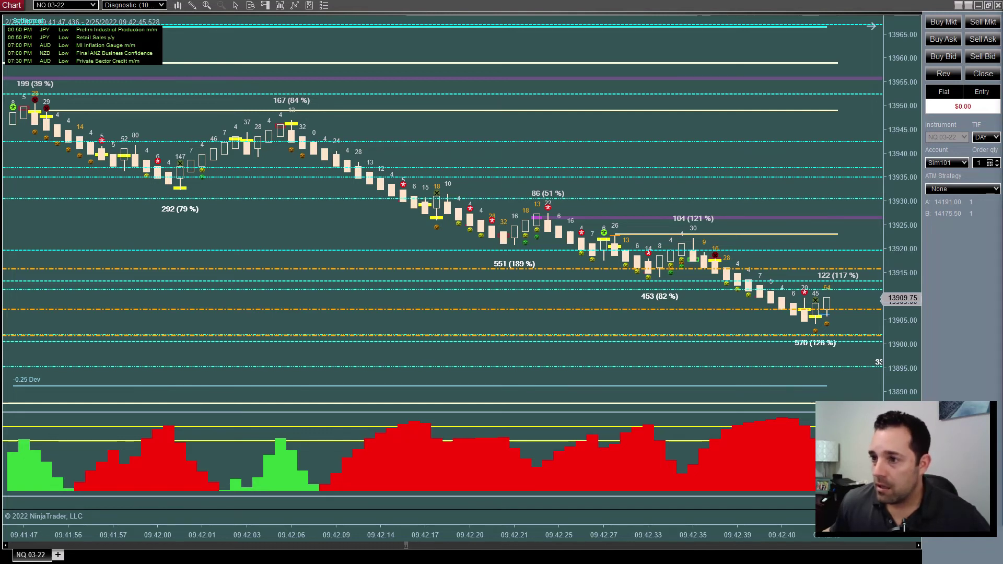
pyautogui.hotkey('alt', 'Tab')
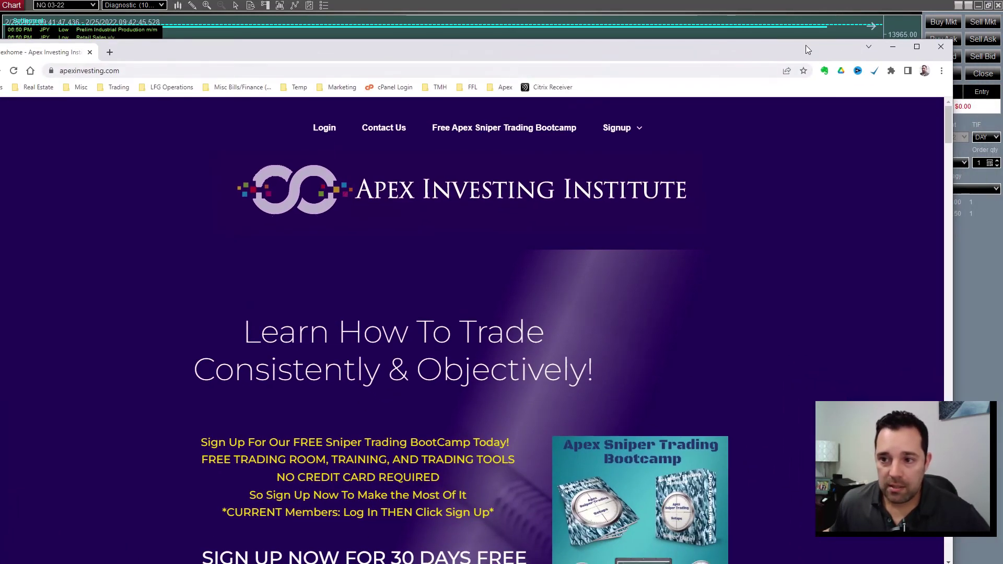
# Step: Maximize the Apex Investing homepage and browse its product tiles, returning to the top header
pyautogui.click(917, 47)
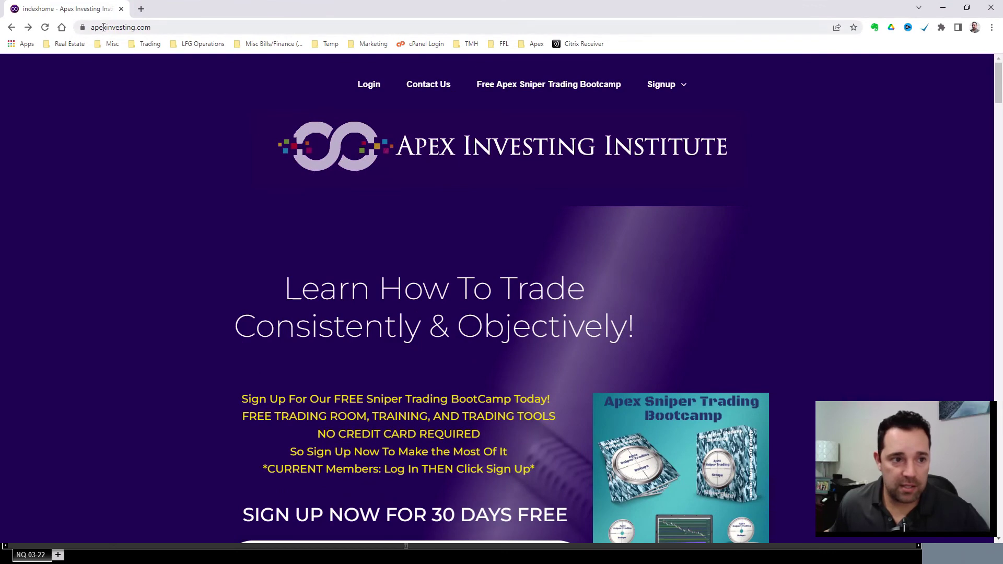
pyautogui.scroll(-8, 581, 241)
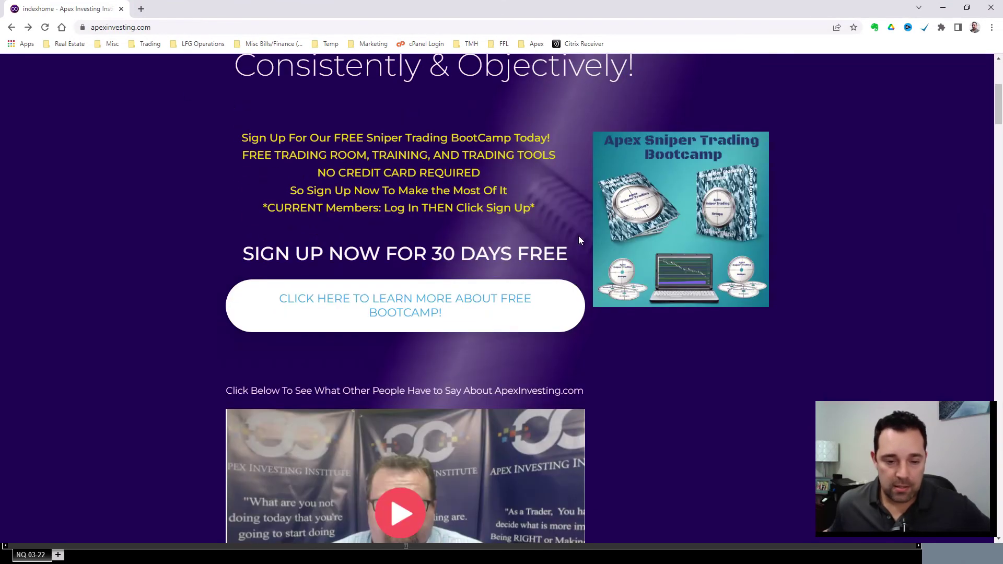
pyautogui.scroll(-20, 600, 244)
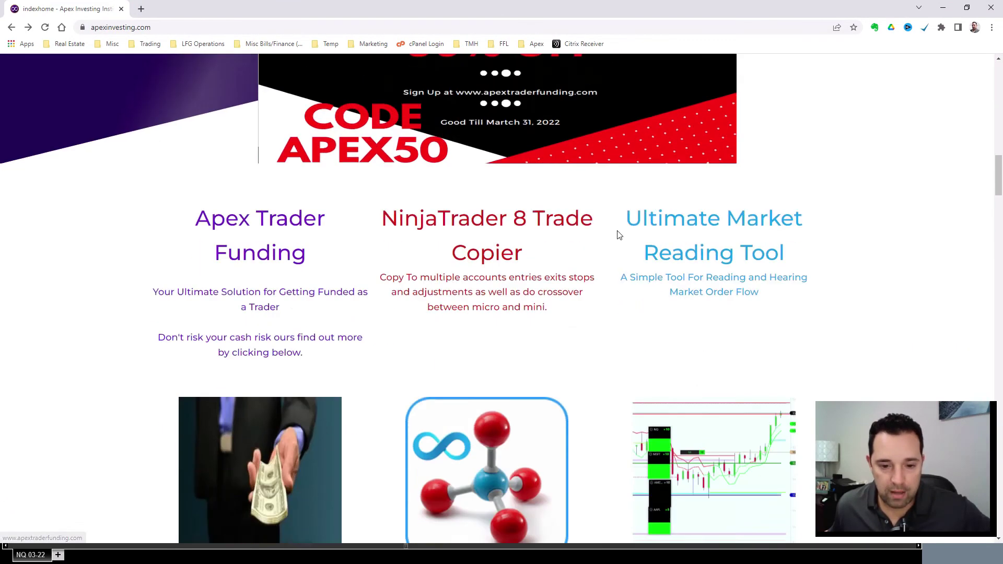
pyautogui.scroll(-20, 634, 202)
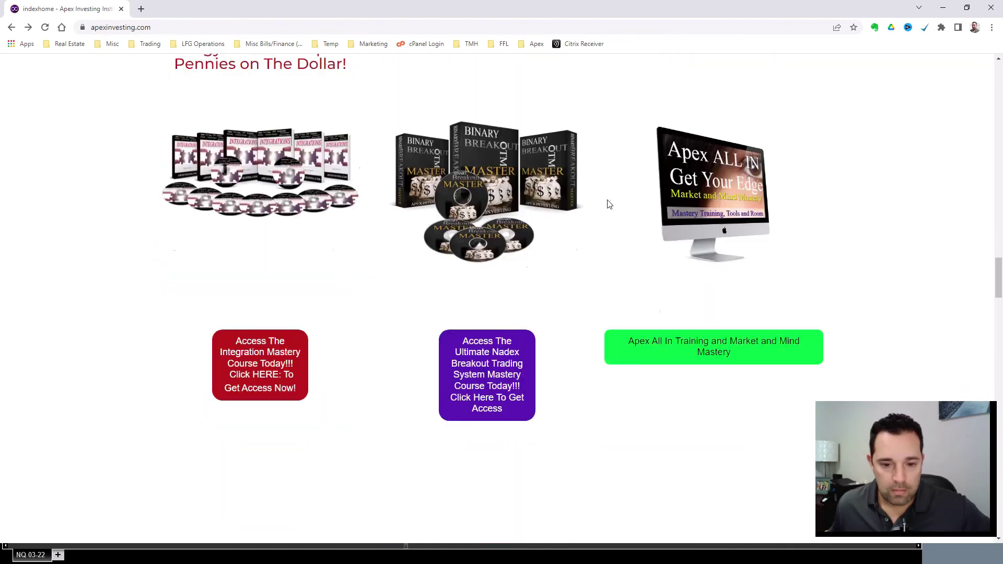
pyautogui.scroll(-5, 617, 210)
pyautogui.scroll(20, 618, 211)
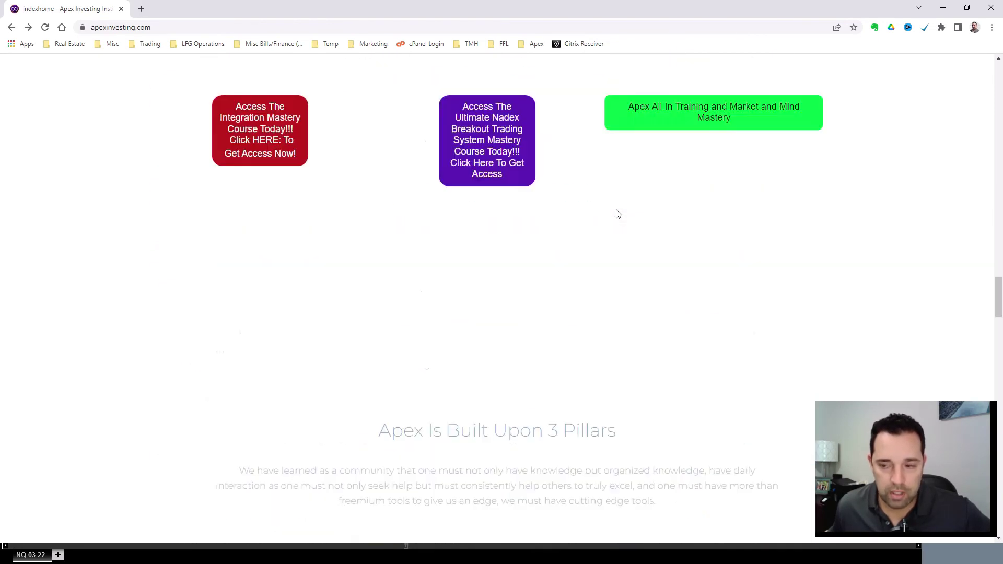
pyautogui.scroll(20, 618, 212)
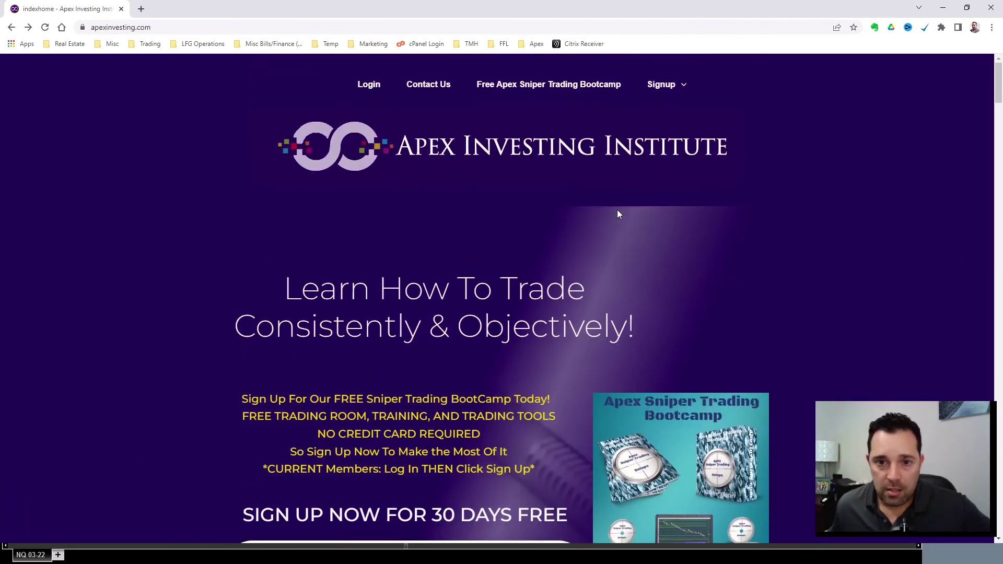
# Step: Open the free Sniper Trading Bootcamp page and highlight its '30 Days FREE' no-credit-card wording
pyautogui.click(544, 87)
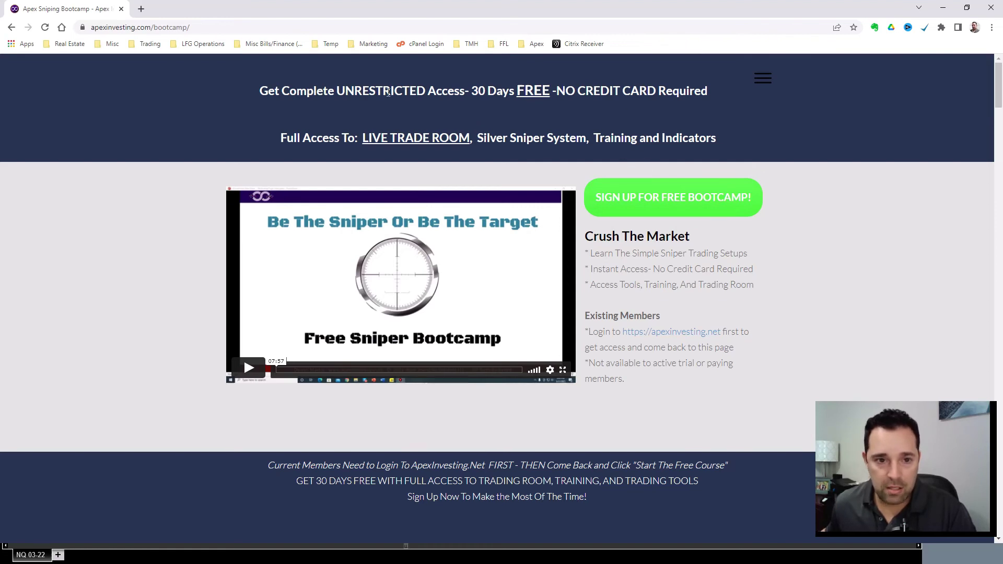
pyautogui.moveTo(464, 89); pyautogui.dragTo(703, 90)
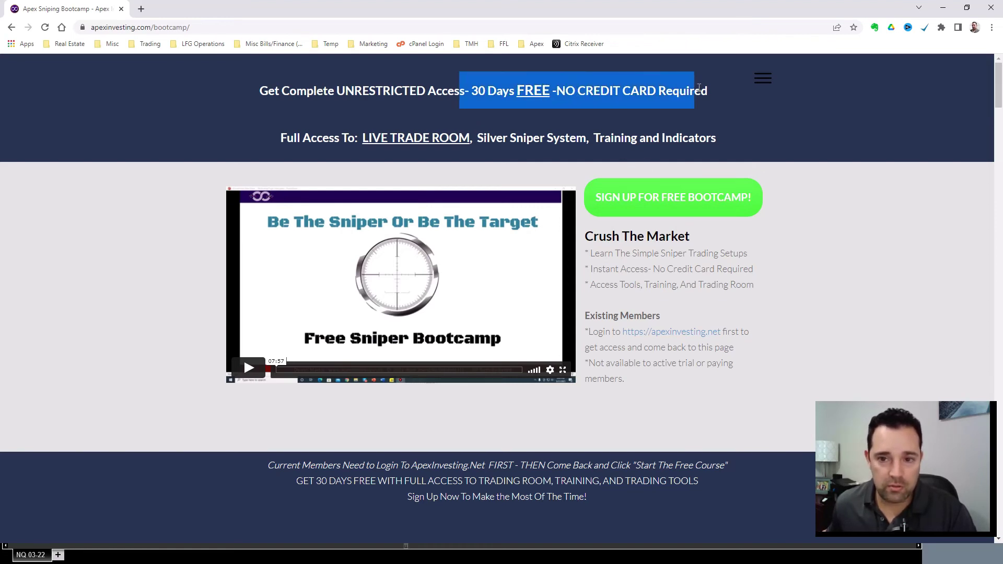
pyautogui.click(676, 107)
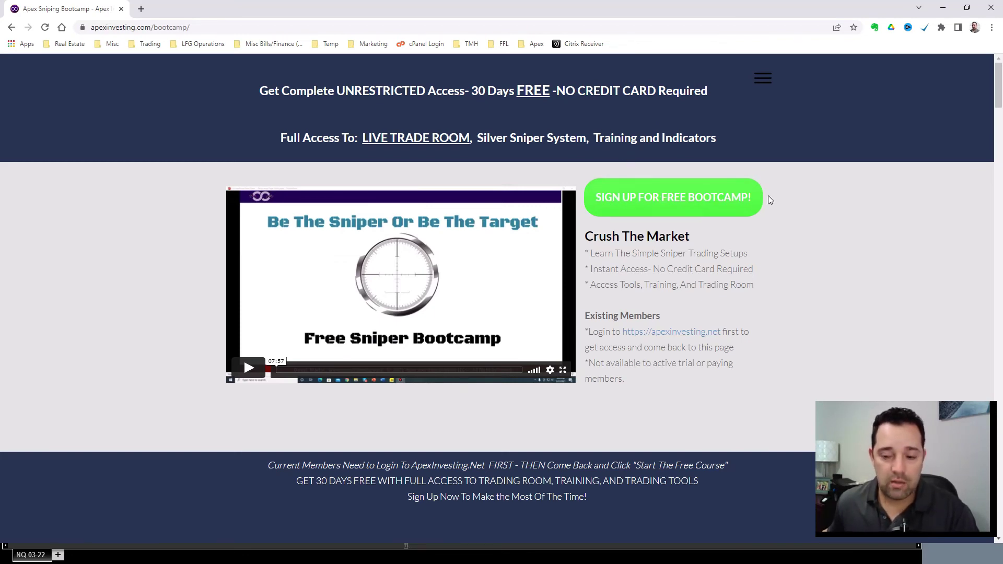
# Step: Read through the bootcamp page and start the free bootcamp sign-up
pyautogui.scroll(-4, 765, 198)
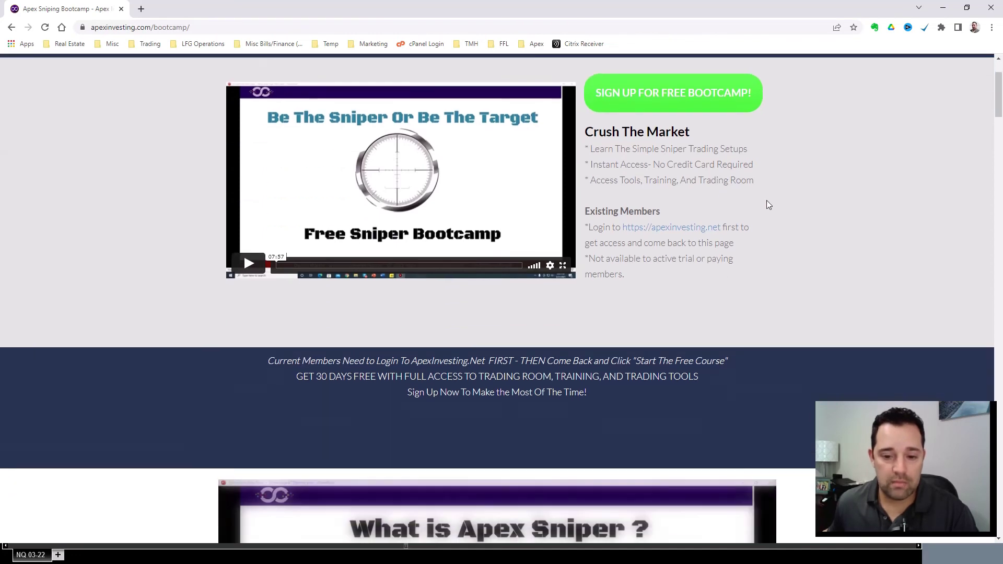
pyautogui.scroll(-1, 763, 201)
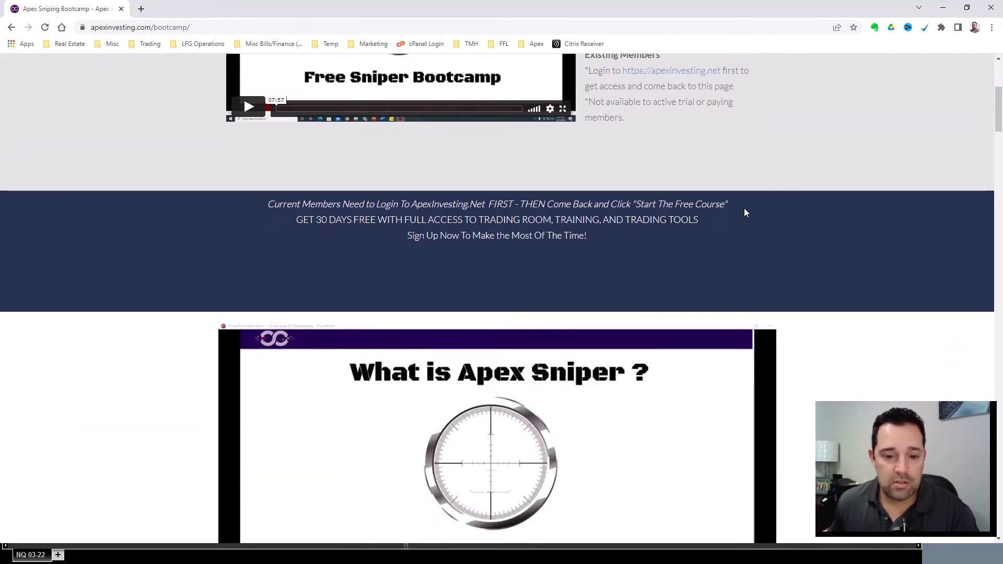
pyautogui.scroll(-6, 264, 287)
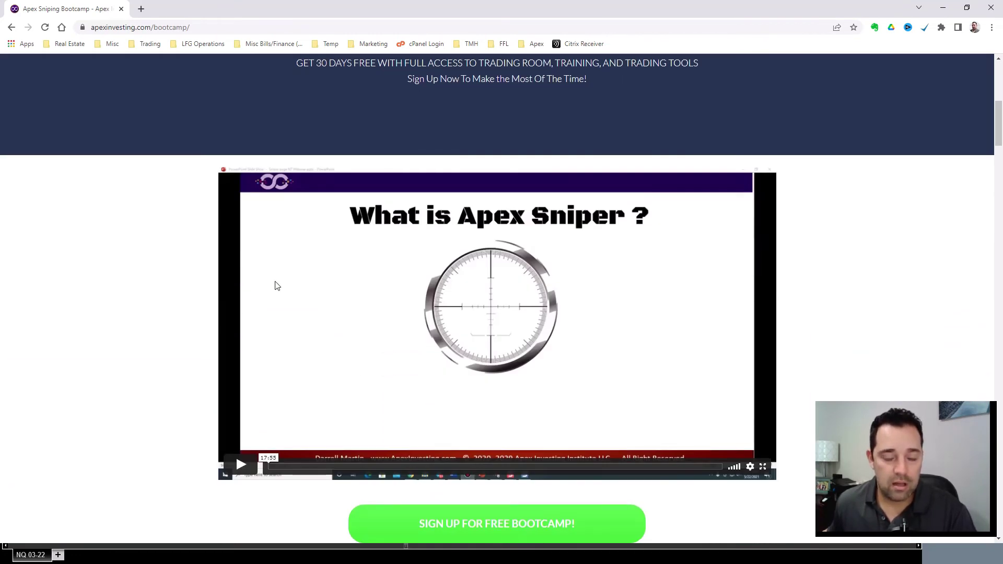
pyautogui.scroll(-6, 264, 296)
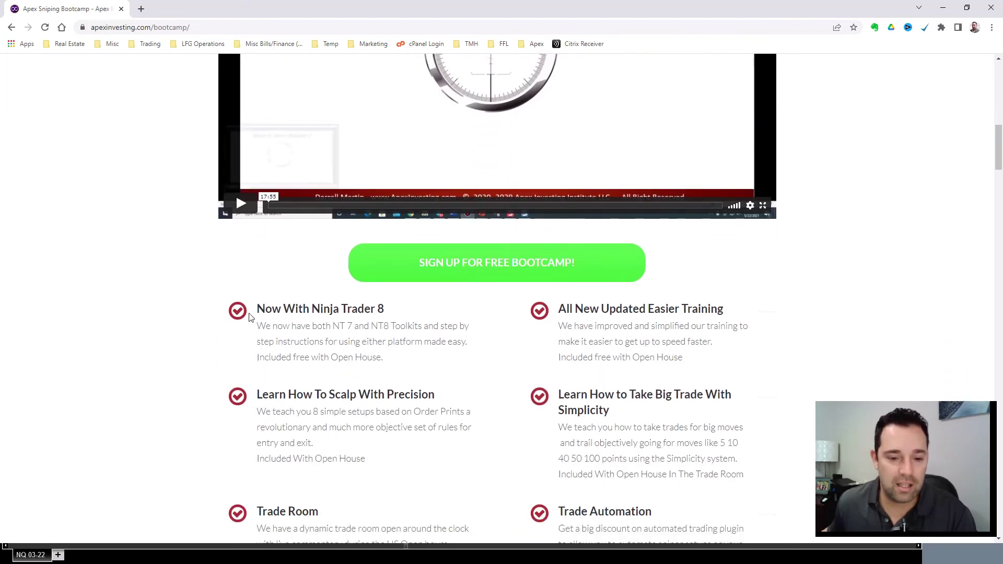
pyautogui.scroll(-9, 238, 292)
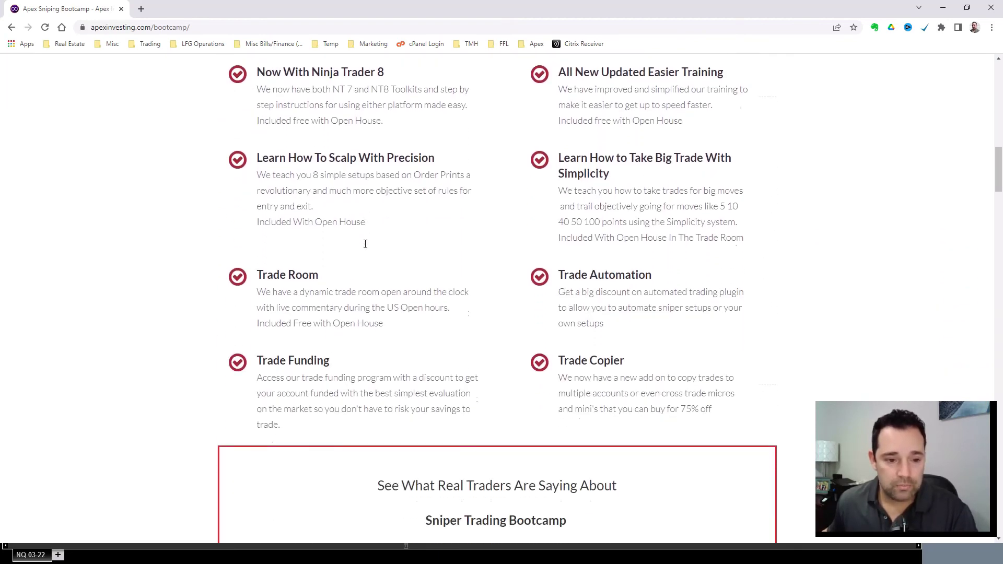
pyautogui.scroll(-12, 259, 248)
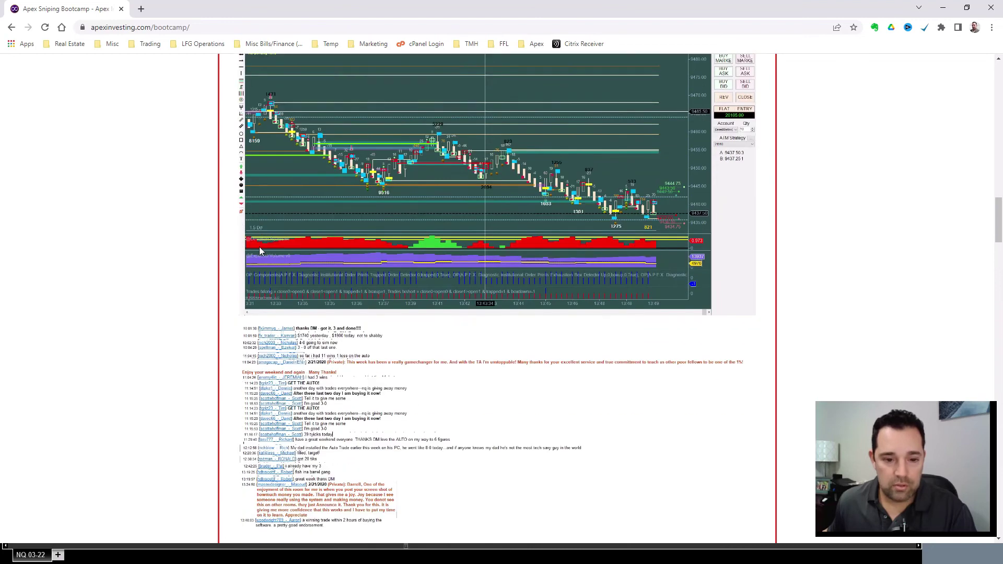
pyautogui.scroll(-10, 262, 255)
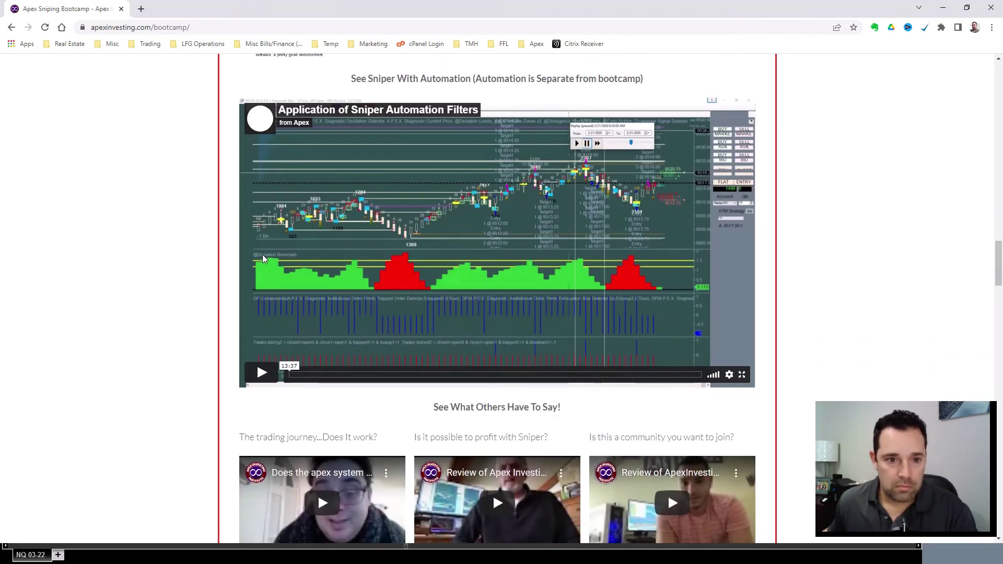
pyautogui.scroll(-15, 236, 277)
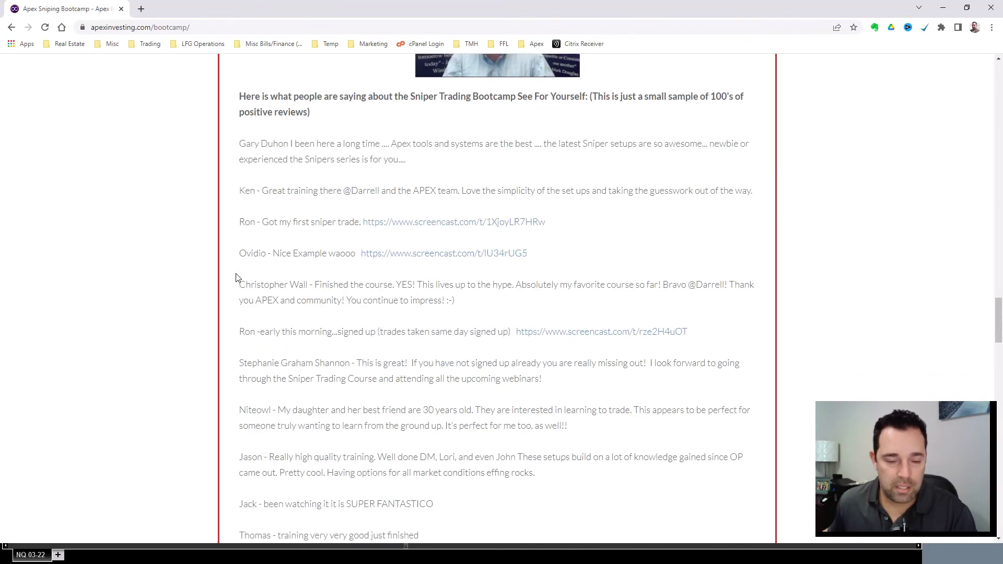
pyautogui.scroll(-20, 236, 277)
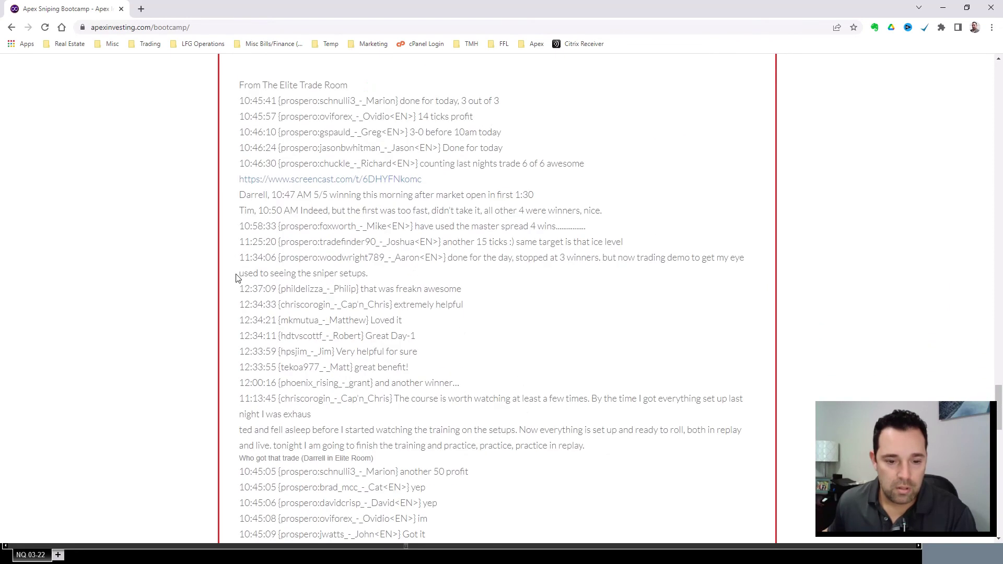
pyautogui.scroll(1, 435, 290)
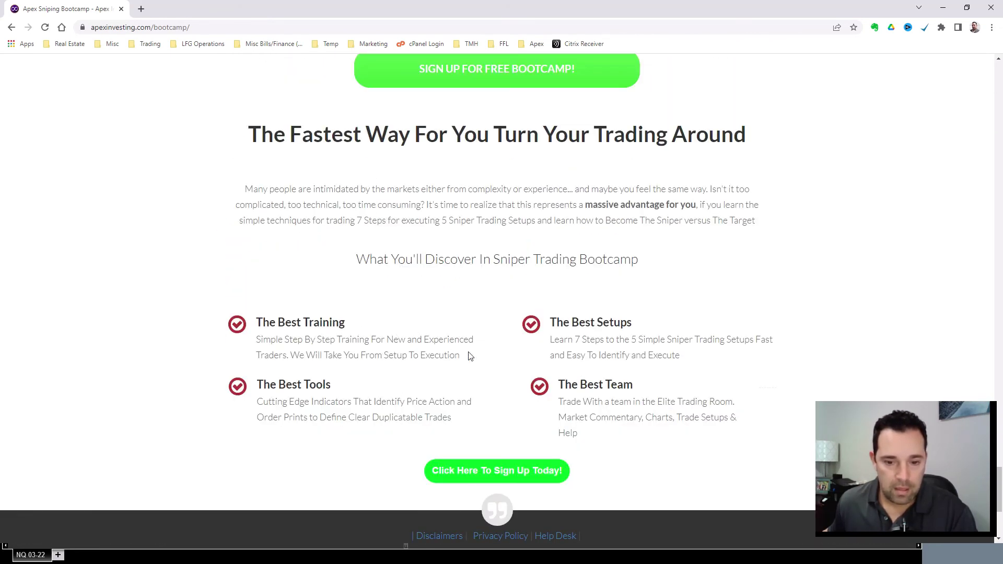
pyautogui.scroll(20, 469, 356)
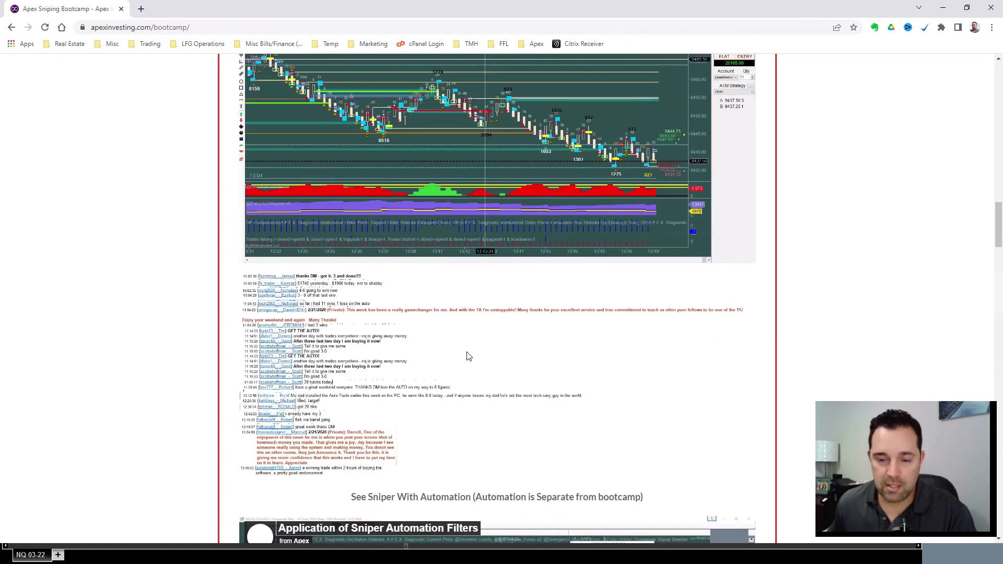
pyautogui.scroll(15, 465, 350)
pyautogui.scroll(-6, 460, 354)
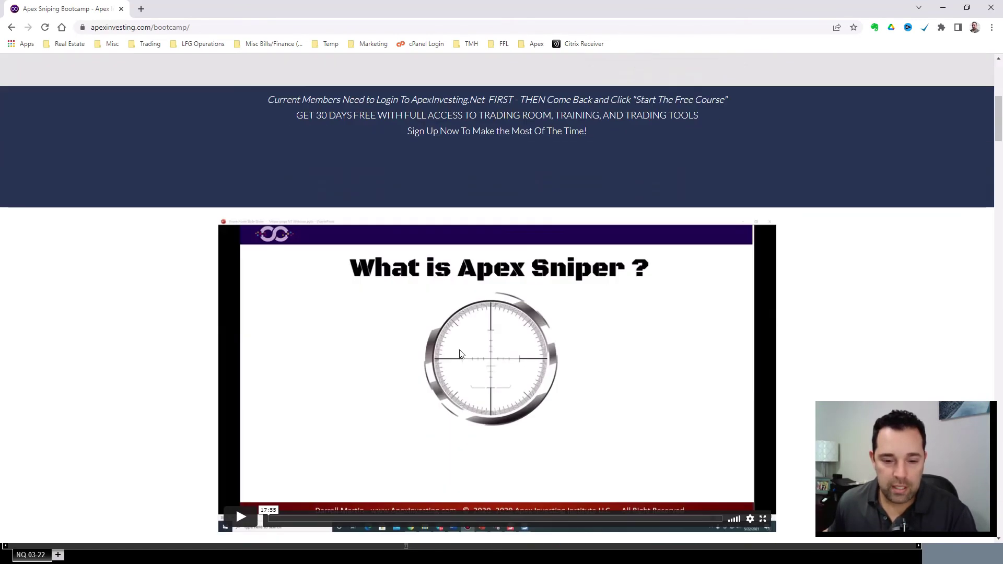
pyautogui.scroll(-3, 460, 354)
pyautogui.scroll(10, 444, 263)
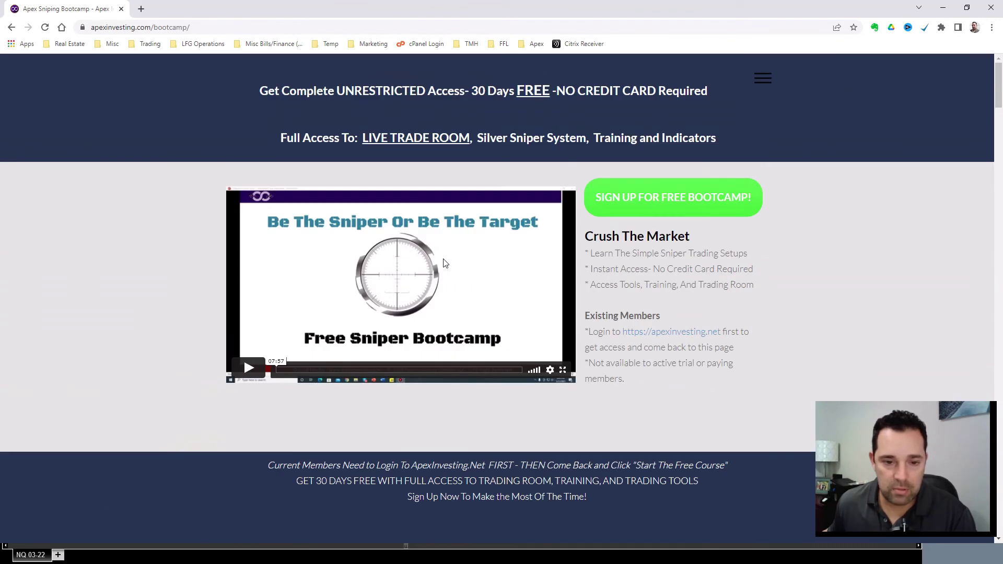
pyautogui.click(609, 198)
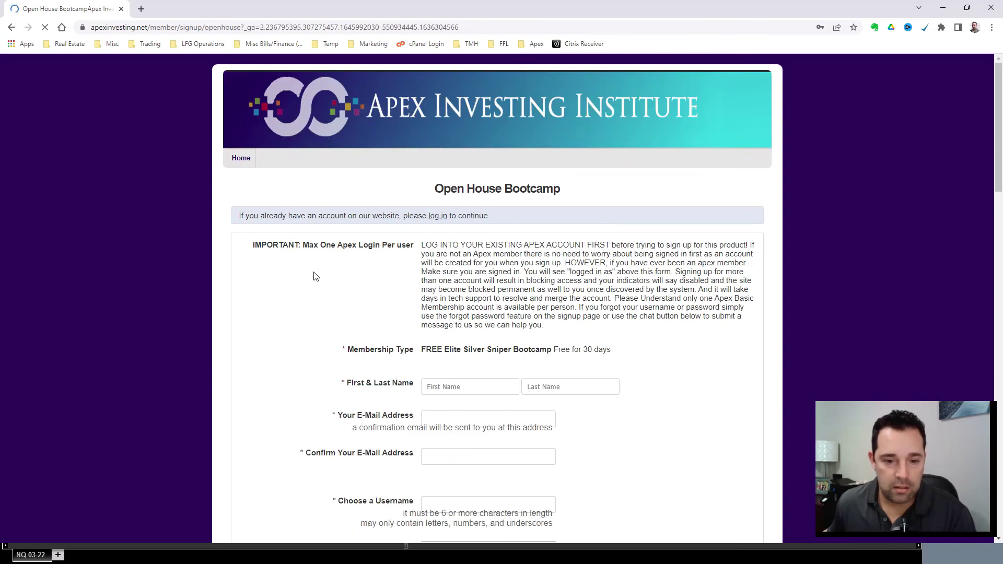
# Step: Look over the Open House Bootcamp form, then shrink Chrome and return to the NinjaTrader chart
pyautogui.scroll(-5, 316, 276)
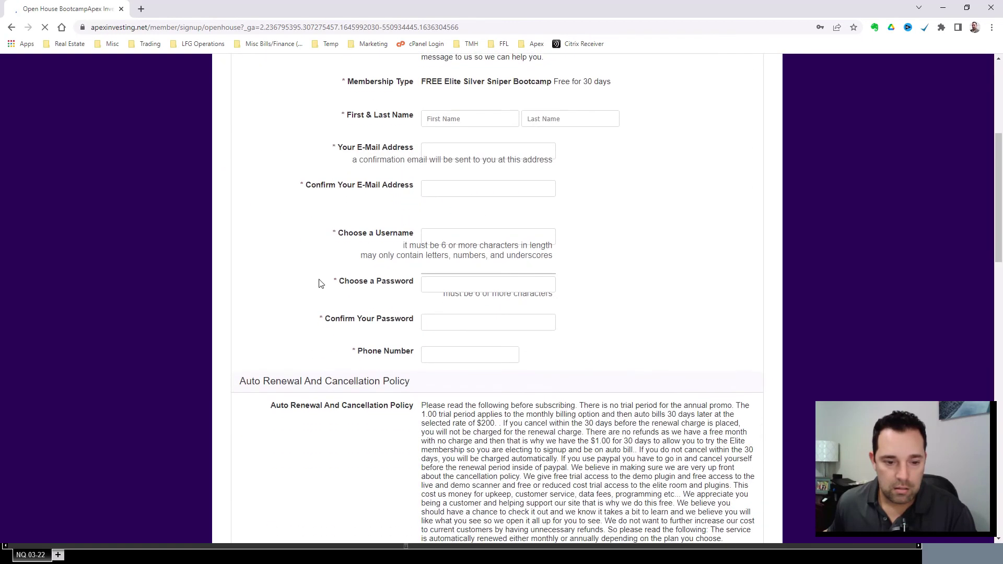
pyautogui.scroll(-8, 260, 317)
pyautogui.scroll(-3, 253, 326)
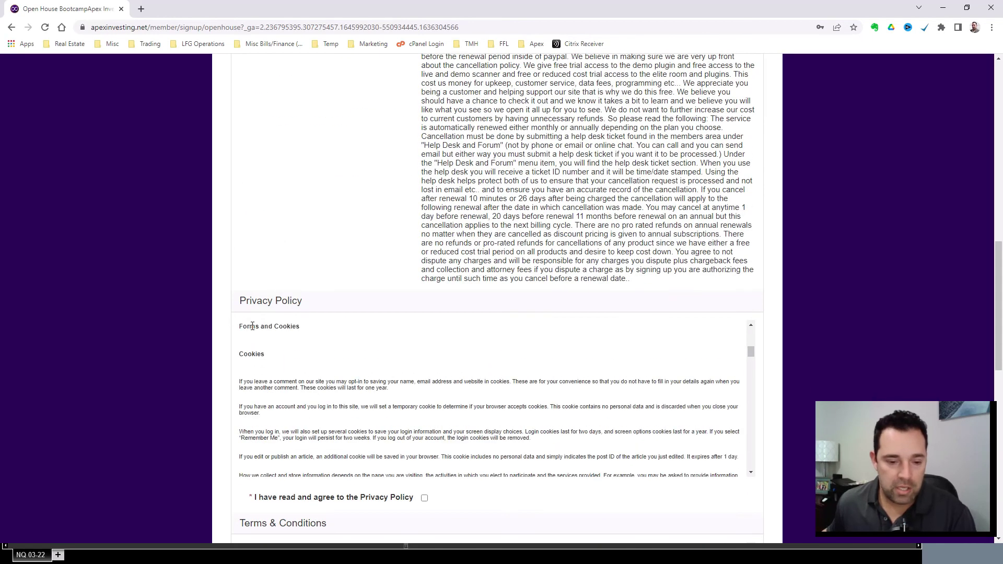
pyautogui.scroll(15, 621, 237)
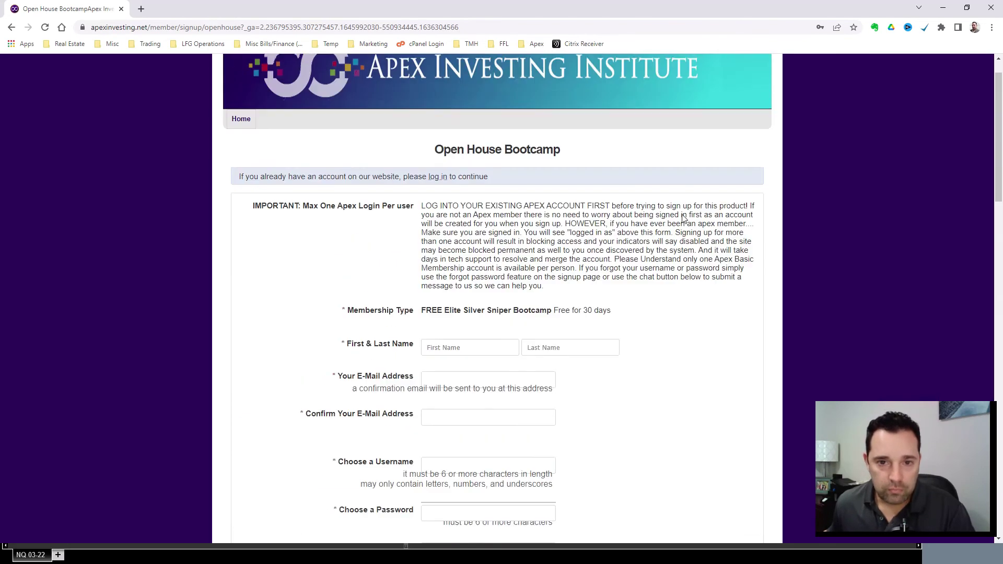
pyautogui.moveTo(432, 196); pyautogui.dragTo(575, 192)
pyautogui.click(583, 192)
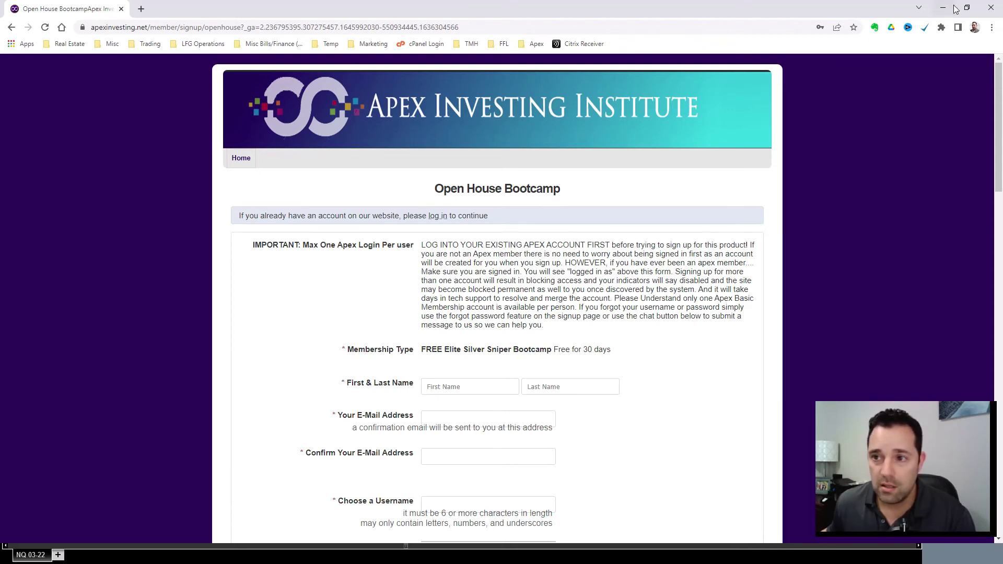
pyautogui.moveTo(880, 12); pyautogui.dragTo(1002, 43)
pyautogui.hotkey('alt', 'Tab')
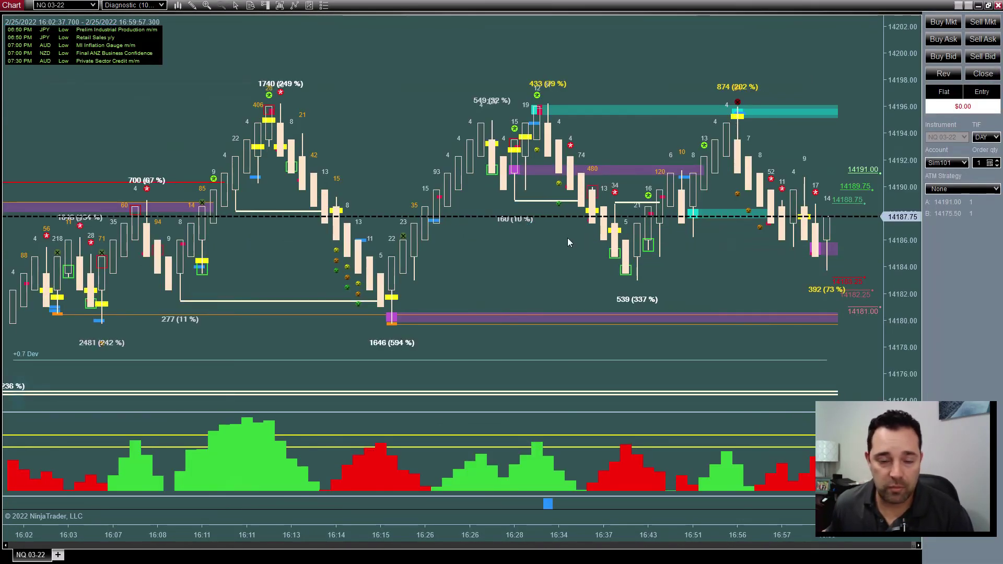
# Step: Review earlier NQ 03-22 order flow with a taller price panel and shorter indicator panel
pyautogui.scroll(3, 569, 236)
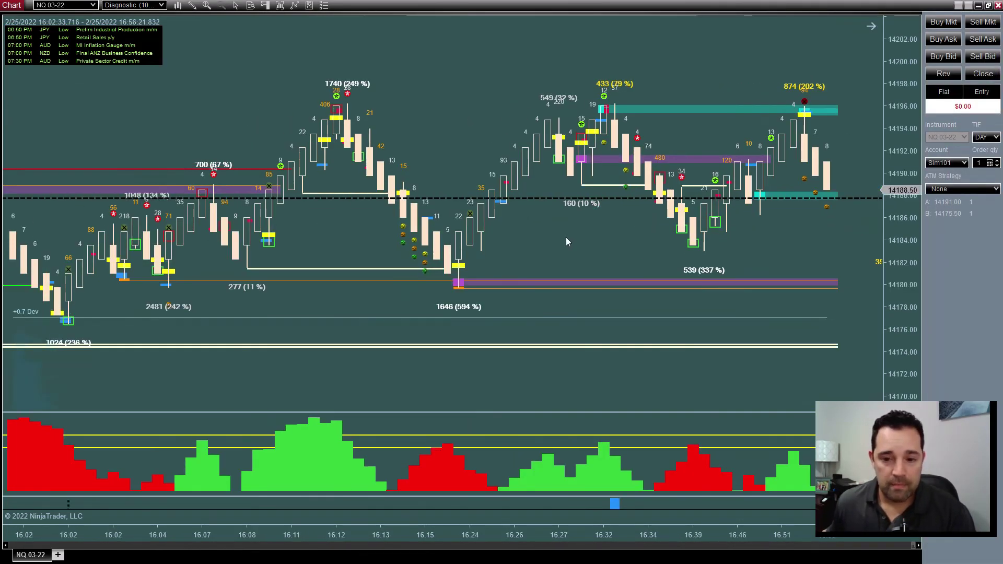
pyautogui.scroll(-3, 566, 238)
pyautogui.scroll(5, 559, 245)
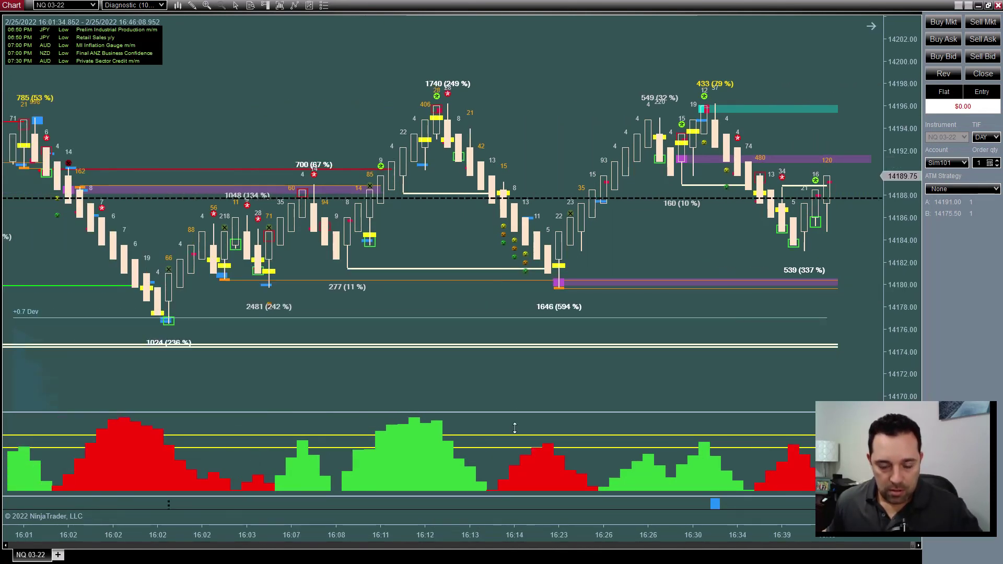
pyautogui.moveTo(515, 428); pyautogui.dragTo(515, 481)
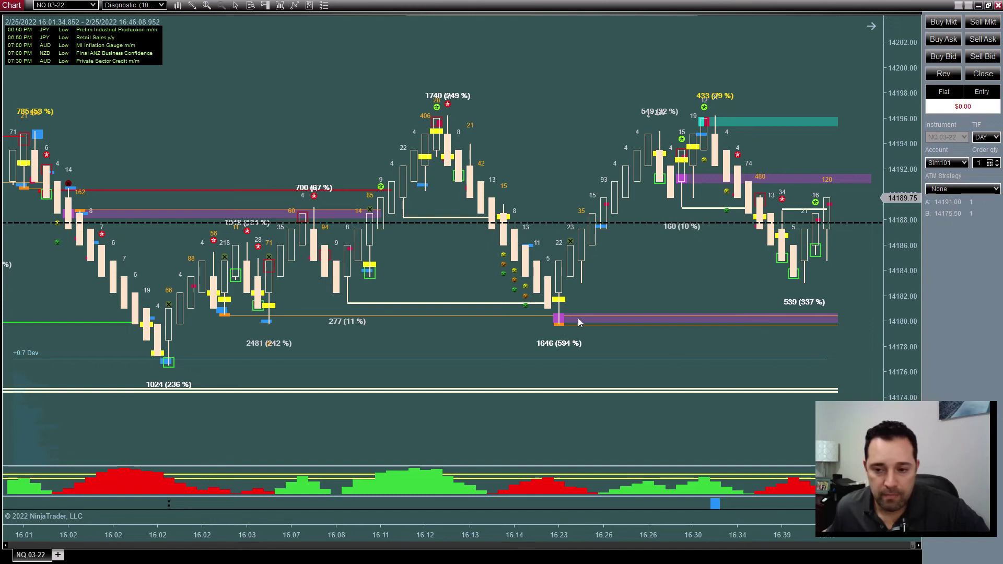
pyautogui.scroll(-10, 616, 252)
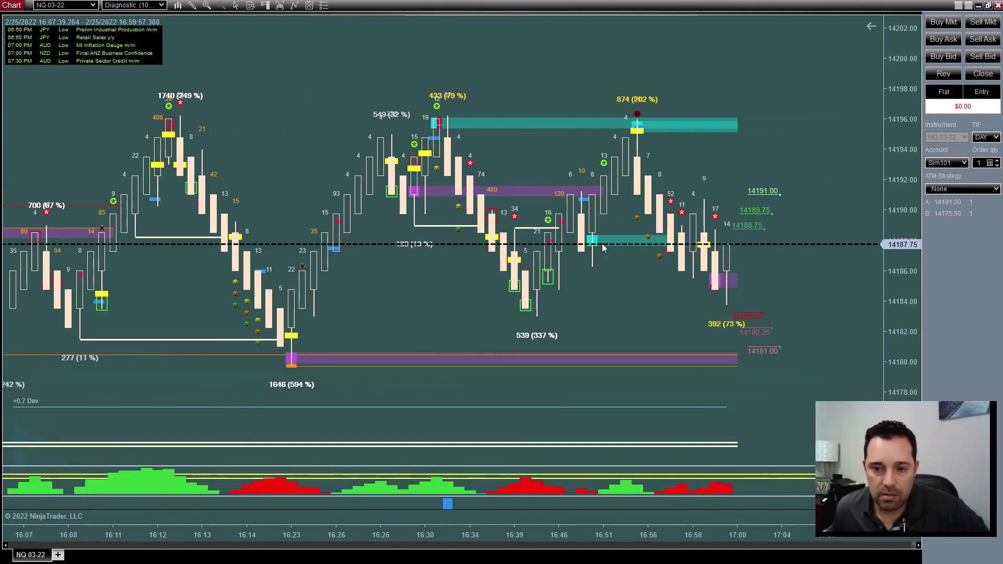
pyautogui.scroll(13, 602, 247)
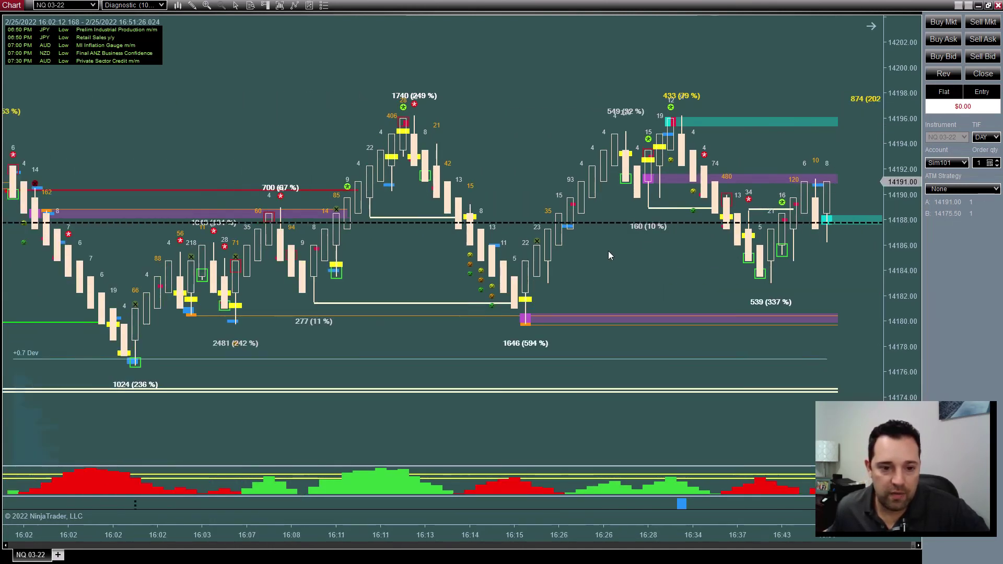
pyautogui.scroll(5, 612, 255)
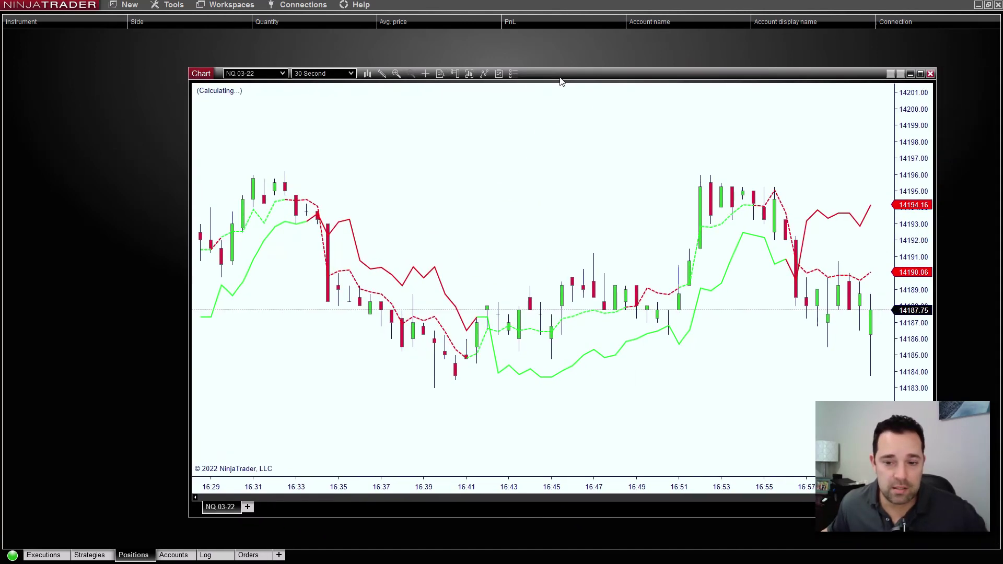
# Step: Shift the 30 Second NQ 03-22 chart window left onto the screen and narrow its width
pyautogui.moveTo(561, 81); pyautogui.dragTo(483, 52)
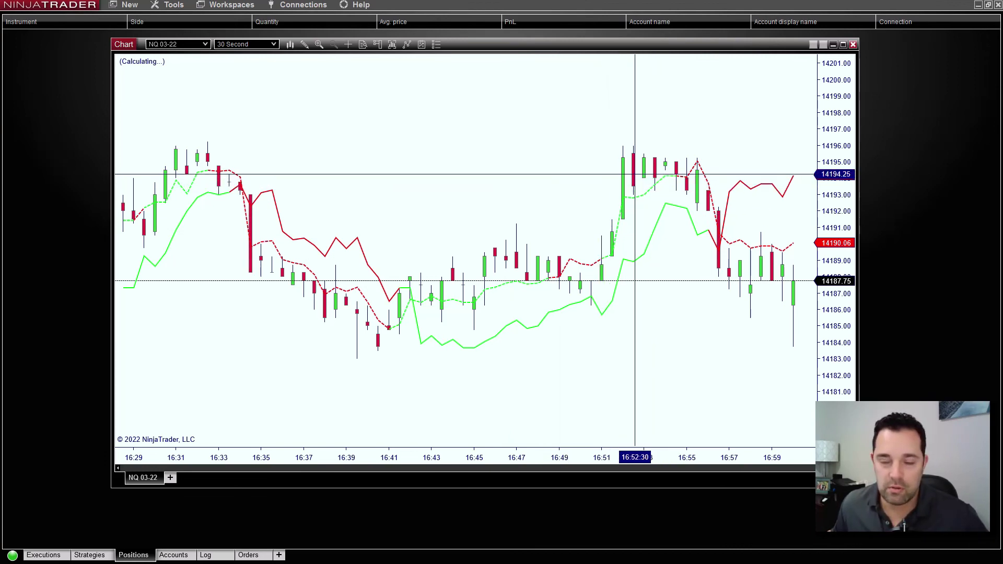
pyautogui.moveTo(677, 43); pyautogui.dragTo(623, 44)
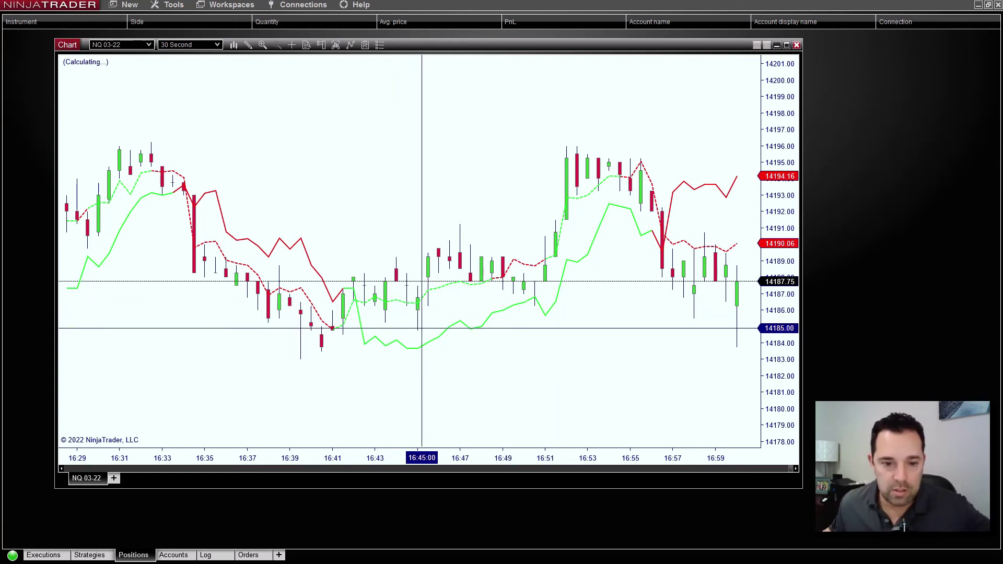
pyautogui.scroll(4, 437, 302)
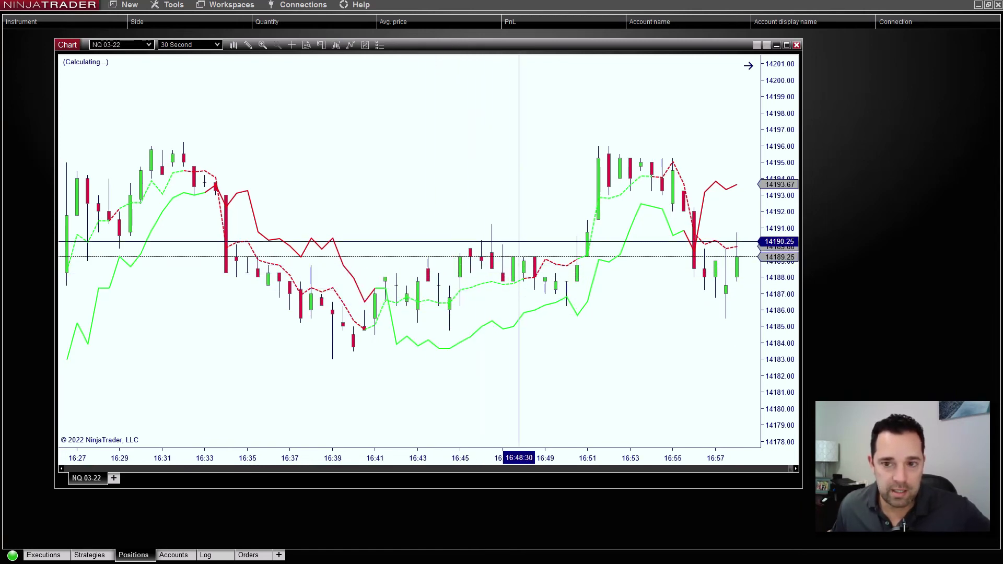
pyautogui.scroll(10, 432, 287)
pyautogui.scroll(6, 437, 287)
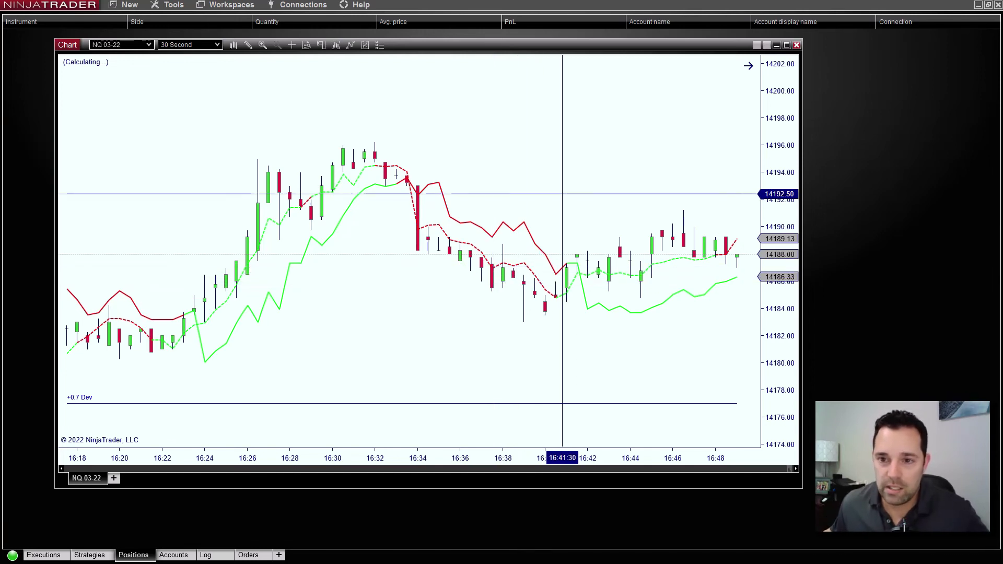
pyautogui.moveTo(577, 47); pyautogui.dragTo(548, 42)
pyautogui.moveTo(771, 126); pyautogui.dragTo(714, 126)
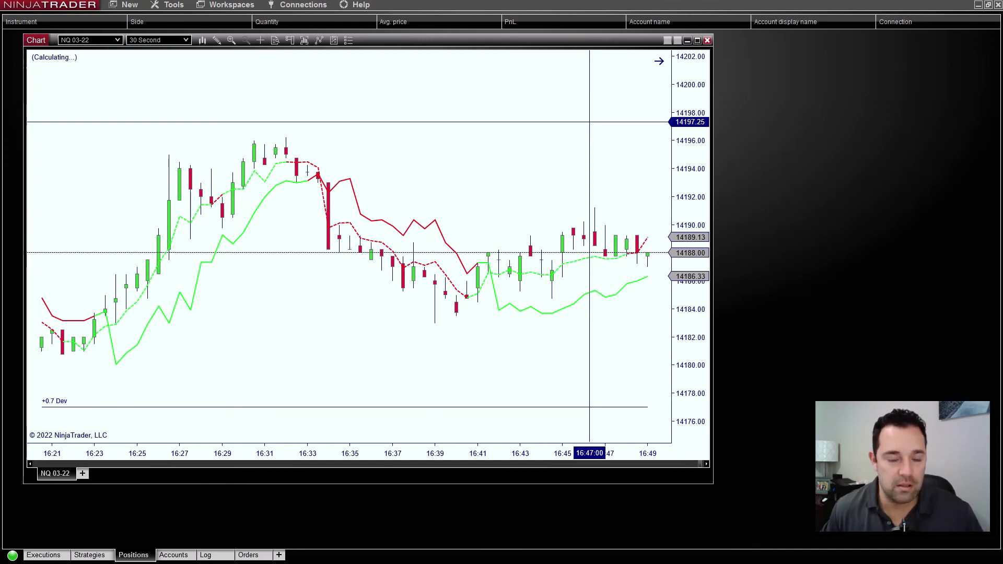
pyautogui.scroll(6, 589, 122)
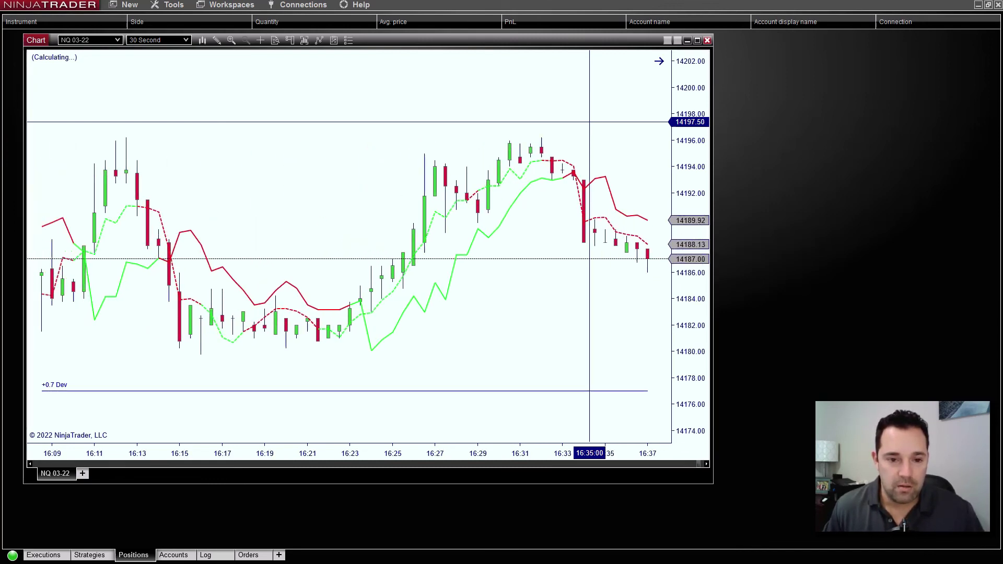
pyautogui.scroll(1, 589, 121)
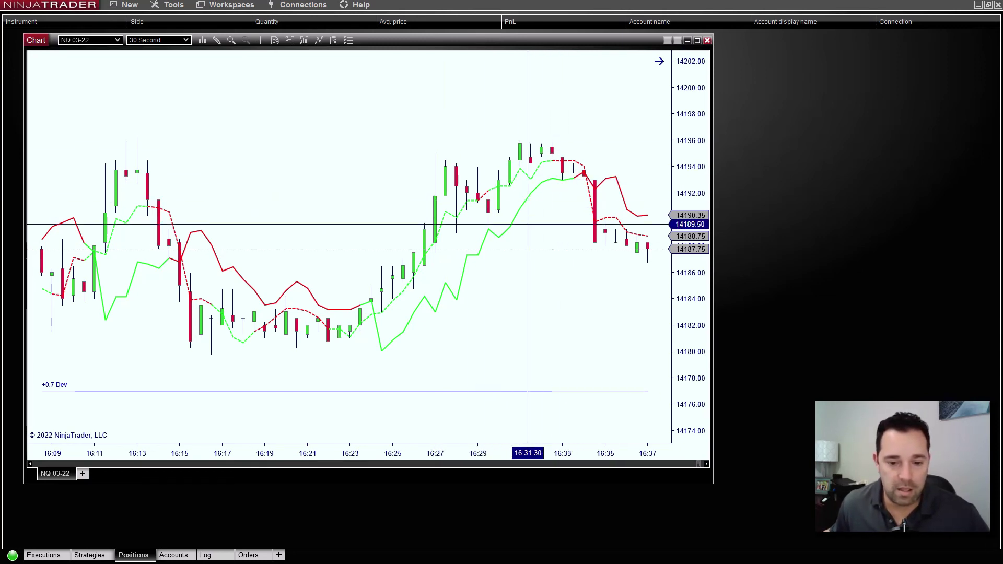
pyautogui.scroll(10, 497, 403)
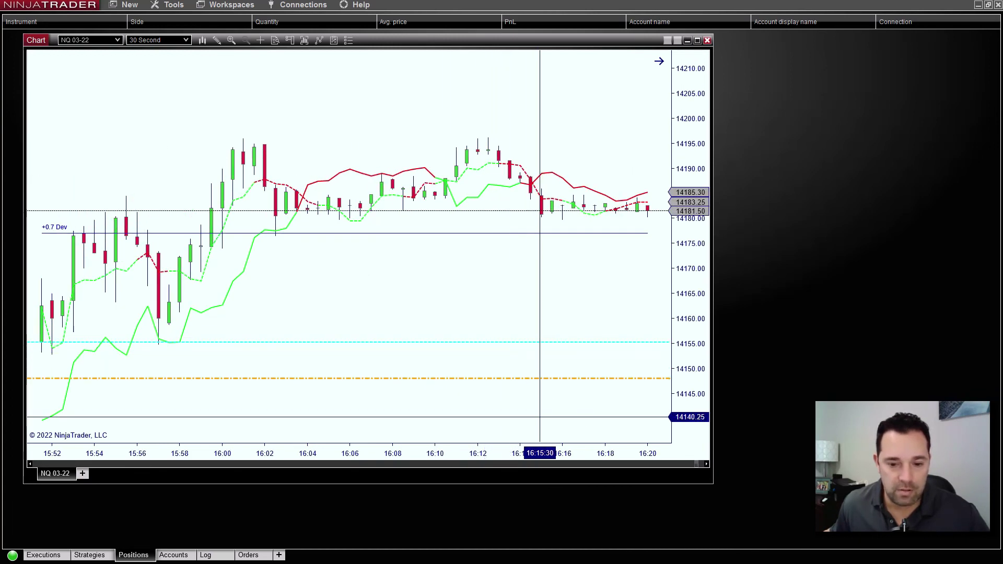
pyautogui.moveTo(695, 461); pyautogui.dragTo(643, 465)
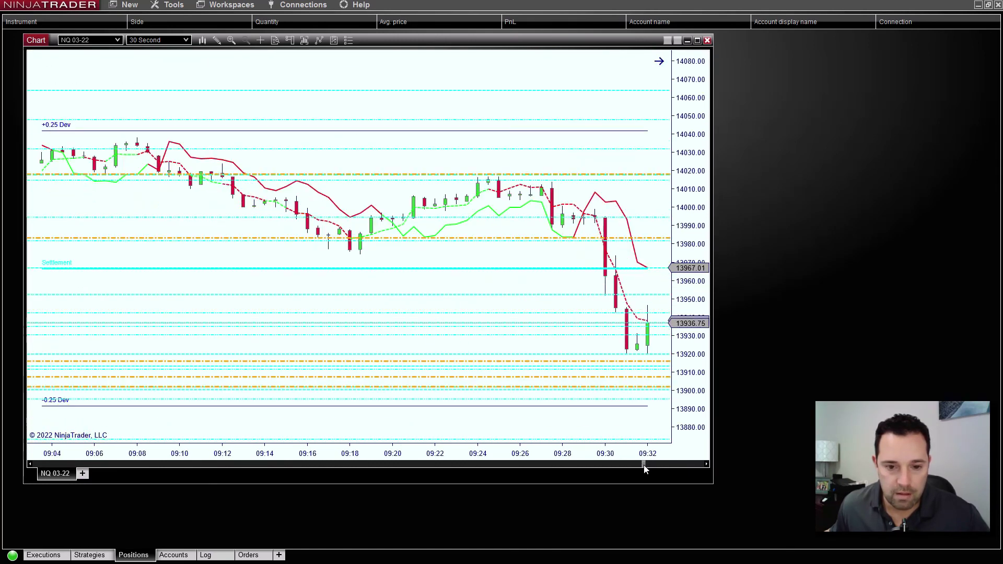
pyautogui.scroll(-10, 500, 377)
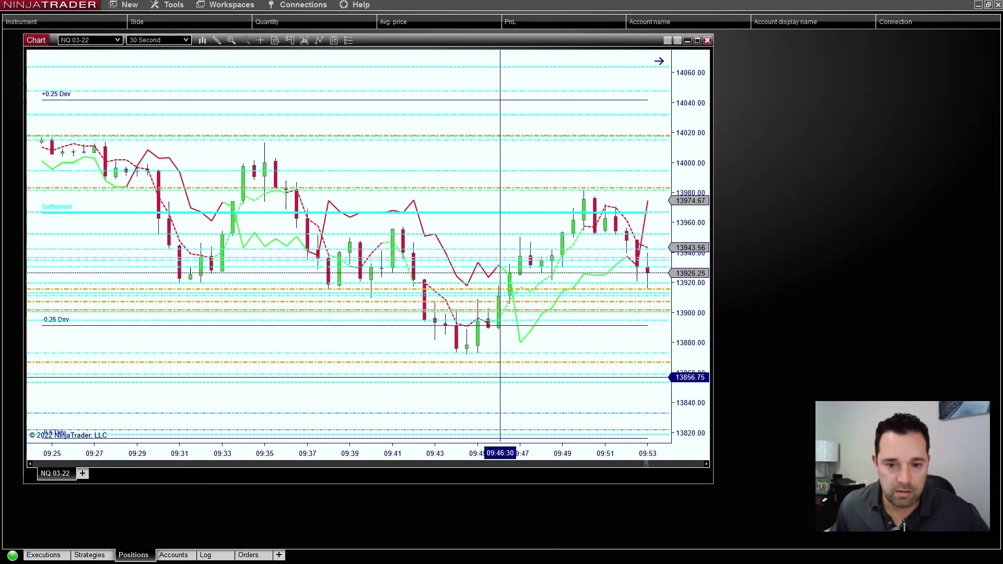
pyautogui.scroll(-5, 461, 314)
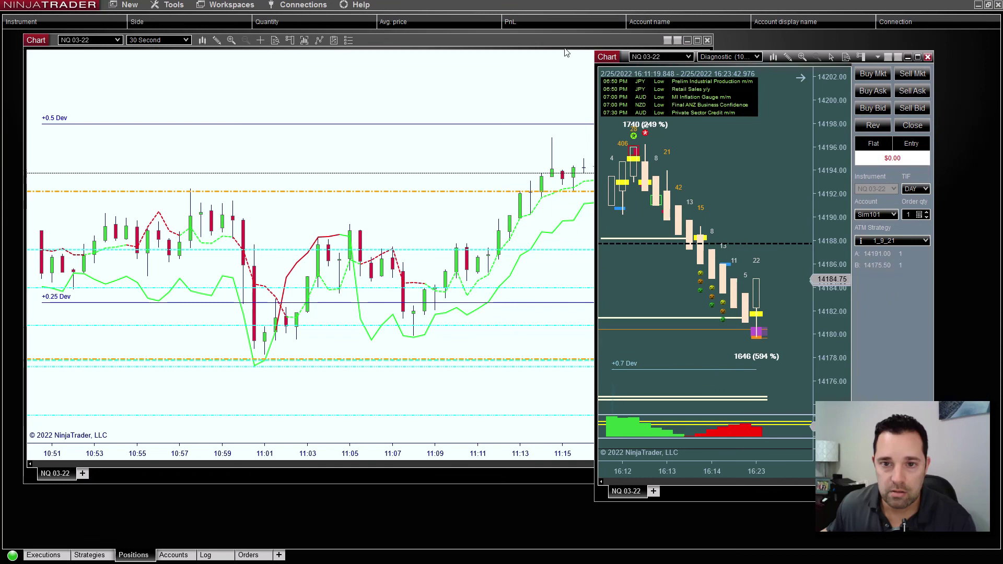
# Step: Snap the order-flow chart window to the right half of the screen and dismiss Snap Assist
pyautogui.moveTo(564, 41); pyautogui.dragTo(378, 46)
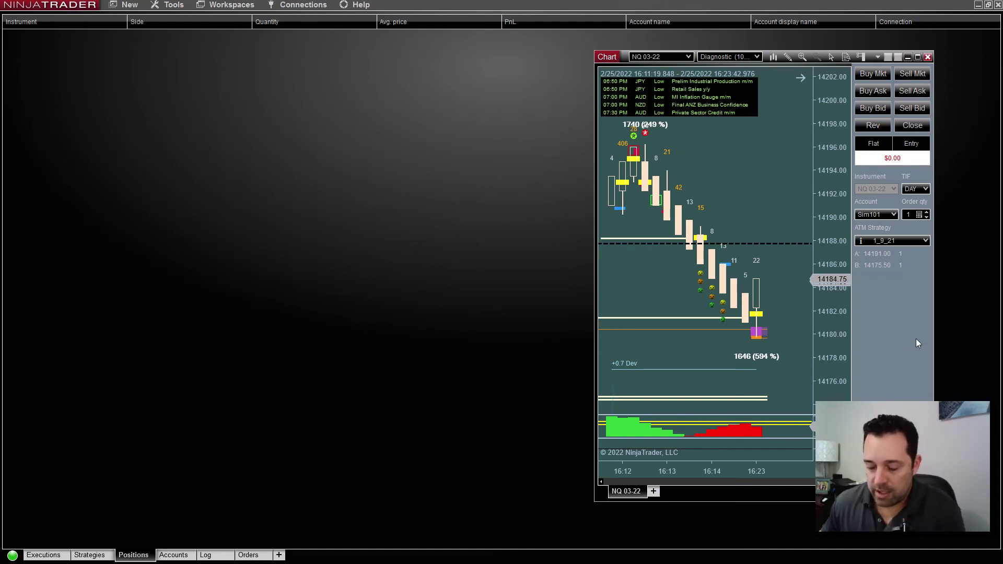
pyautogui.press('super+Right')
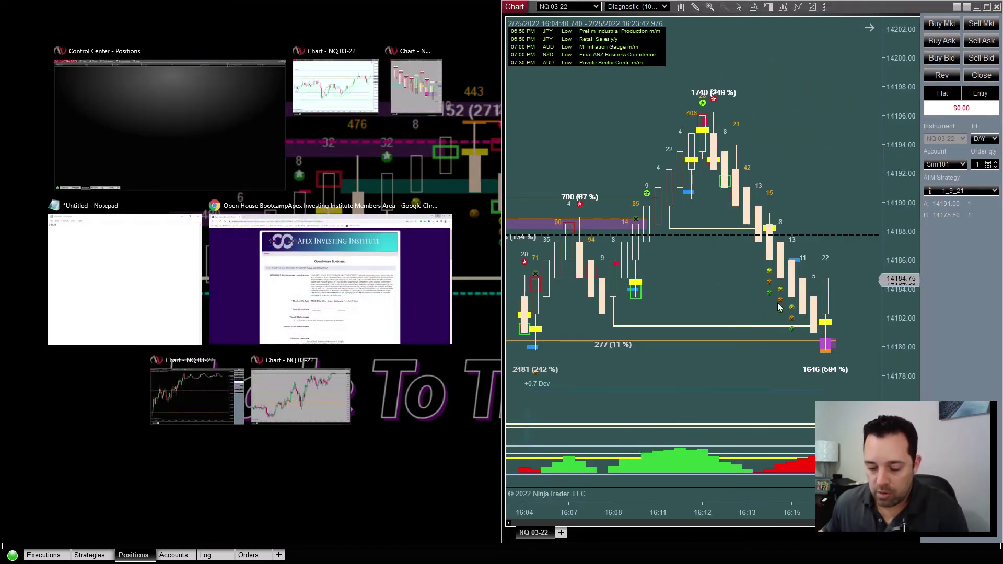
pyautogui.click(777, 302)
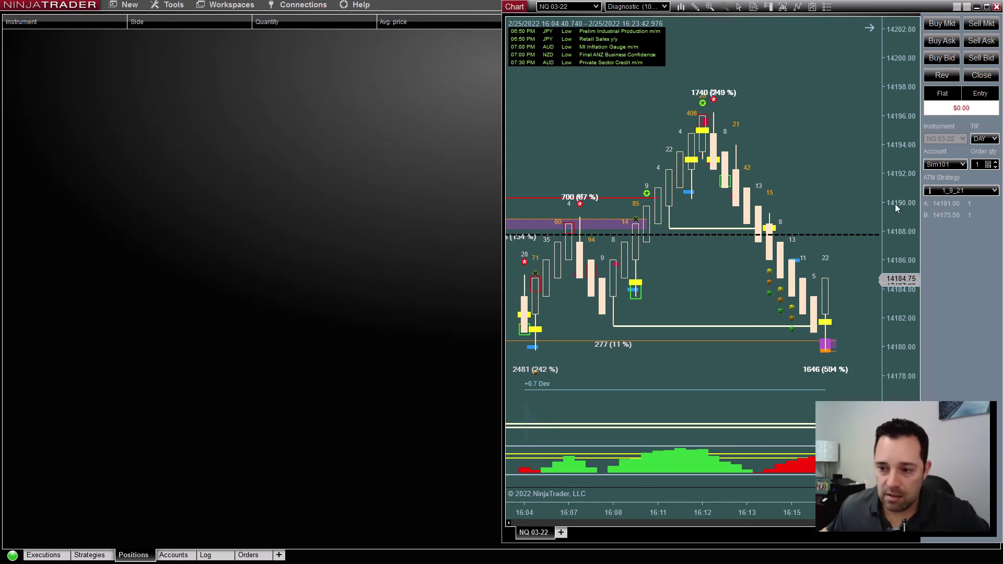
pyautogui.click(994, 192)
pyautogui.click(983, 191)
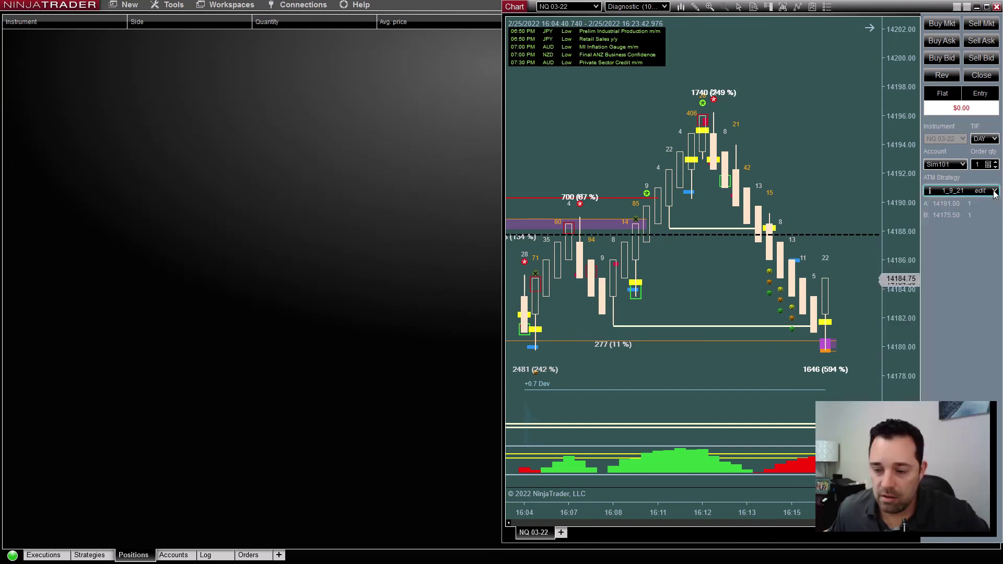
pyautogui.click(982, 194)
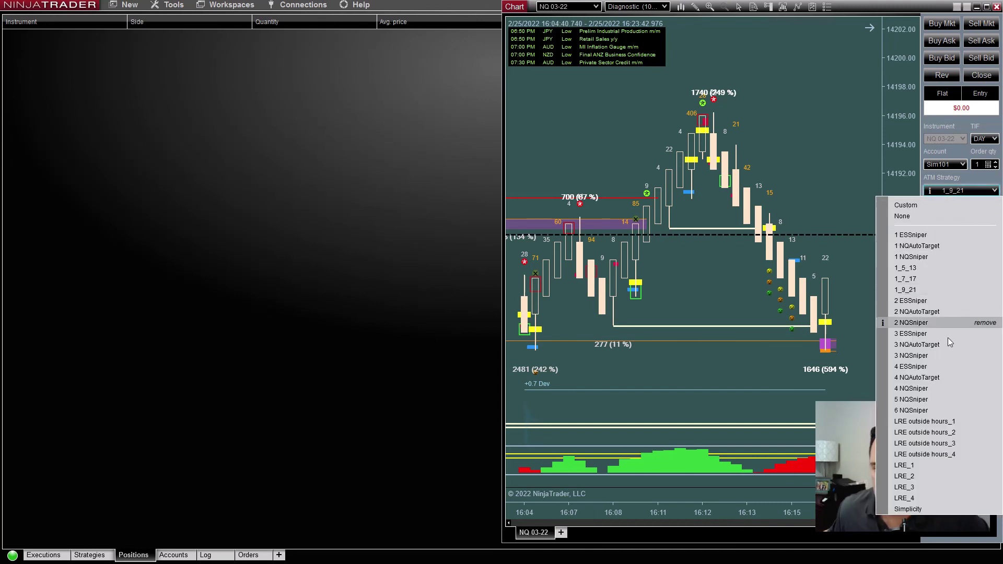
pyautogui.press('Escape')
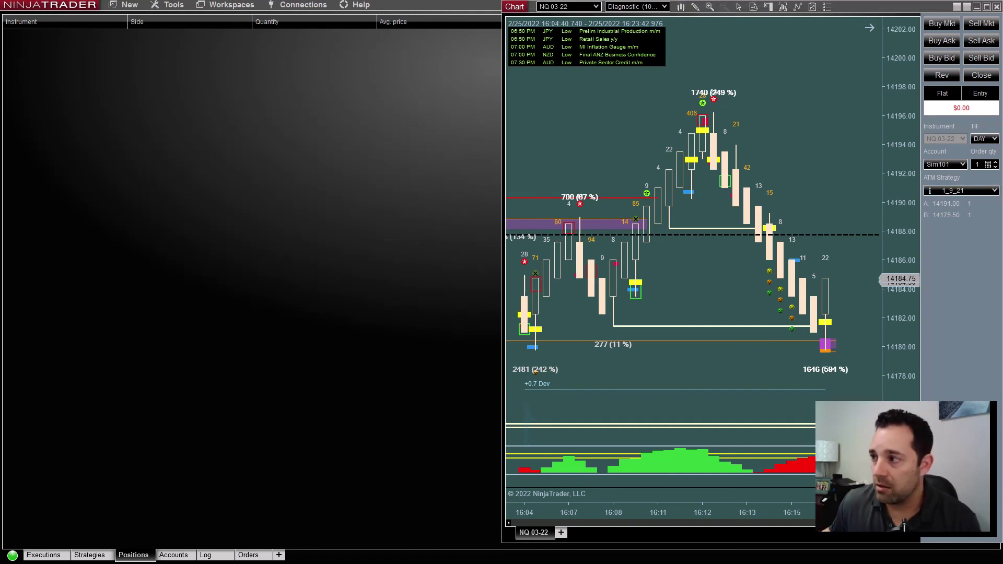
# Step: Snap the 1-minute NQ 03-22 chart window to the left half of the screen
pyautogui.moveTo(1001, 57); pyautogui.dragTo(306, 64)
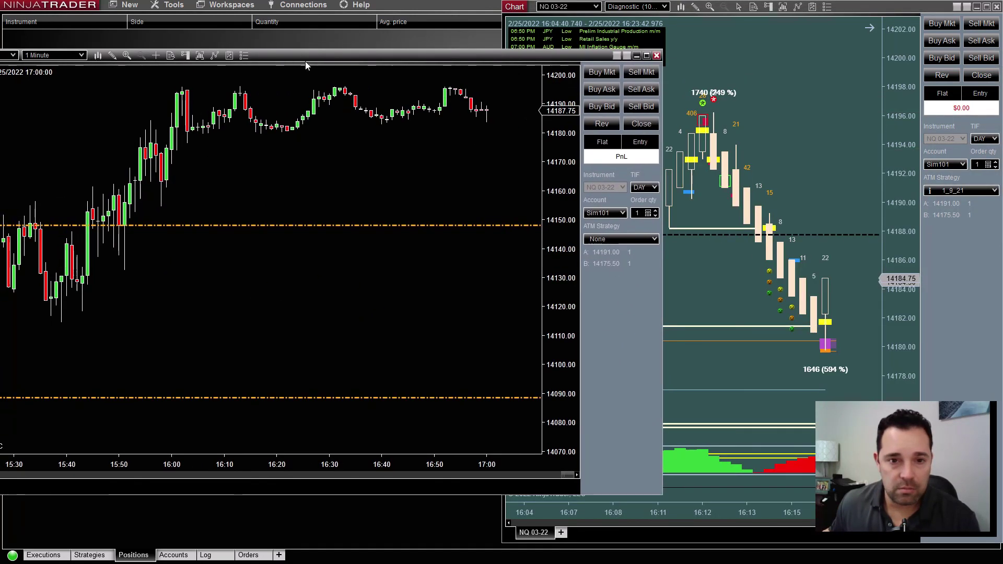
pyautogui.press('super+Left')
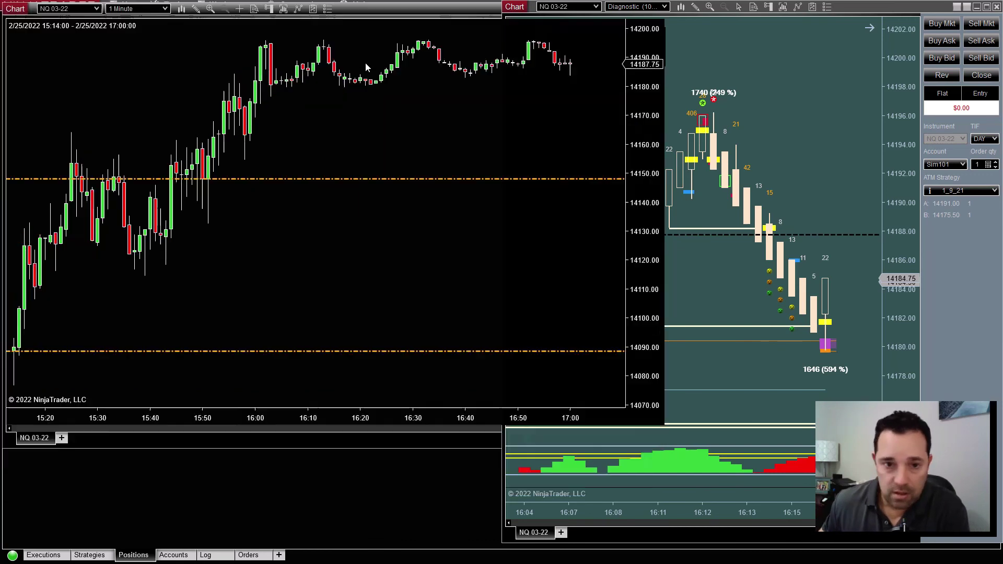